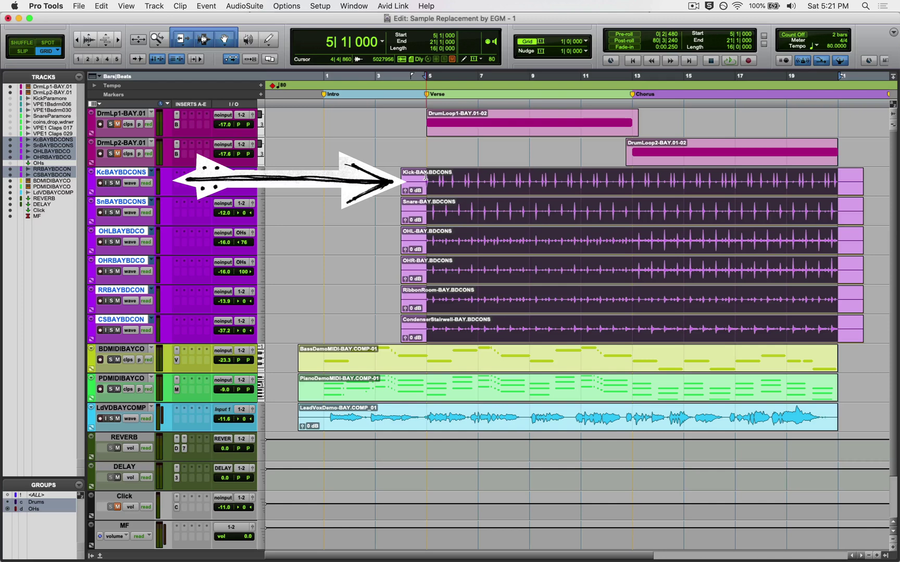
Select the recorded drum clips from bar 5 to bar 9 across the grouped drum tracks.
{"action": "left_click", "coordinate": [425, 177]}
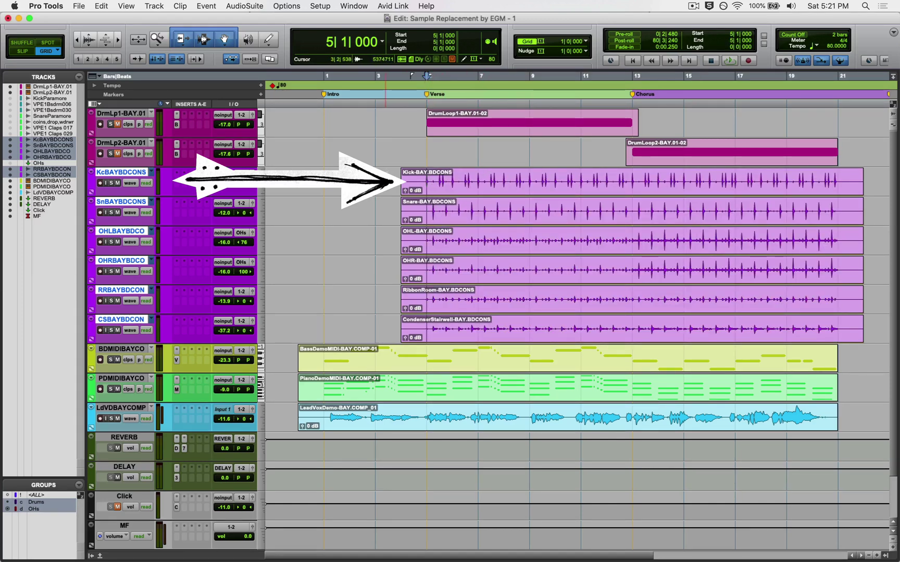
{"action": "left_click_drag", "start_coordinate": [426, 183], "coordinate": [526, 180]}
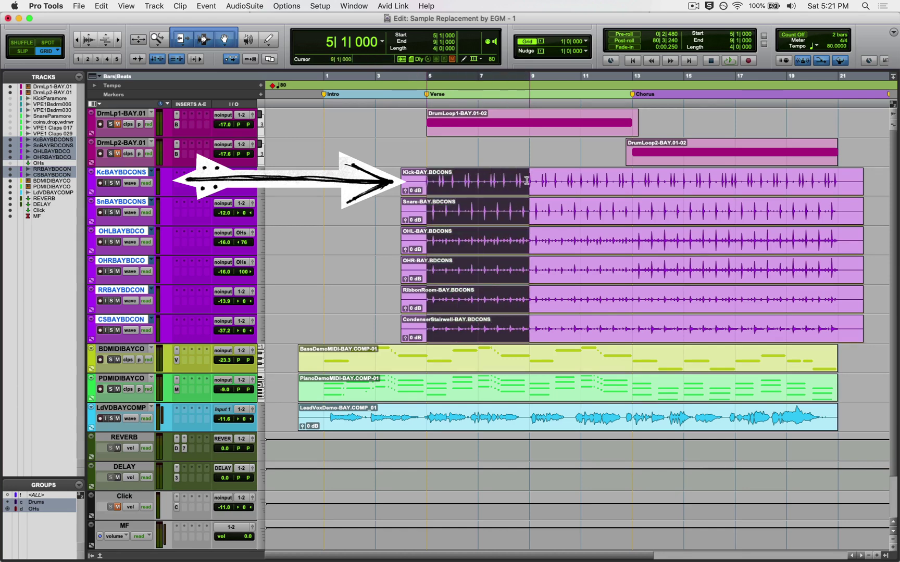
Play the session from the Intro marker through to the end, and return the playback position to bar 1.
{"action": "left_click", "coordinate": [323, 326]}
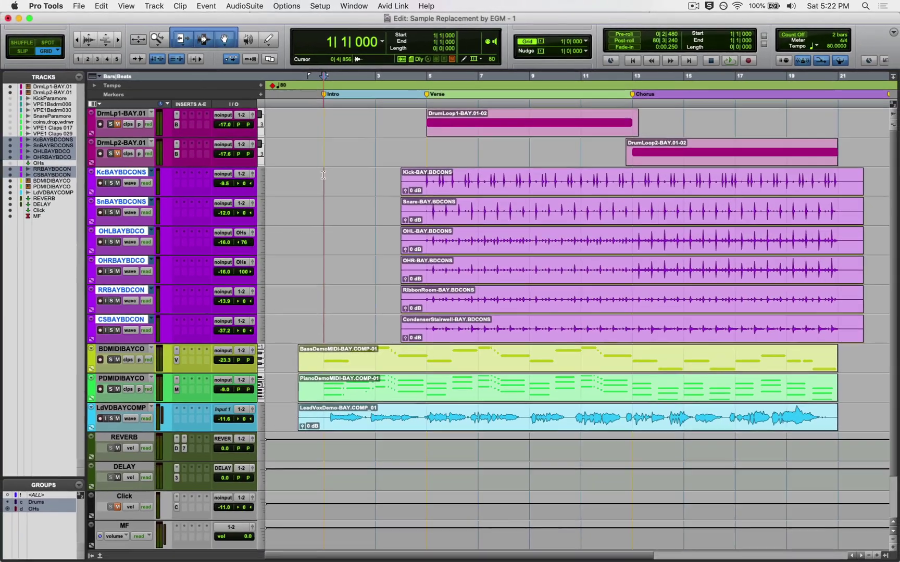
{"action": "key", "text": "space"}
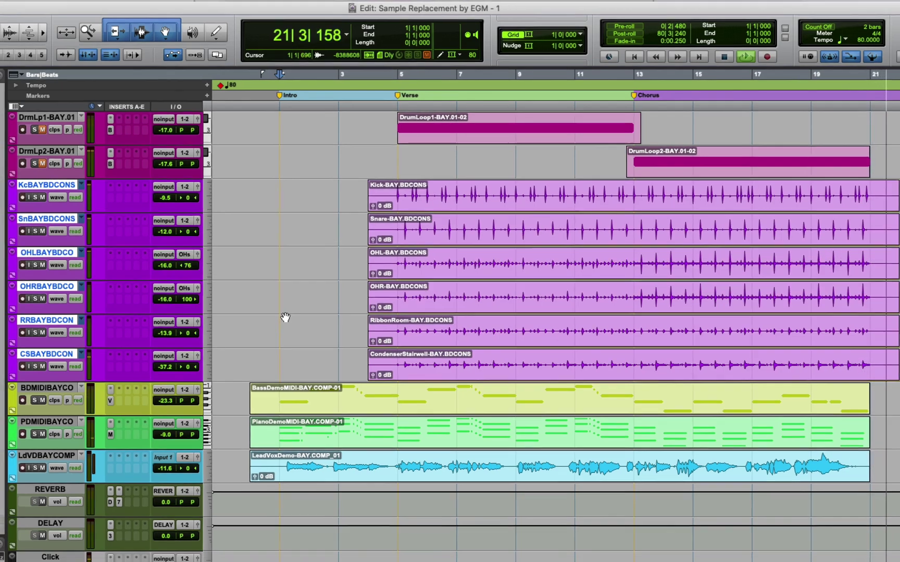
{"action": "left_click", "coordinate": [279, 152]}
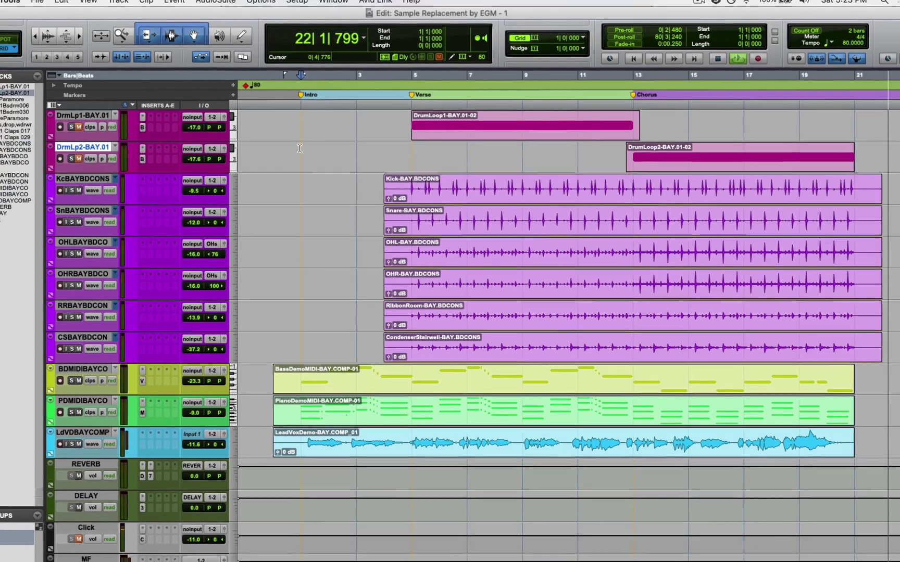
{"action": "key", "text": "space"}
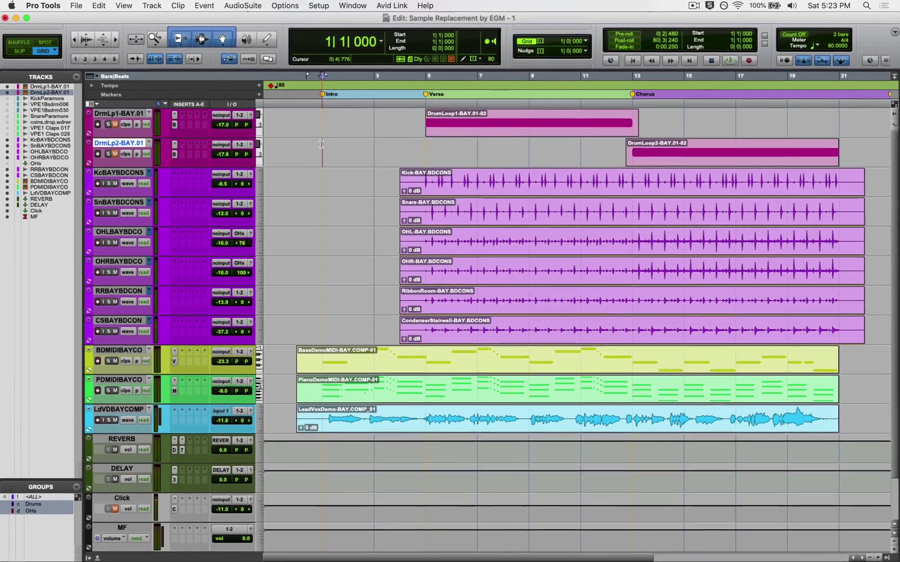
Select the recorded drum clips between the Verse and Chorus markers, and place the edit cursor at bar 5.
{"action": "left_click_drag", "start_coordinate": [426, 173], "coordinate": [632, 176]}
{"action": "left_click", "coordinate": [426, 177]}
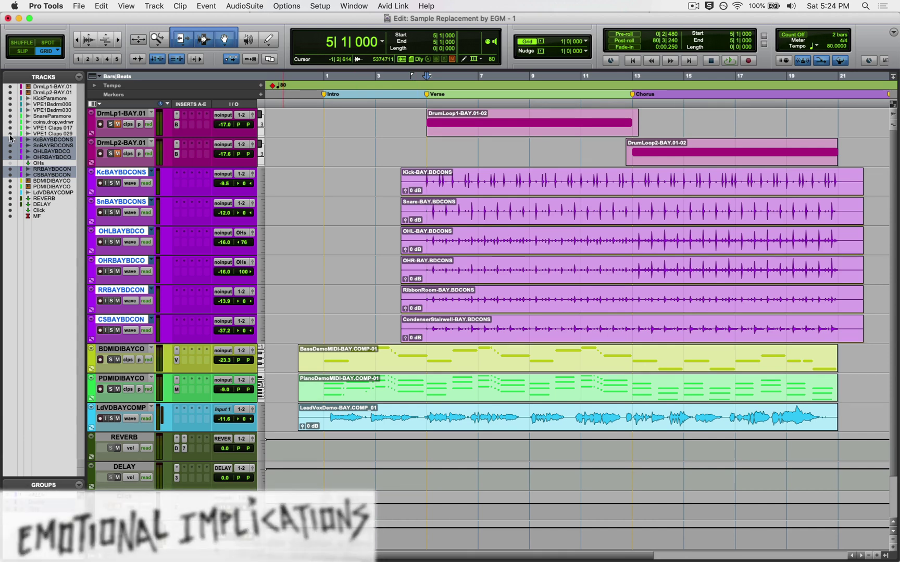
Show the hidden kick and snare sample tracks, KickParamore through VPE1 Claps 029, and place the edit cursor at the start of their clips.
{"action": "left_click_drag", "start_coordinate": [10, 136], "coordinate": [10, 98]}
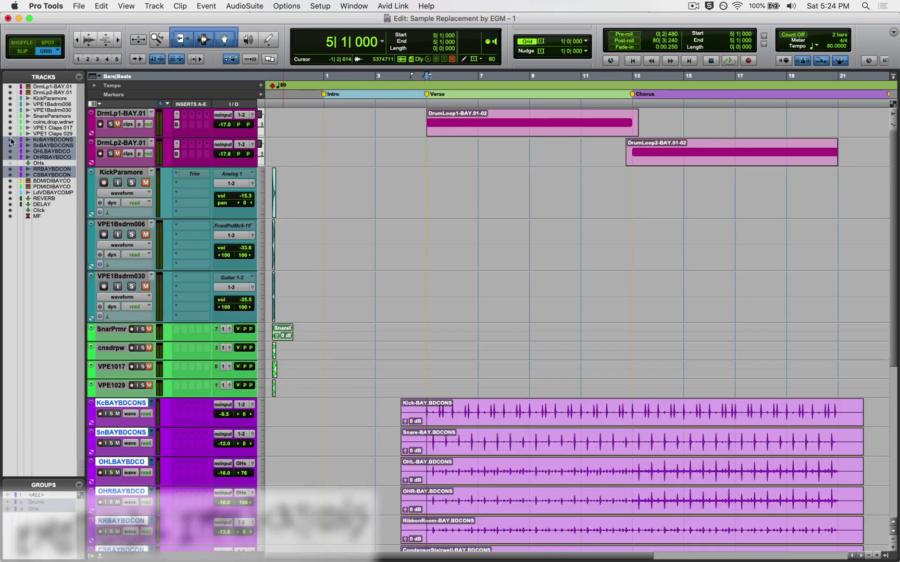
{"action": "left_click", "coordinate": [269, 184]}
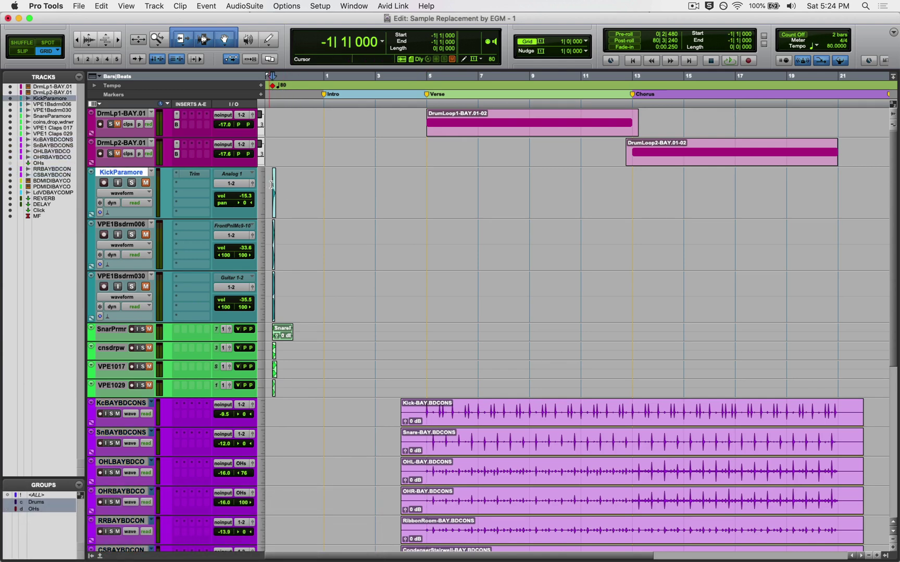
{"action": "key", "text": "super+bracketright"}
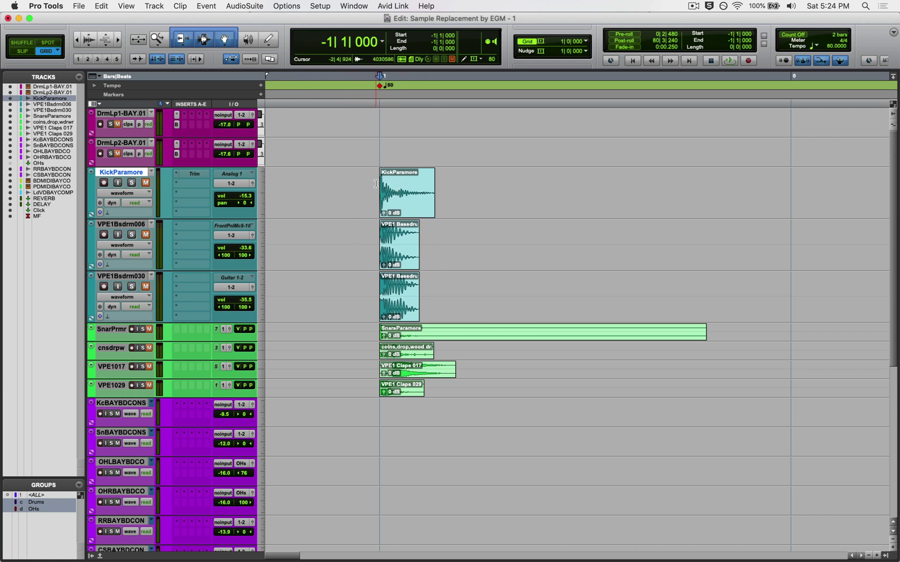
Set all tracks to medium height.
{"action": "left_click", "coordinate": [259, 332]}
{"action": "left_click", "coordinate": [276, 364], "text": "alt"}
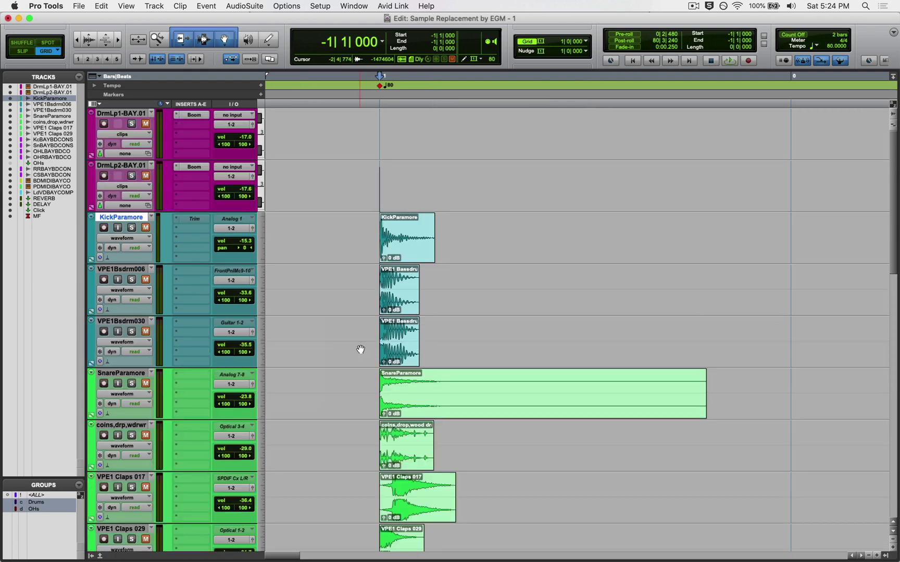
{"action": "scroll", "coordinate": [362, 348], "scroll_direction": "down", "scroll_amount": 4}
{"action": "scroll", "coordinate": [367, 339], "scroll_direction": "up", "scroll_amount": 2}
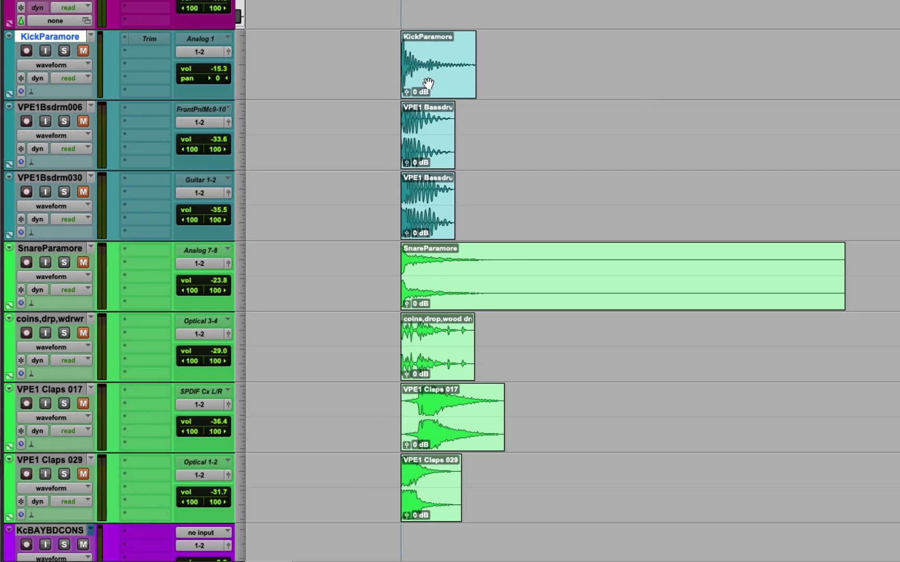
Audition the KickParamore, VPE1Bsdrm006 and VPE1Bsdrm030 kick samples one after another by soloing and playing each track.
{"action": "left_click", "coordinate": [428, 83]}
{"action": "left_click", "coordinate": [396, 51]}
{"action": "left_click", "coordinate": [63, 51]}
{"action": "key", "text": "space"}
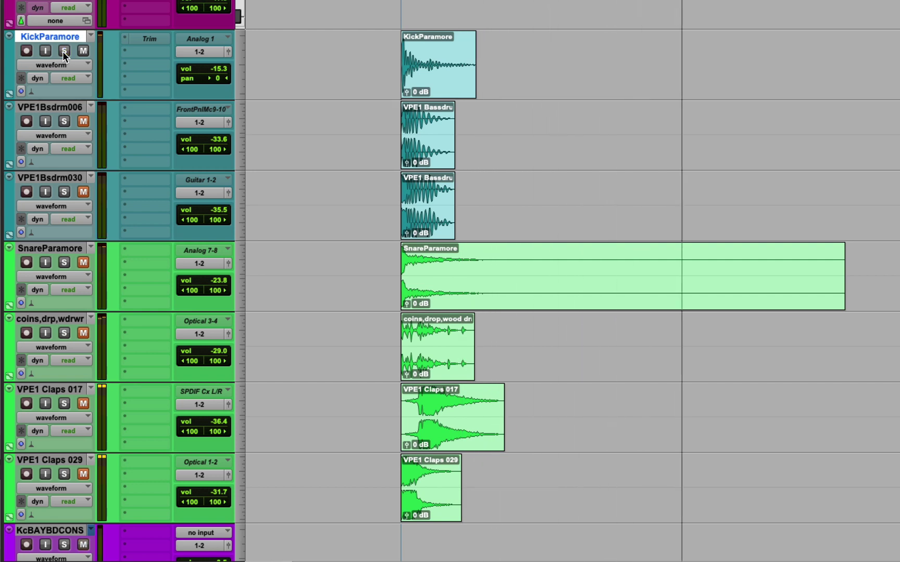
{"action": "key", "text": "space"}
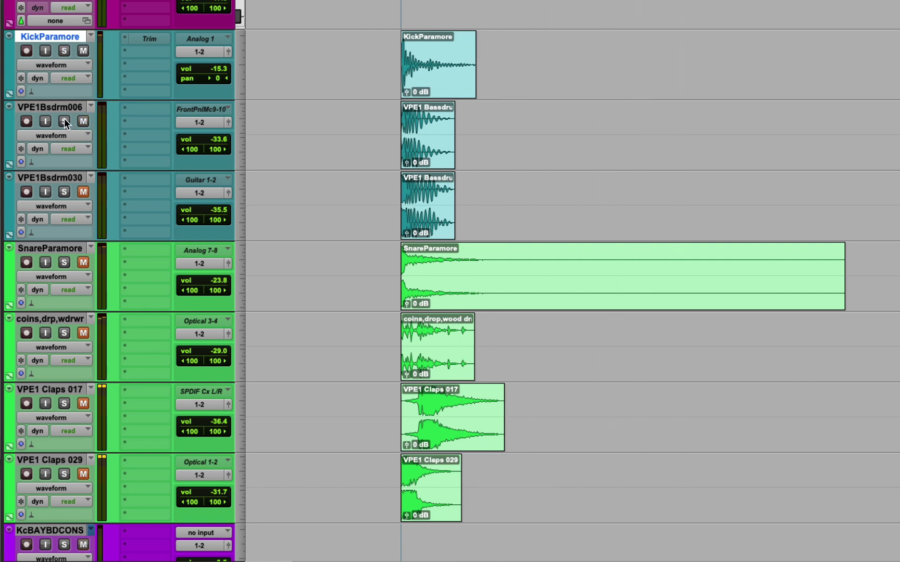
{"action": "left_click", "coordinate": [64, 121]}
{"action": "left_click", "coordinate": [64, 121]}
{"action": "left_click", "coordinate": [64, 192]}
{"action": "key", "text": "space"}
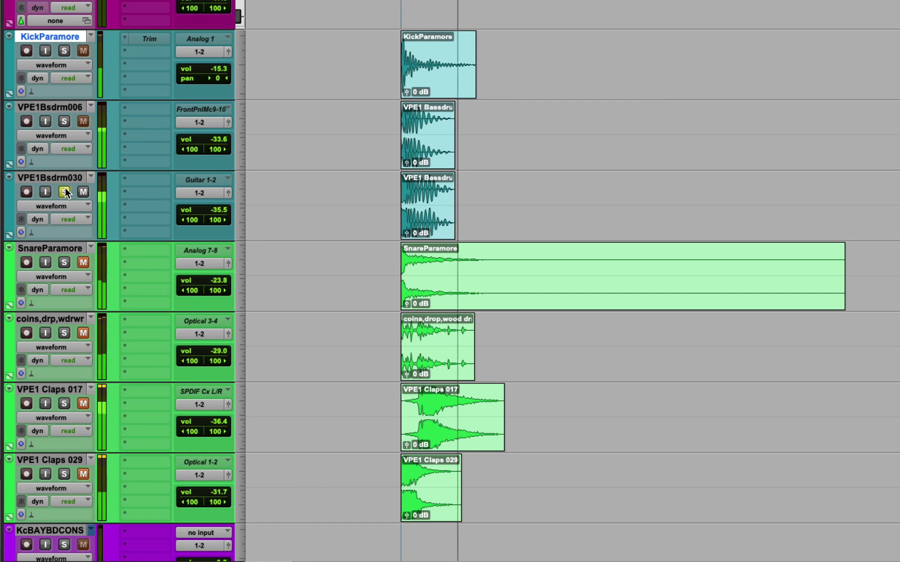
{"action": "key", "text": "space"}
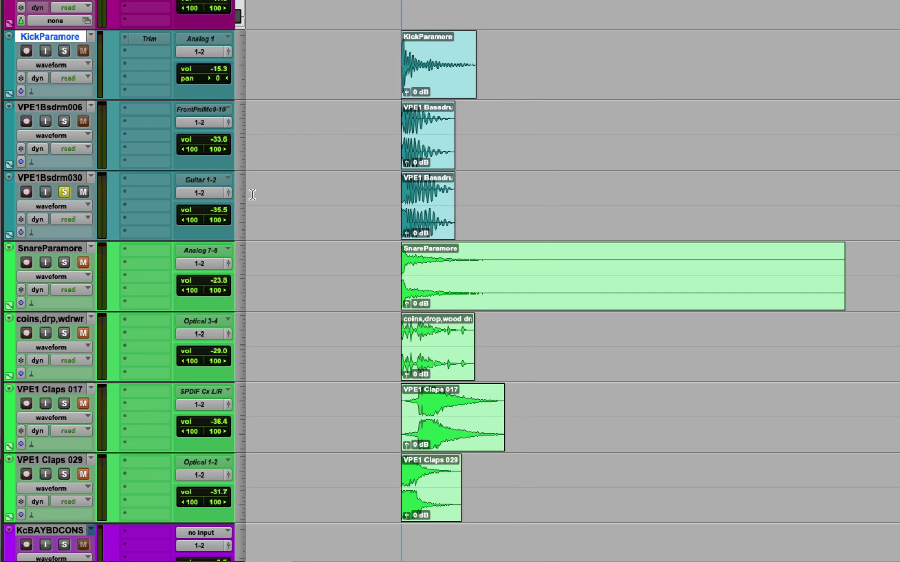
Examine where the kick and snare sample clips sit on the timeline relative to the recorded drums.
{"action": "key", "text": "r"}
{"action": "key", "text": "r"}
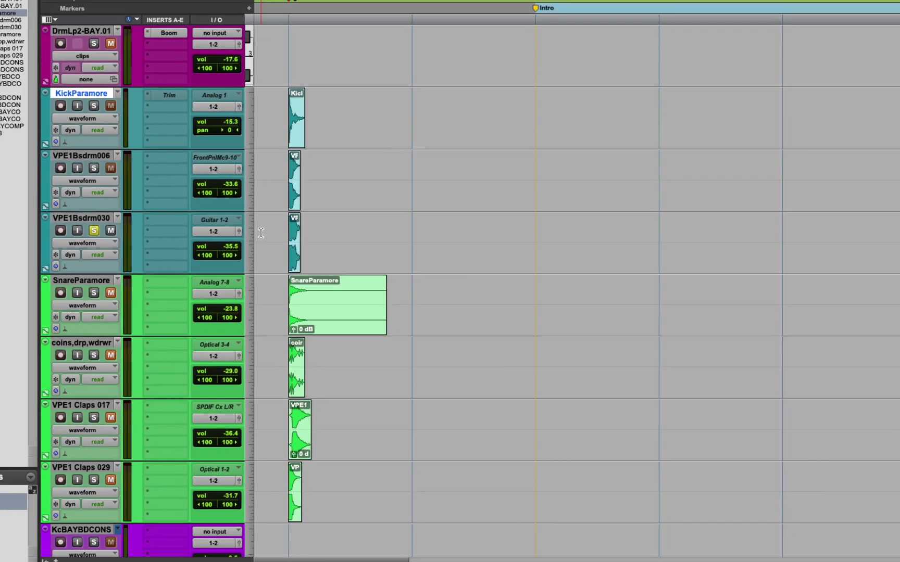
{"action": "key", "text": "r"}
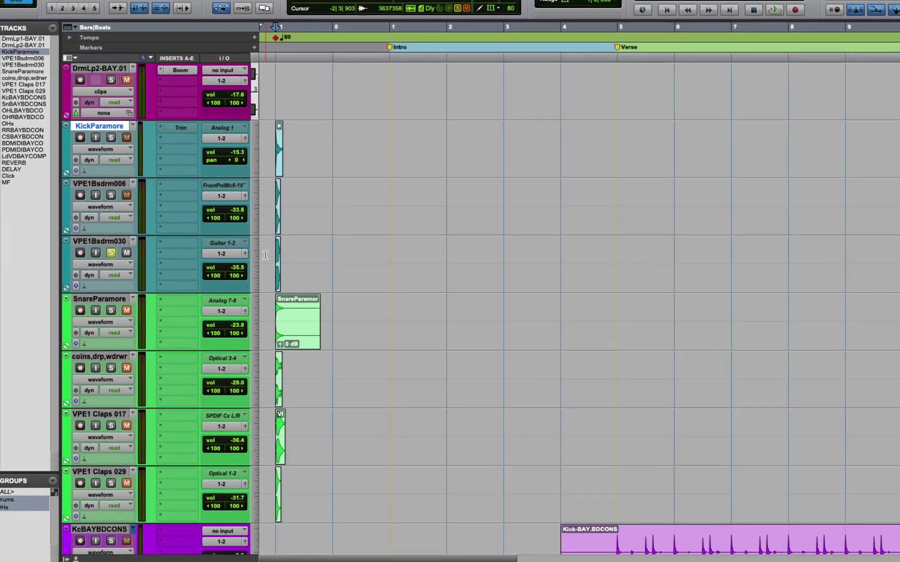
{"action": "key", "text": "r"}
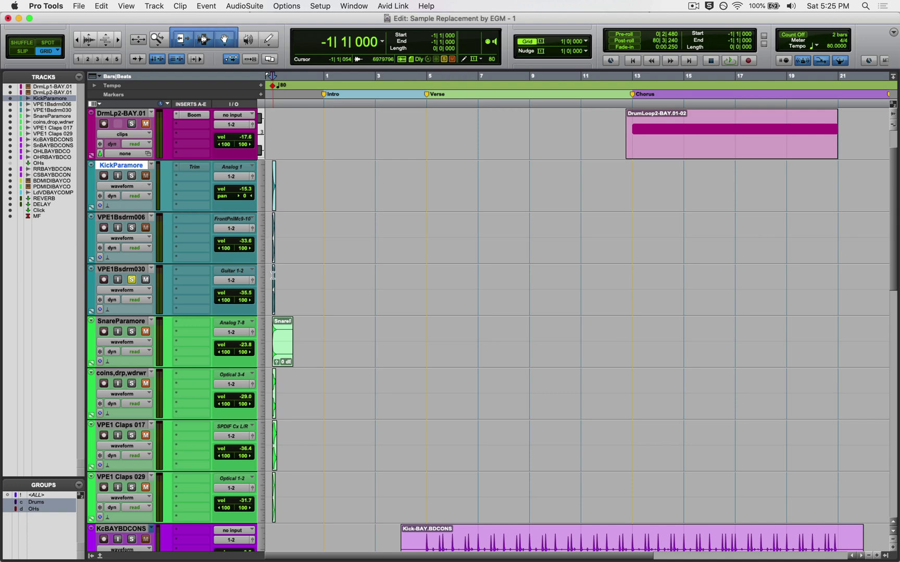
{"action": "key", "text": "r"}
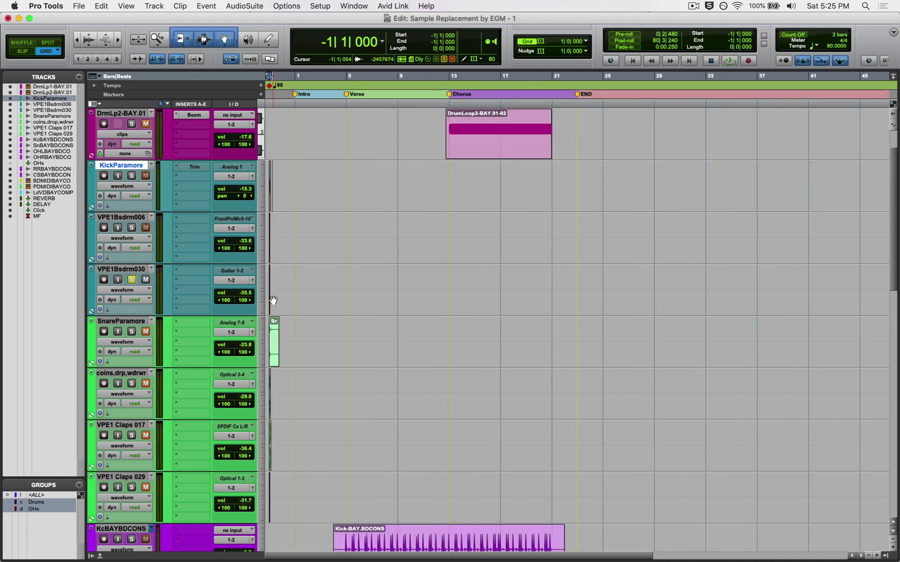
{"action": "key", "text": "t"}
{"action": "key", "text": "t"}
{"action": "key", "text": "t"}
{"action": "key", "text": "t"}
{"action": "key", "text": "t"}
{"action": "key", "text": "t"}
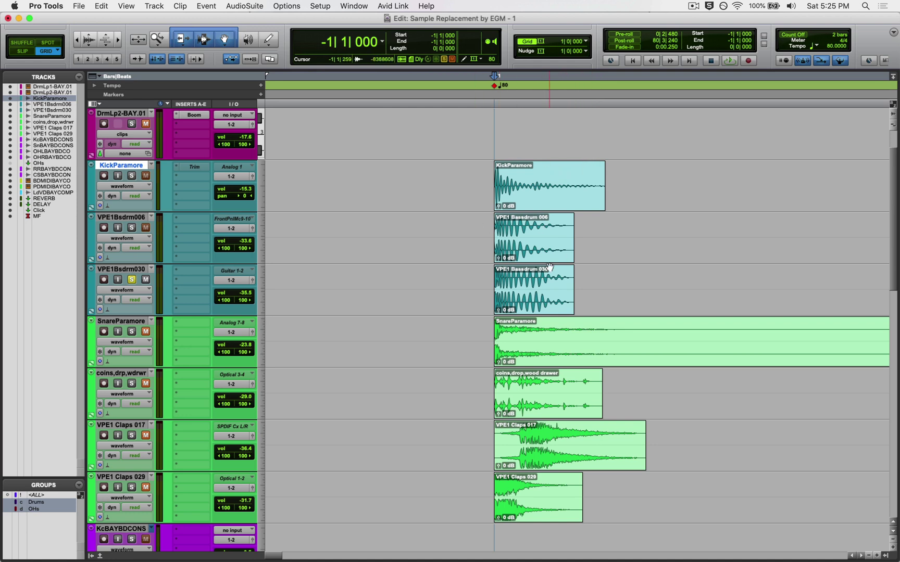
{"action": "left_click", "coordinate": [519, 254]}
{"action": "key", "text": "super+bracketleft"}
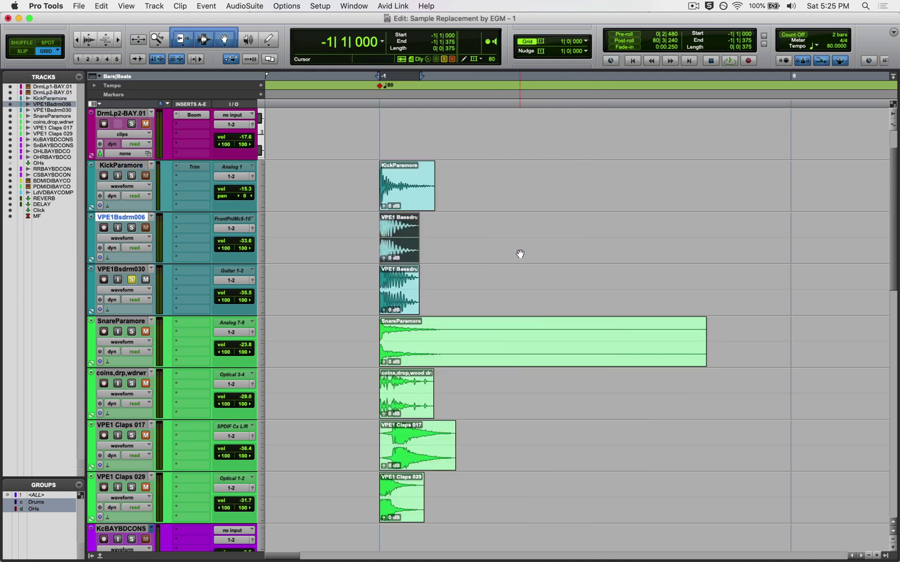
{"action": "key", "text": "super+bracketleft"}
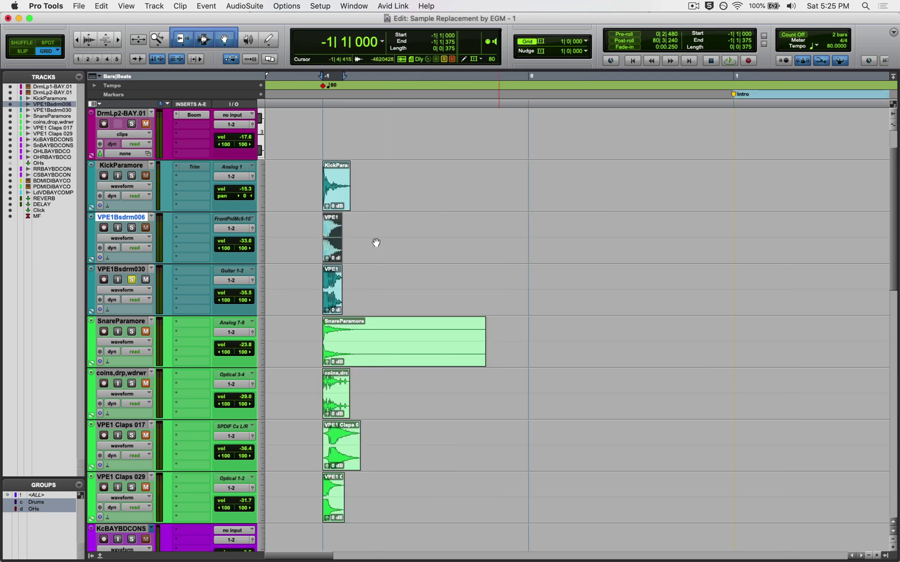
Audition SnareParamore, coins,drop,wood drawer, VPE1 Claps 017 and VPE1 Claps 029 in solo from the clip start, and clear the last solo.
{"action": "left_click", "coordinate": [322, 227]}
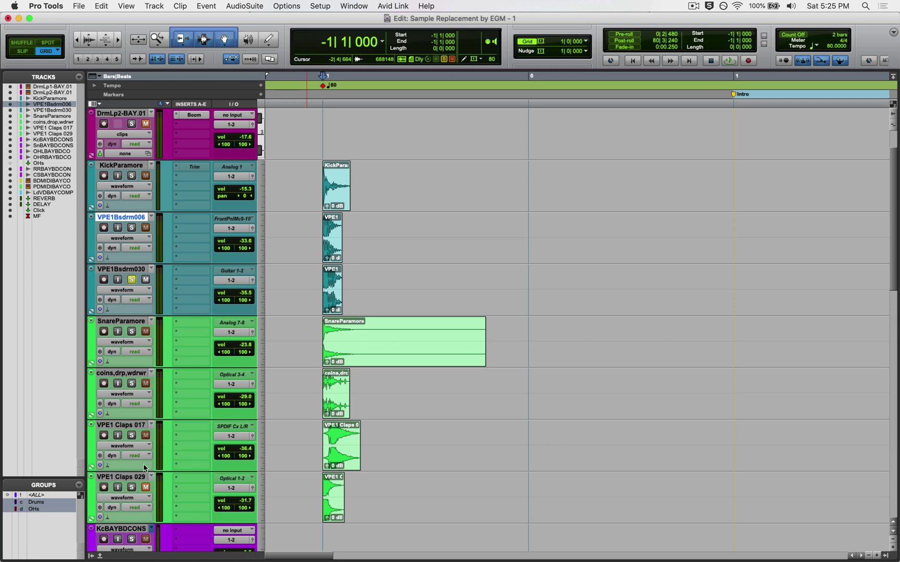
{"action": "left_click", "coordinate": [321, 331]}
{"action": "scroll", "coordinate": [157, 302], "scroll_direction": "down", "scroll_amount": 1}
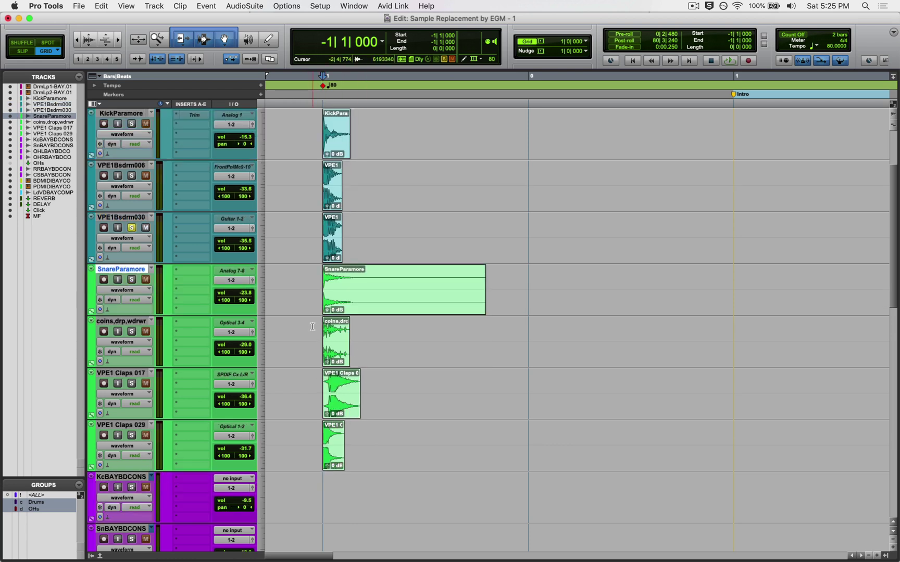
{"action": "left_click", "coordinate": [132, 280]}
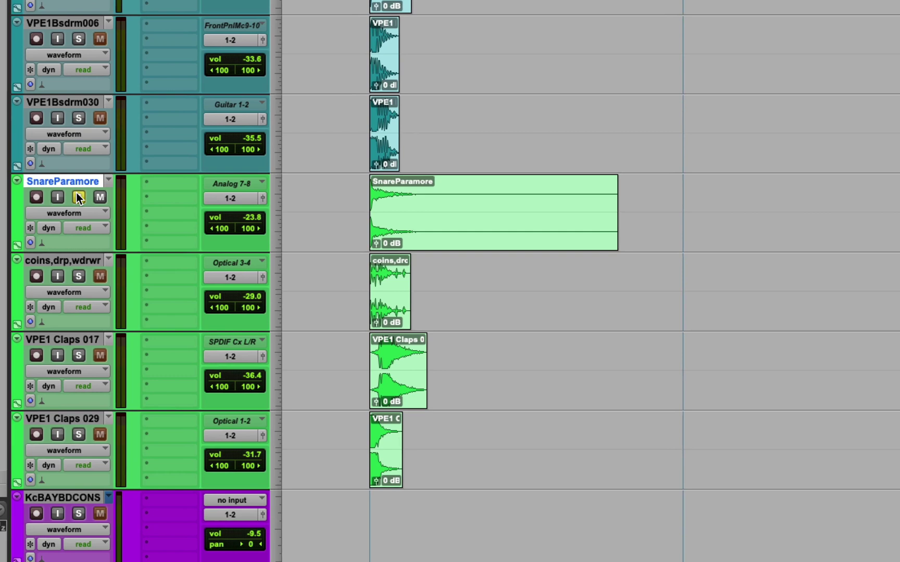
{"action": "key", "text": "space"}
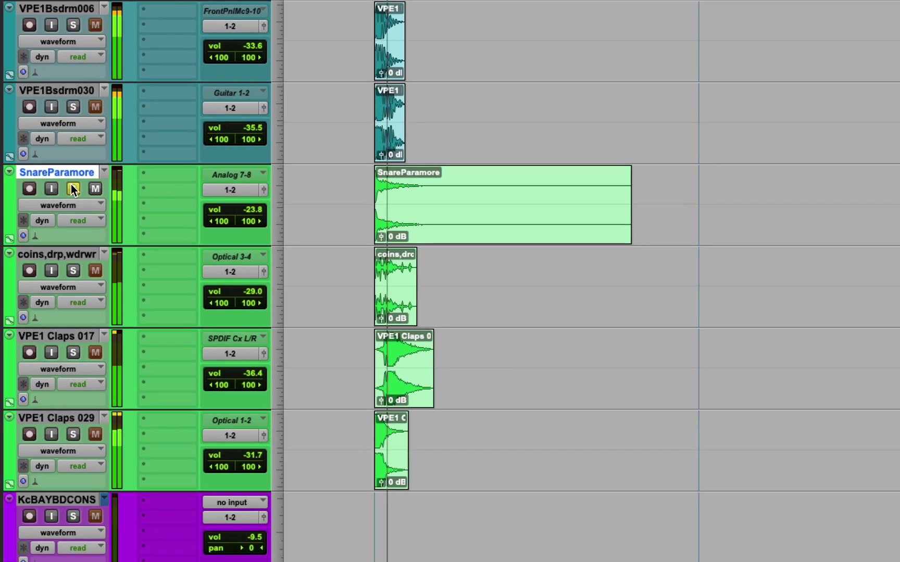
{"action": "left_click", "coordinate": [72, 269]}
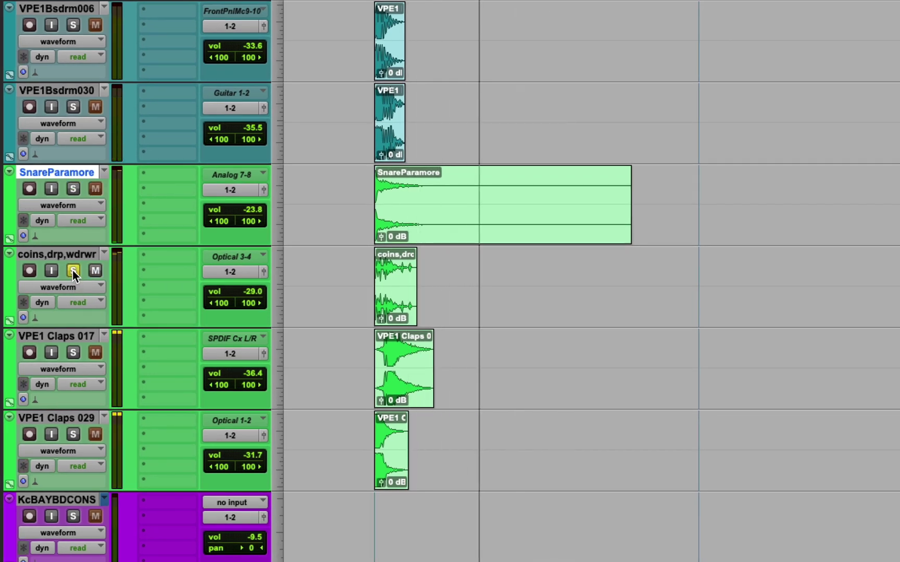
{"action": "left_click", "coordinate": [74, 355]}
{"action": "left_click", "coordinate": [74, 350]}
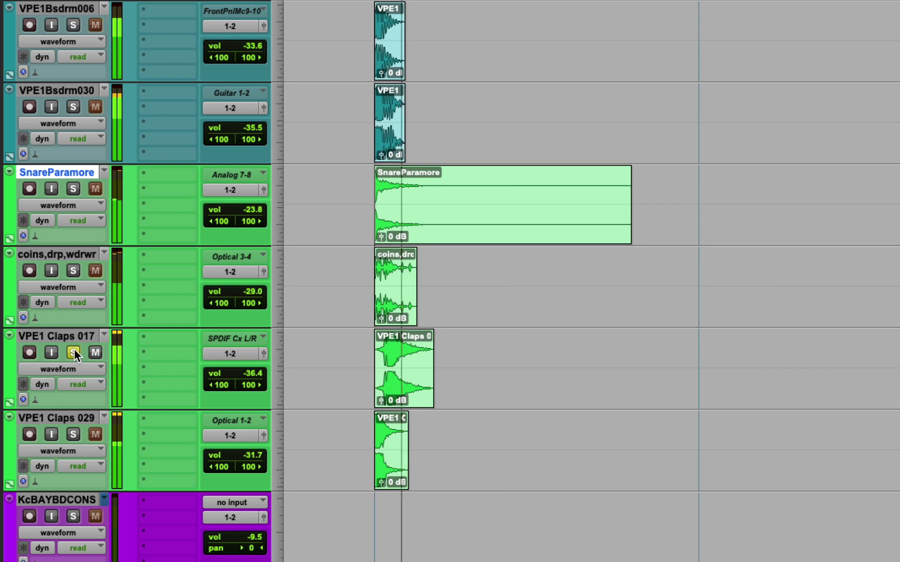
{"action": "left_click", "coordinate": [73, 435]}
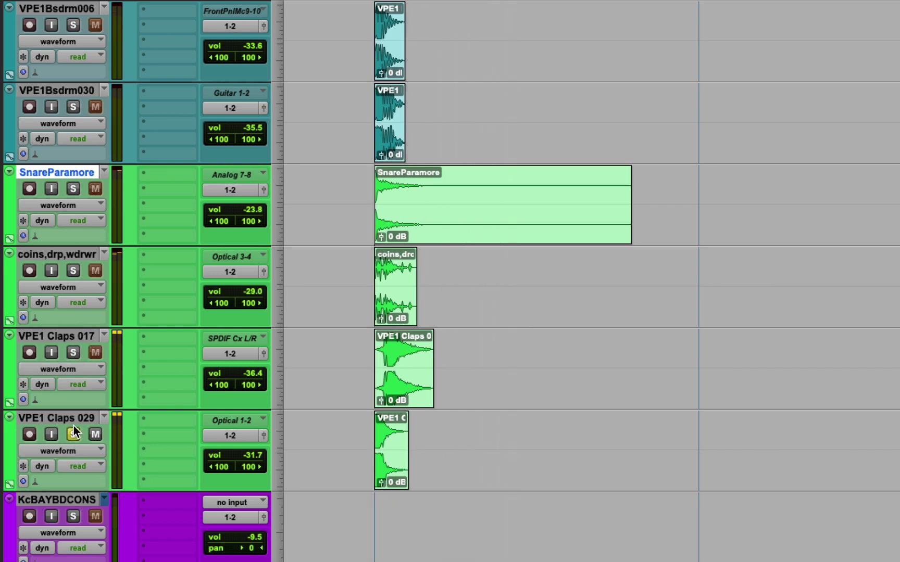
{"action": "left_click", "coordinate": [73, 435]}
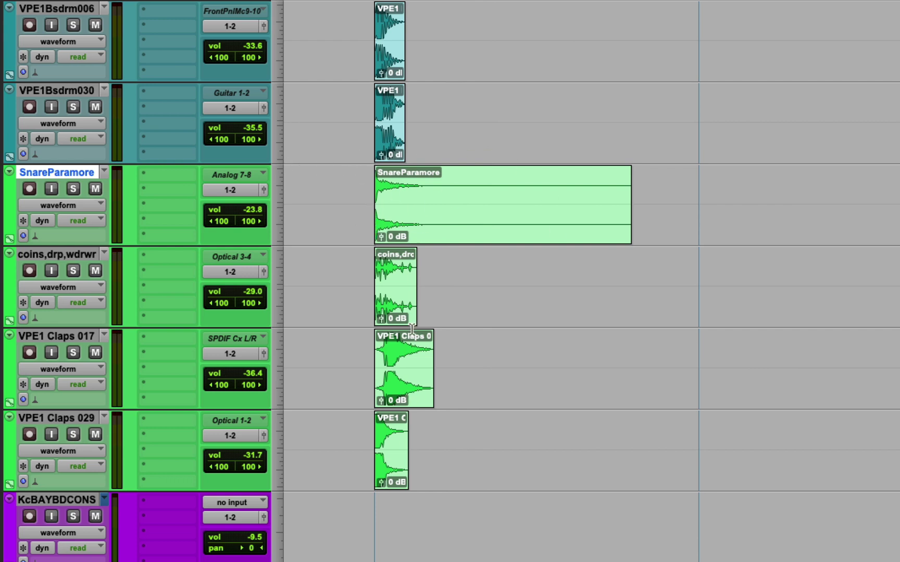
{"action": "left_click", "coordinate": [397, 305]}
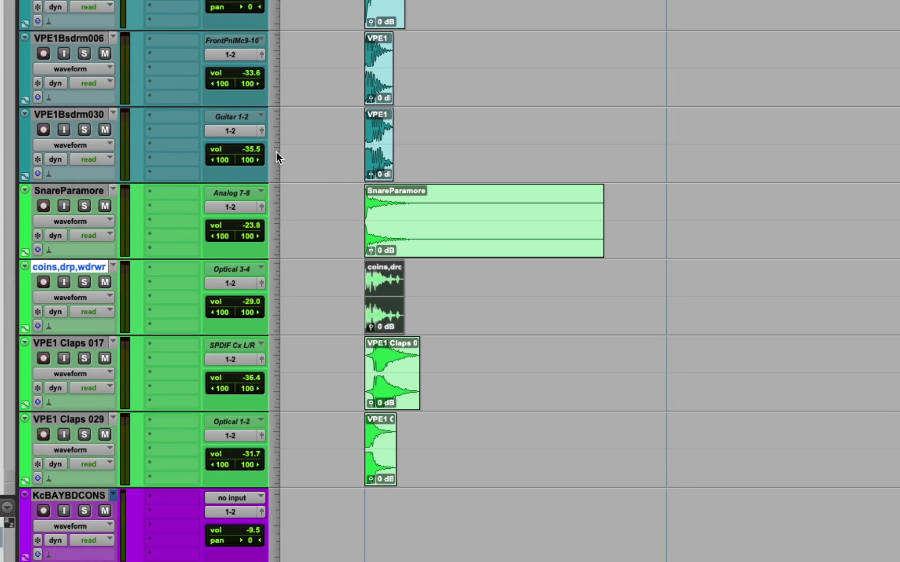
{"action": "left_click", "coordinate": [276, 151]}
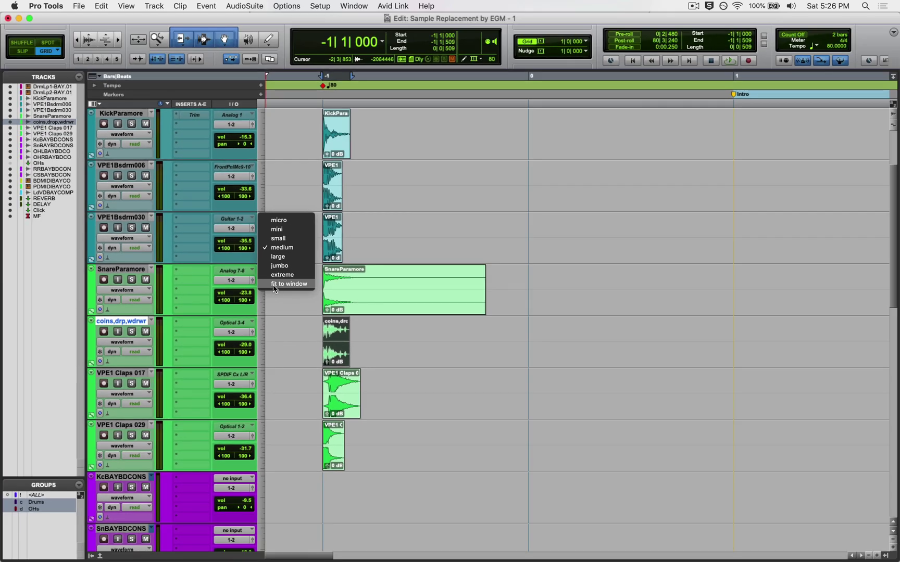
{"action": "left_click", "coordinate": [384, 219]}
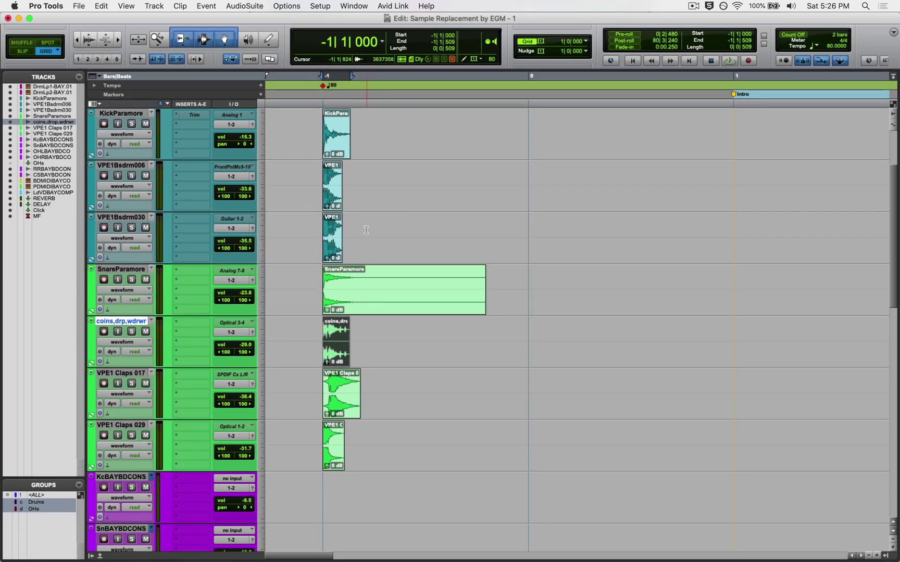
Select the KickParamore clip and examine the beginnings of the sample waveforms up close.
{"action": "left_click", "coordinate": [333, 157]}
{"action": "key", "text": "super+bracketright"}
{"action": "key", "text": "super+bracketright"}
{"action": "key", "text": "super+bracketright"}
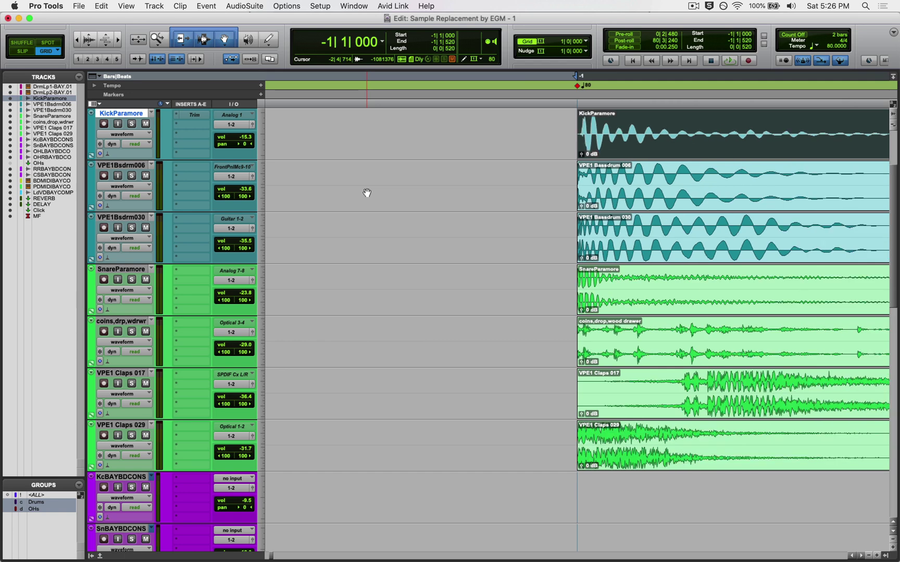
Switch to Slip mode and highlight the initial attack of the KickParamore waveform, from about -1|1|006 to -1|1|010.
{"action": "left_click", "coordinate": [586, 124]}
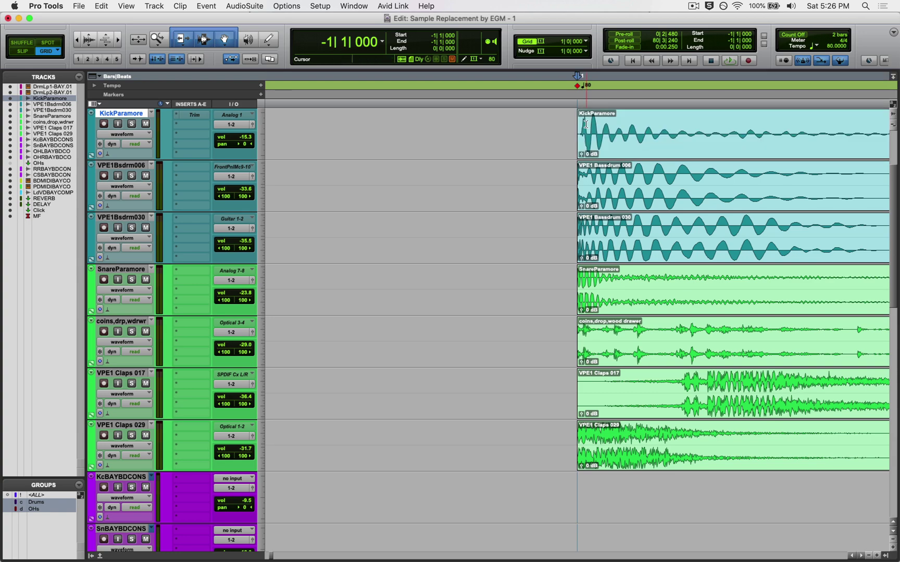
{"action": "key", "text": "F3"}
{"action": "left_click", "coordinate": [585, 124]}
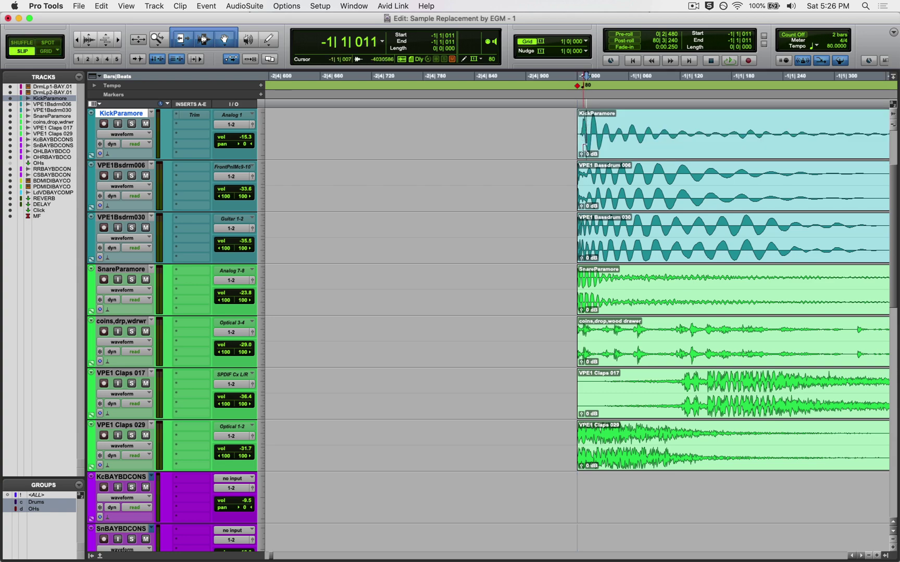
{"action": "key", "text": "super+bracketright"}
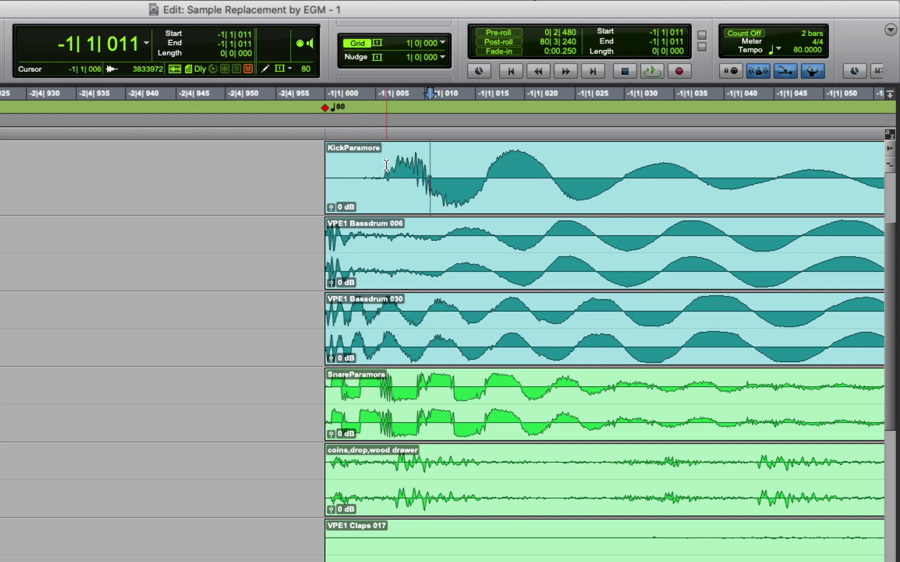
{"action": "left_click_drag", "start_coordinate": [384, 165], "coordinate": [426, 160]}
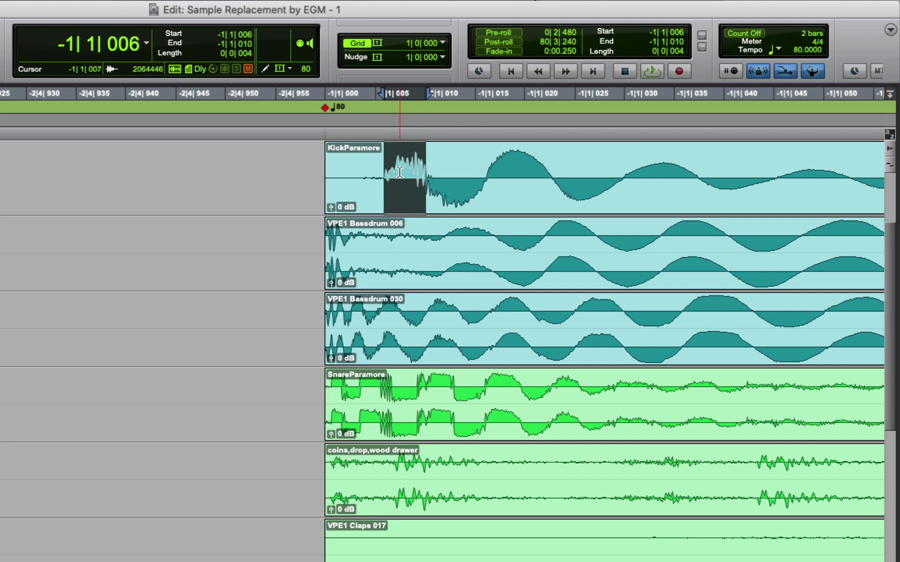
{"action": "left_click_drag", "start_coordinate": [384, 173], "coordinate": [427, 172]}
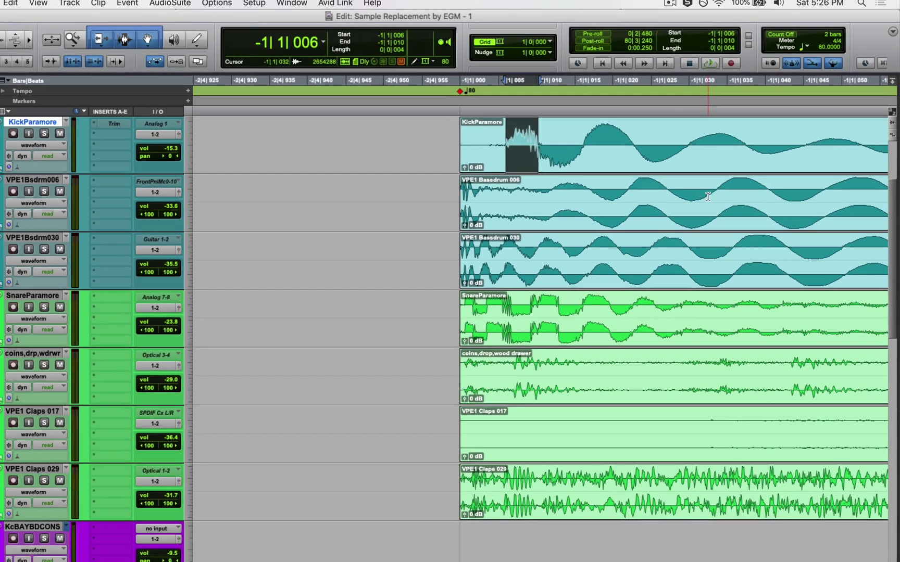
Examine the first recorded kick hit at the Verse marker up close on KcBAYBDCONS, highlighting its onset from 5|1|000 to 5|1|003.
{"action": "key", "text": "r"}
{"action": "key", "text": "r"}
{"action": "key", "text": "r"}
{"action": "key", "text": "r"}
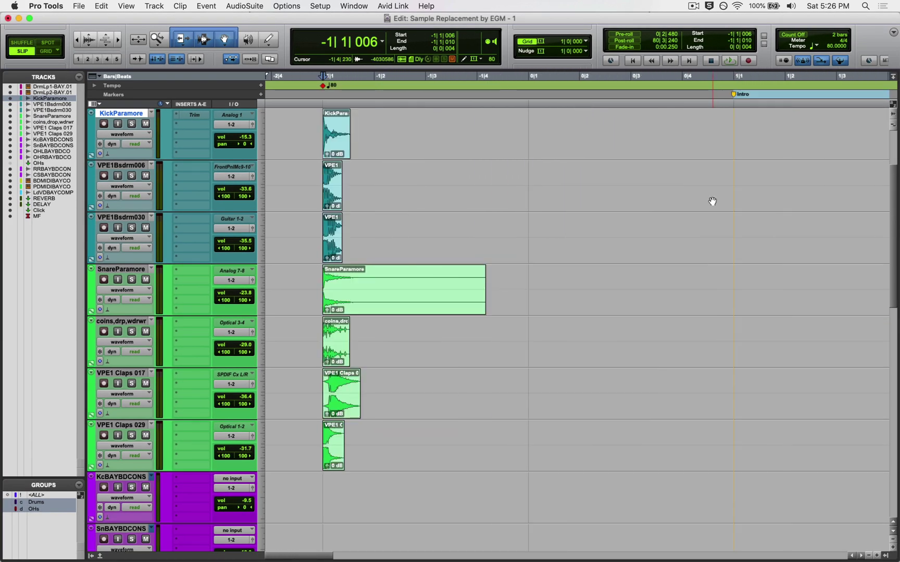
{"action": "scroll", "coordinate": [552, 211], "scroll_direction": "down", "scroll_amount": 5}
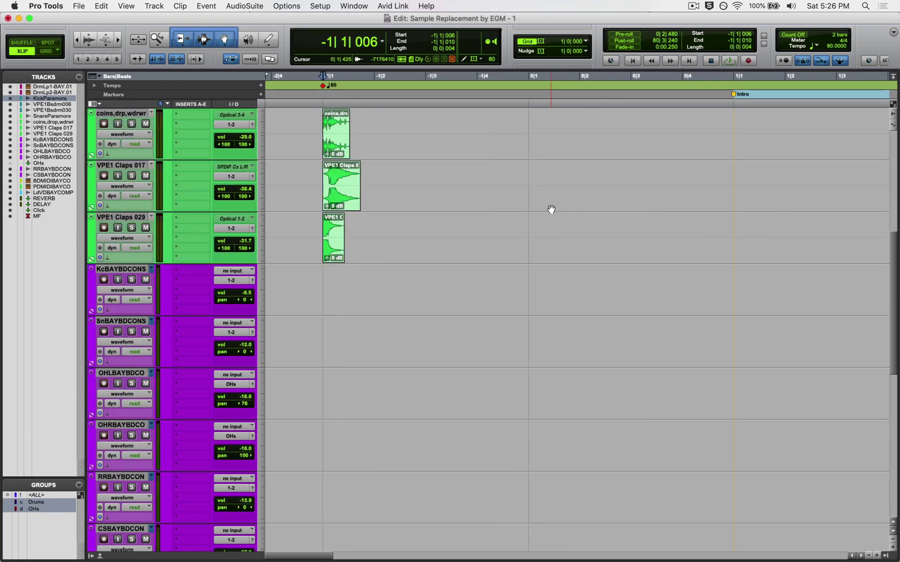
{"action": "left_click", "coordinate": [405, 217]}
{"action": "key", "text": "r"}
{"action": "key", "text": "r"}
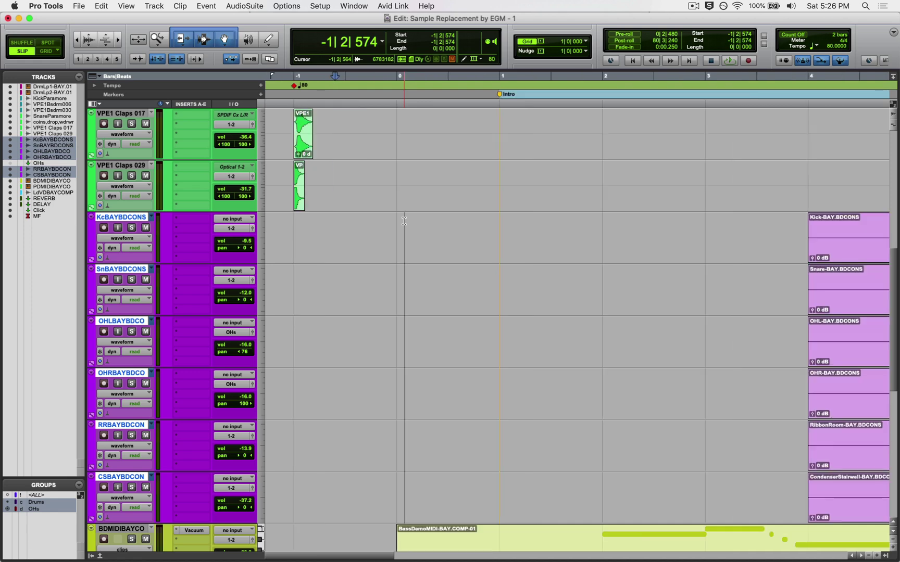
{"action": "left_click", "coordinate": [587, 233]}
{"action": "key", "text": "t"}
{"action": "key", "text": "t"}
{"action": "key", "text": "t"}
{"action": "key", "text": "t"}
{"action": "key", "text": "t"}
{"action": "key", "text": "t"}
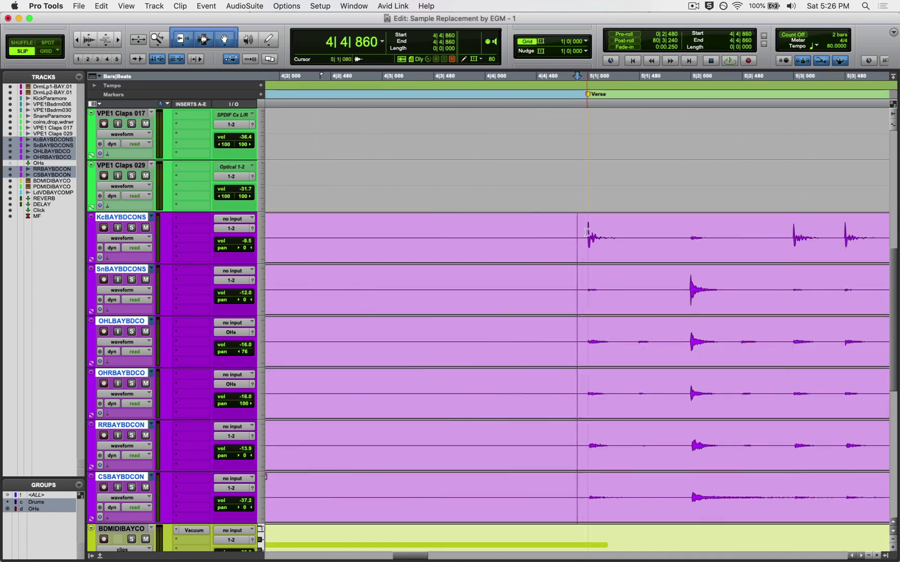
{"action": "left_click", "coordinate": [662, 232]}
{"action": "key", "text": "t"}
{"action": "key", "text": "t"}
{"action": "key", "text": "t"}
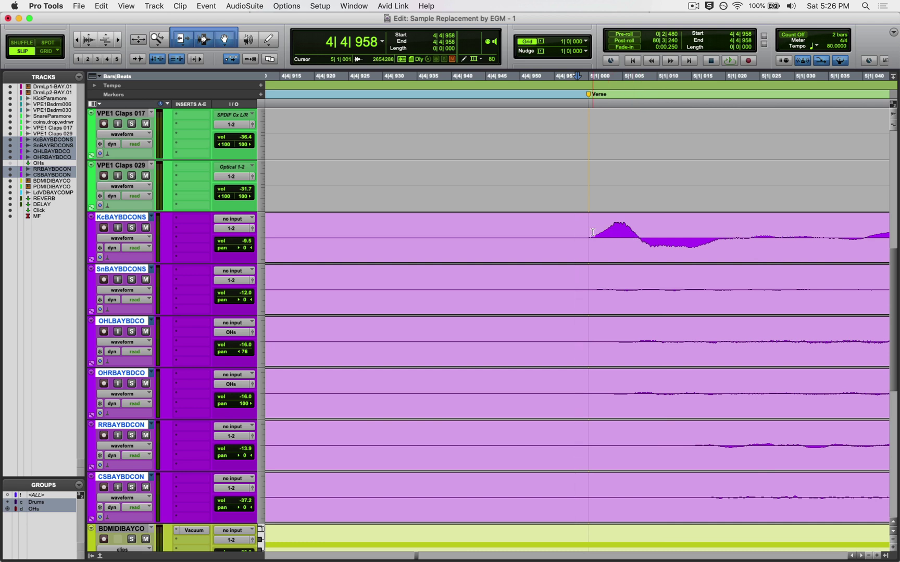
{"action": "left_click_drag", "start_coordinate": [593, 230], "coordinate": [607, 231]}
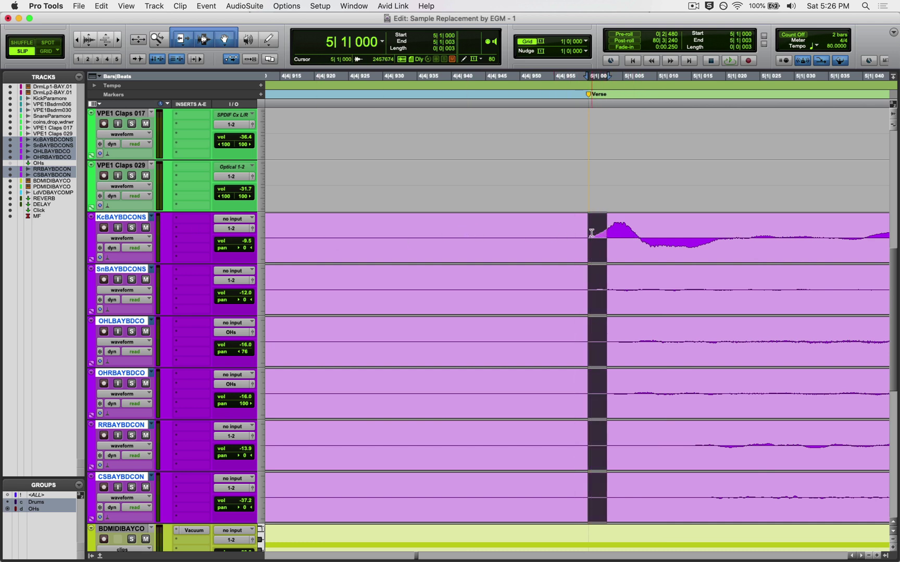
Examine the first recorded snare hit up close on SnBAYBDCONS, placing the edit cursor at its onset at 5|2|000.
{"action": "key", "text": "super+bracketleft"}
{"action": "key", "text": "super+bracketleft"}
{"action": "key", "text": "super+bracketleft"}
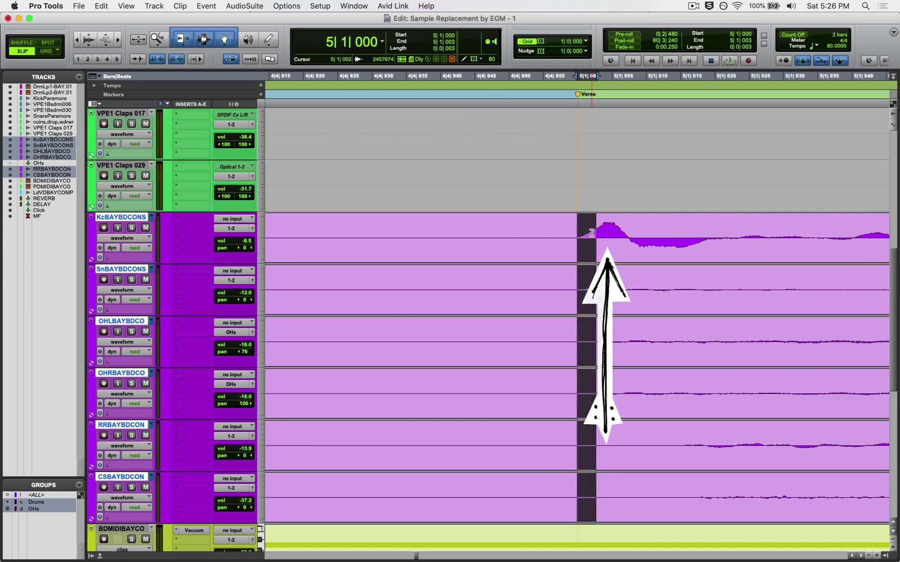
{"action": "key", "text": "super+bracketleft"}
{"action": "key", "text": "super+bracketleft"}
{"action": "key", "text": "super+bracketleft"}
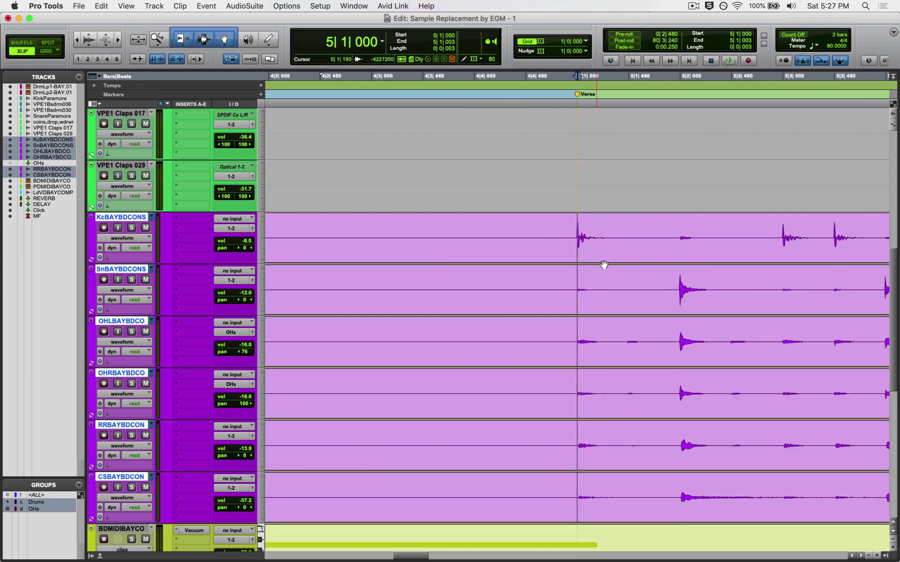
{"action": "left_click", "coordinate": [681, 279]}
{"action": "key", "text": "super+bracketright"}
{"action": "key", "text": "super+bracketright"}
{"action": "key", "text": "super+bracketright"}
{"action": "key", "text": "super+bracketright"}
{"action": "key", "text": "super+bracketright"}
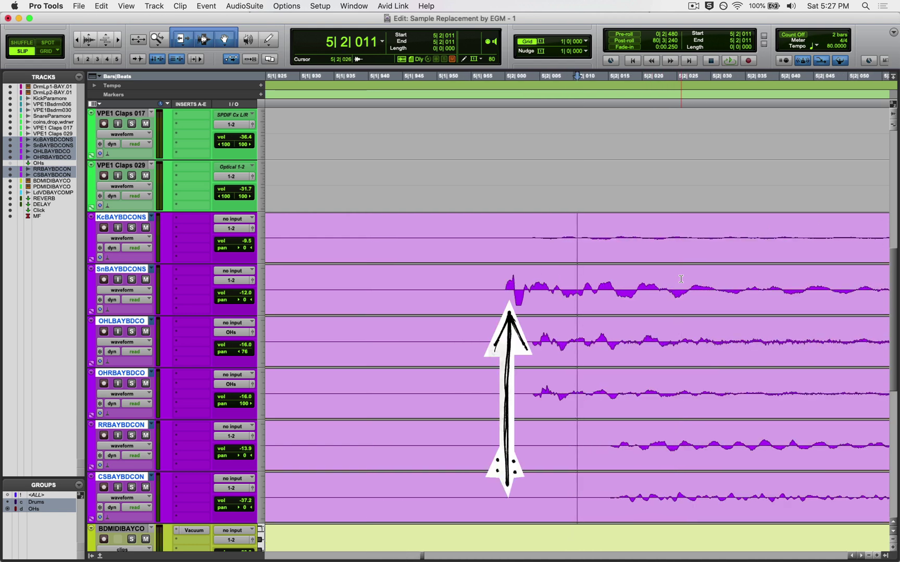
{"action": "left_click", "coordinate": [505, 279]}
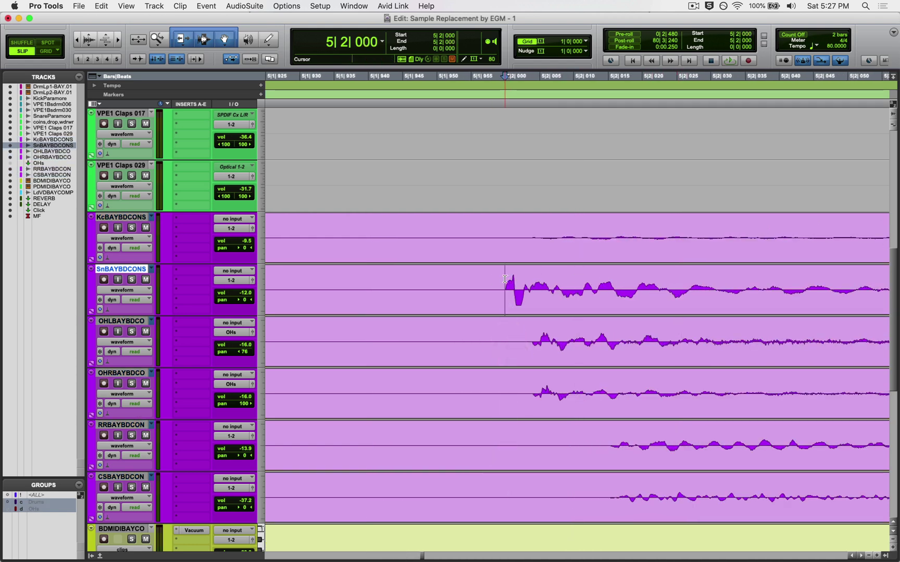
Return to the sample clips near the session start and select the KickParamore clip.
{"action": "key", "text": "super+bracketleft"}
{"action": "key", "text": "super+bracketleft"}
{"action": "key", "text": "super+bracketleft"}
{"action": "key", "text": "super+bracketleft"}
{"action": "scroll", "coordinate": [504, 279], "scroll_direction": "up", "scroll_amount": 5}
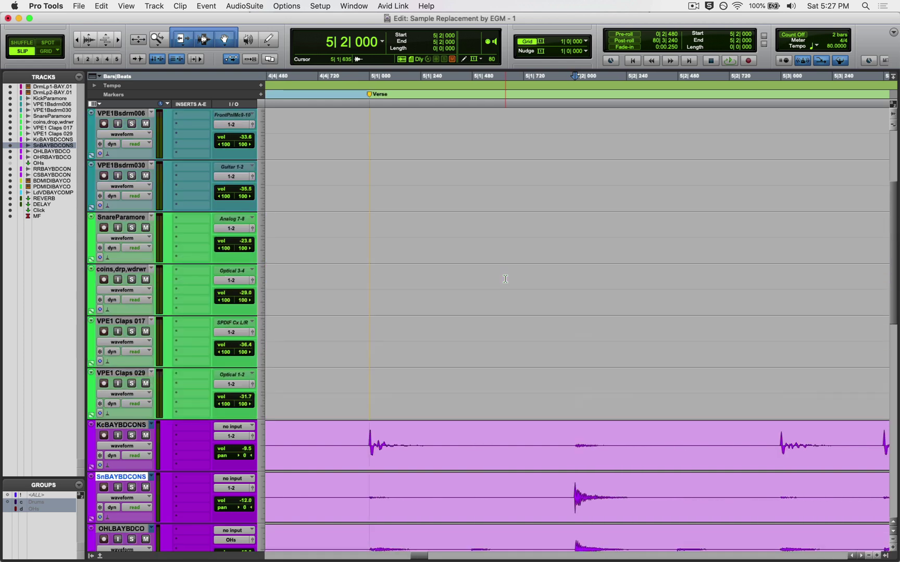
{"action": "key", "text": "Return"}
{"action": "scroll", "coordinate": [482, 144], "scroll_direction": "up", "scroll_amount": 3}
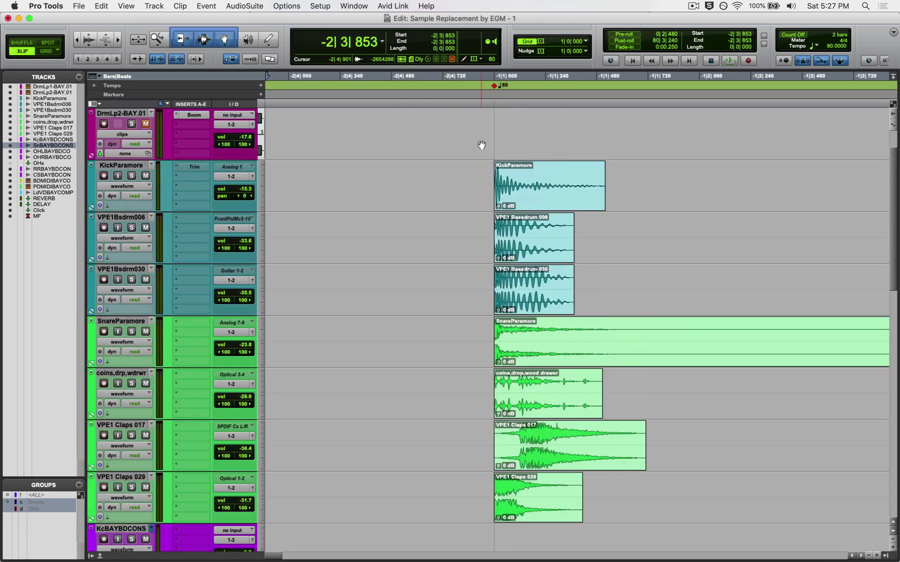
{"action": "left_click", "coordinate": [516, 200]}
{"action": "key", "text": "super+bracketright"}
{"action": "key", "text": "super+bracketright"}
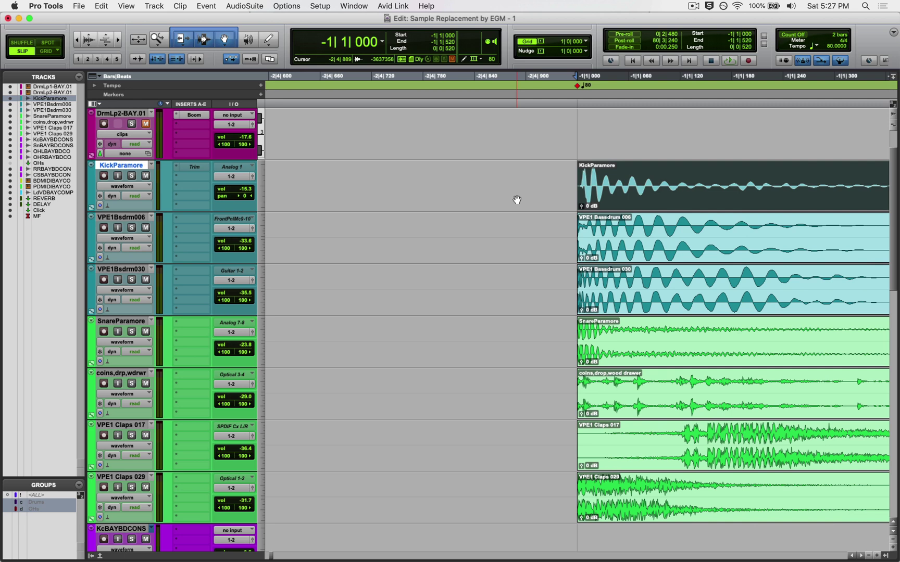
Duplicate the KickParamore track's playlist under the name KickParamore.Edited.
{"action": "left_click", "coordinate": [152, 166]}
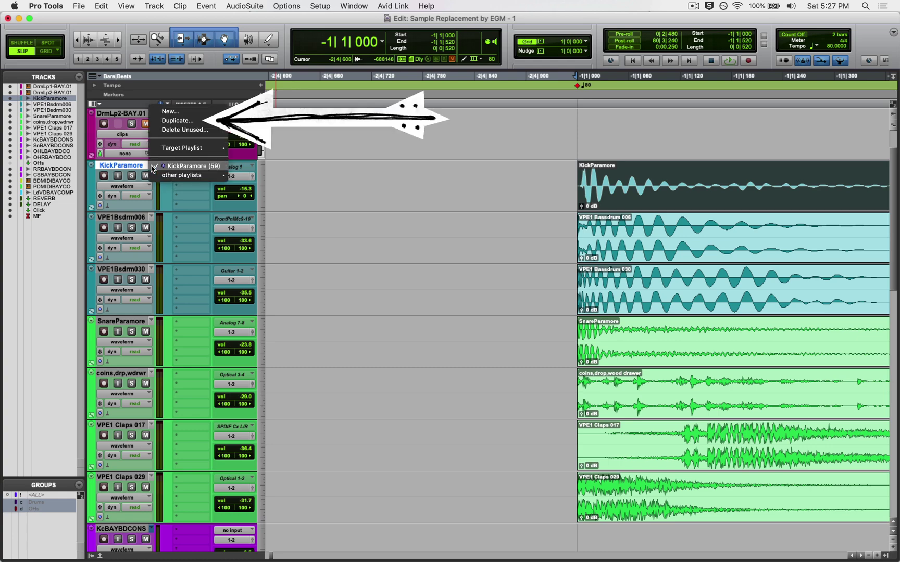
{"action": "left_click", "coordinate": [185, 121]}
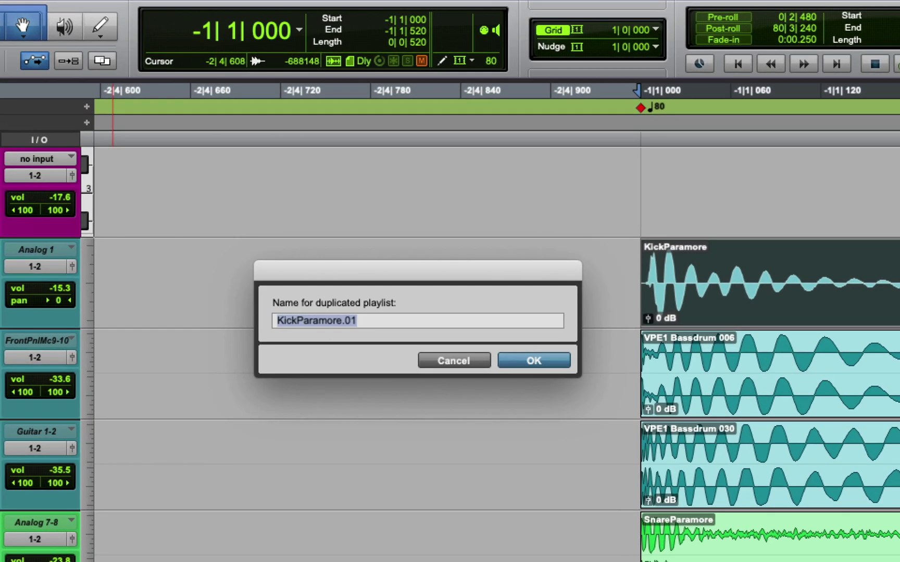
{"action": "key", "text": "Right"}
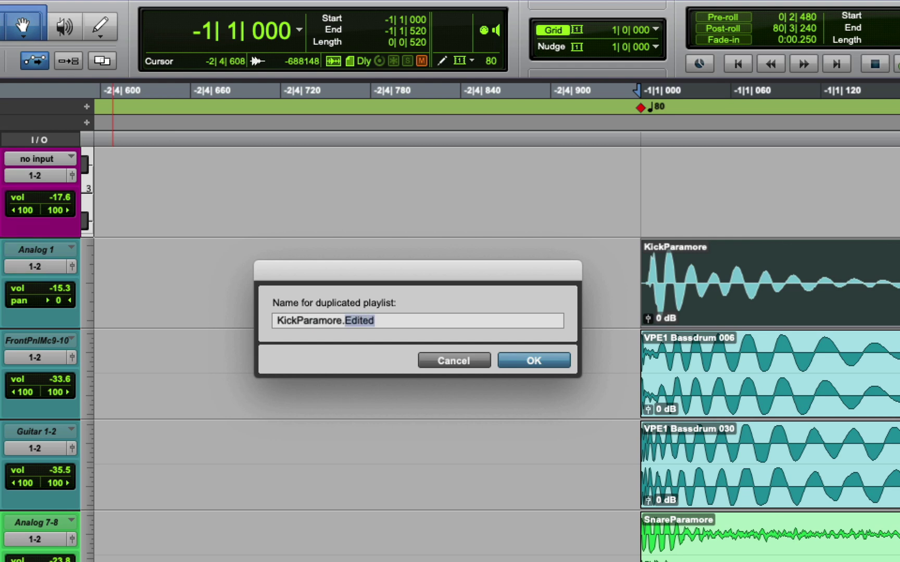
{"action": "key", "text": "Return"}
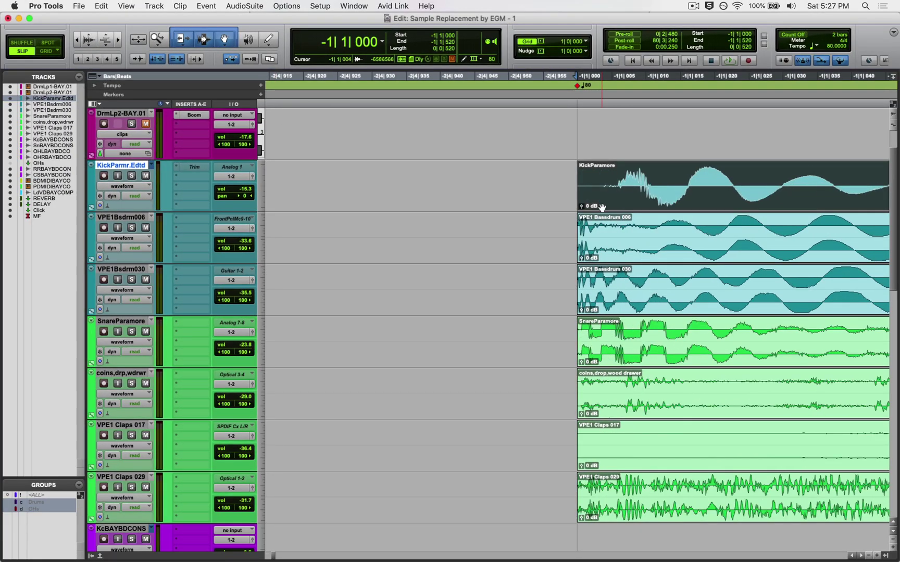
Trim the silence before the kick's attack on KickParamore.Edited and align the clip start to -1|1|000 in Grid mode.
{"action": "key", "text": "super+bracketright"}
{"action": "mouse_move", "coordinate": [582, 182]}
{"action": "left_mouse_down"}
{"action": "mouse_move", "coordinate": [665, 180]}
{"action": "mouse_move", "coordinate": [629, 197]}
{"action": "mouse_move", "coordinate": [591, 181]}
{"action": "left_mouse_up"}
{"action": "key", "text": "super+bracketleft"}
{"action": "key", "text": "F4"}
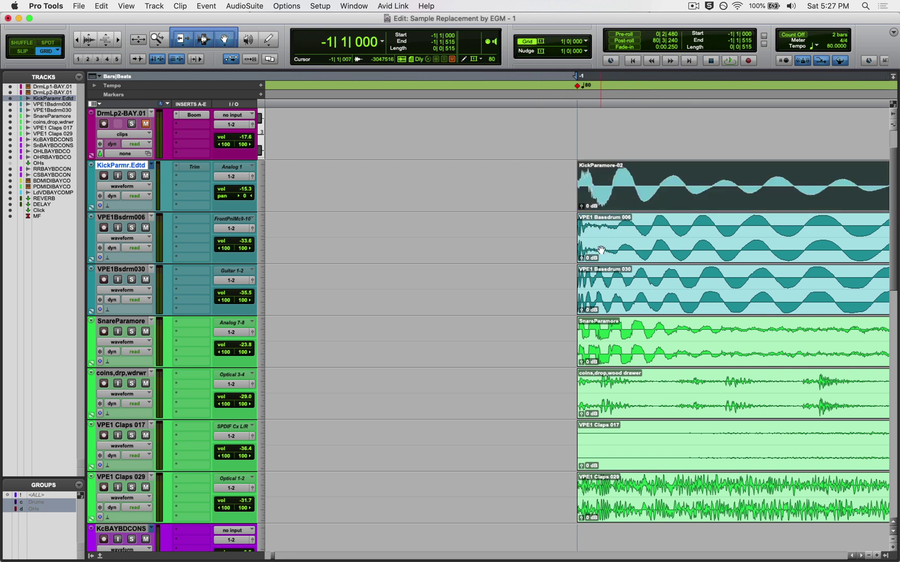
Add a short fade-out at the end of the edited KickParamore clip and place the cursor at the clip start.
{"action": "key", "text": "super+bracketleft"}
{"action": "key", "text": "super+bracketleft"}
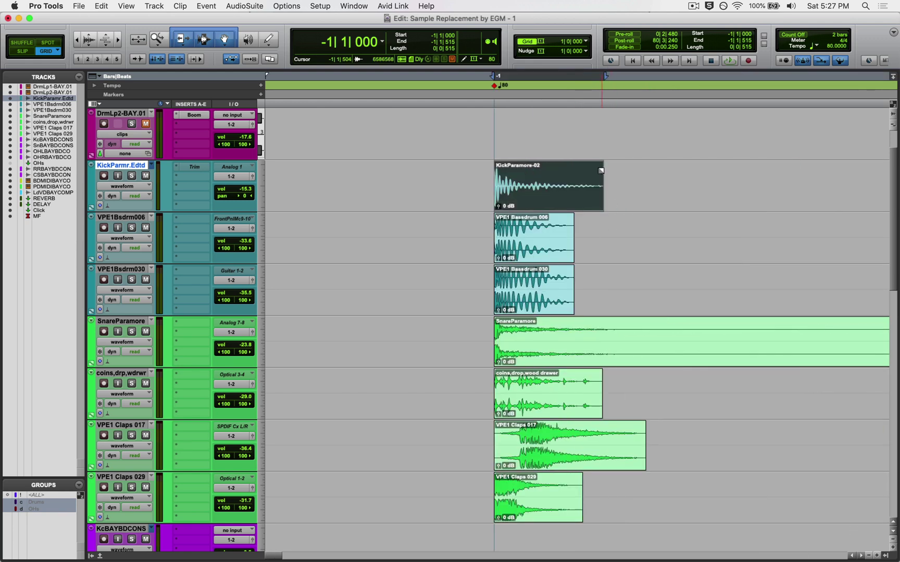
{"action": "left_click_drag", "start_coordinate": [601, 170], "coordinate": [590, 172]}
{"action": "left_click", "coordinate": [490, 173]}
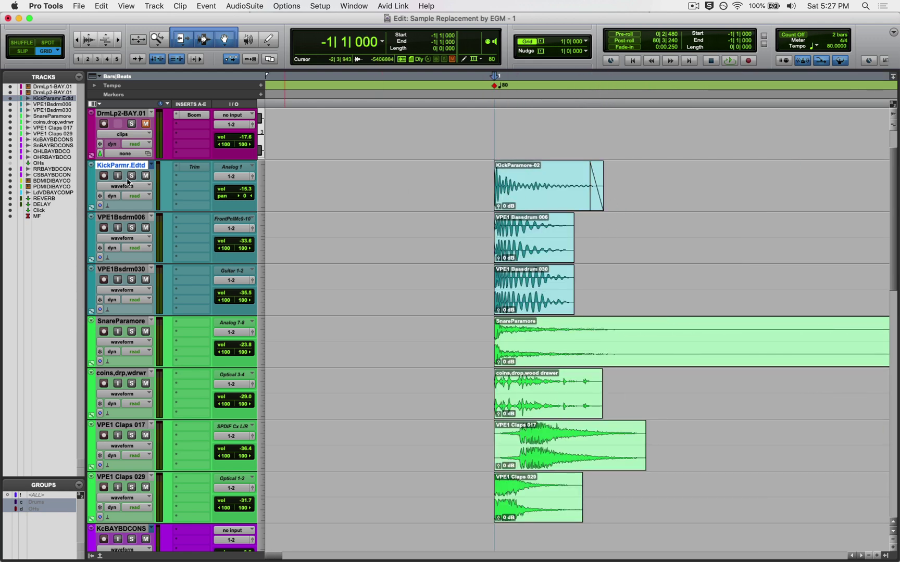
Audition the edited KickParamore sample in solo, followed by VPE1Bsdrm006 in solo, from the clip start.
{"action": "left_click", "coordinate": [131, 175]}
{"action": "key", "text": "space"}
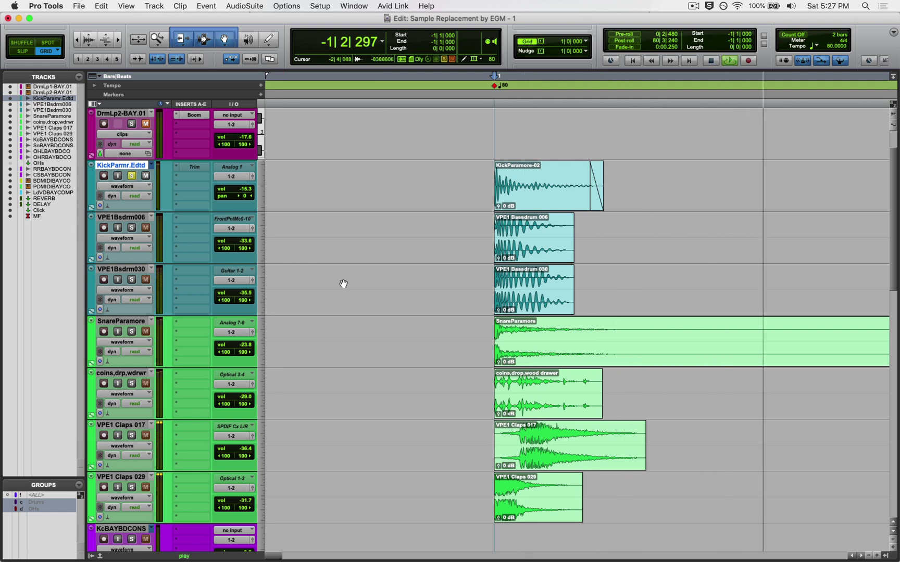
{"action": "key", "text": "space"}
{"action": "key", "text": "space"}
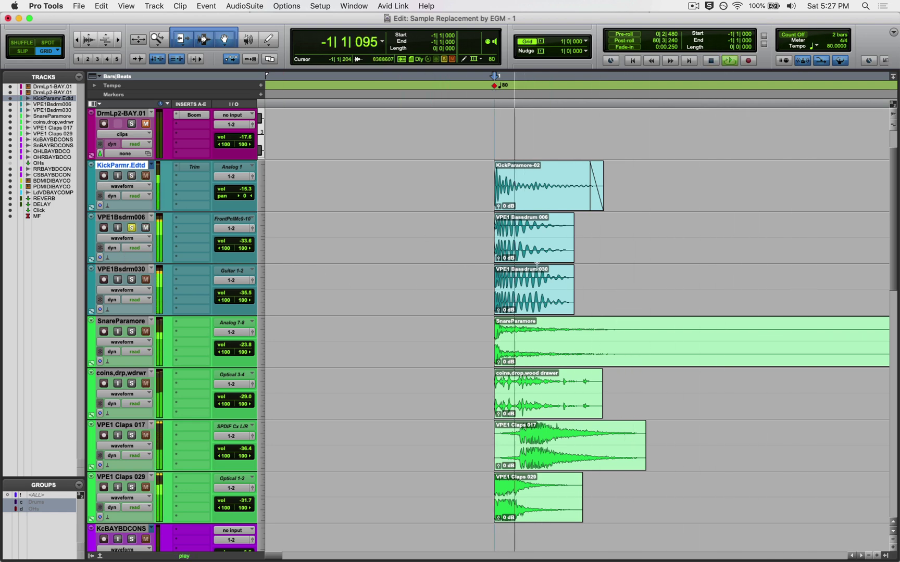
{"action": "key", "text": "space"}
Invert the polarity of the VPE1 Bassdrum 006 clip by rendering the AudioSuite Invert process on it.
{"action": "left_click", "coordinate": [521, 258]}
{"action": "key", "text": "super+bracketright"}
{"action": "key", "text": "super+bracketleft"}
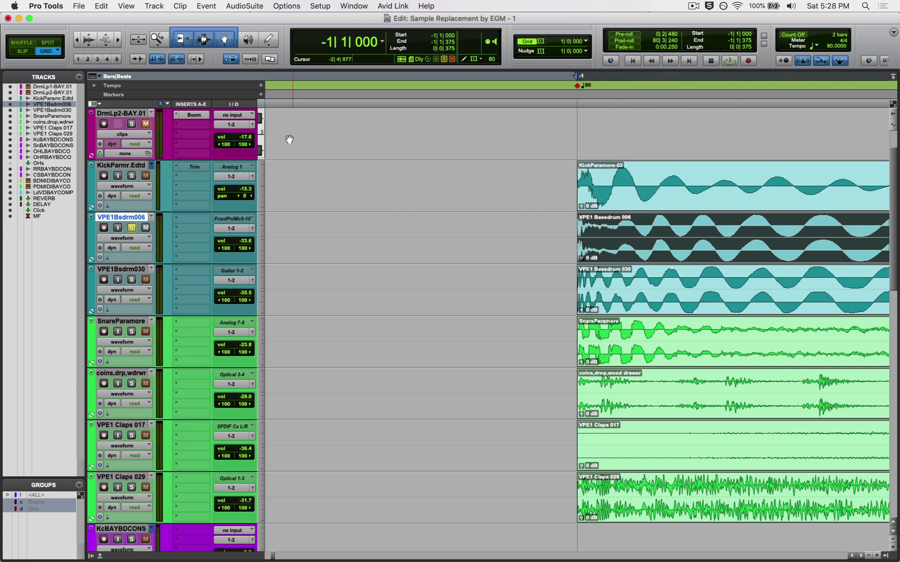
{"action": "left_click", "coordinate": [279, 5]}
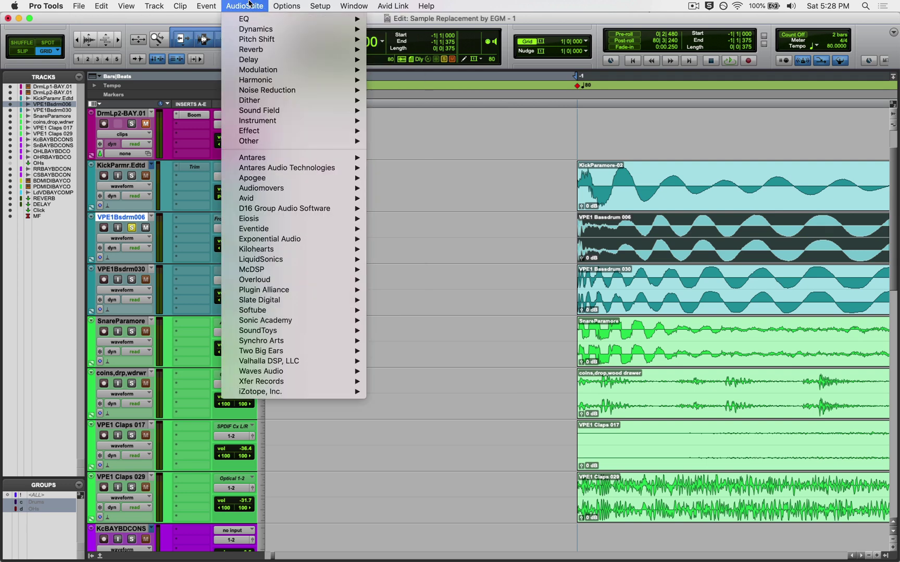
{"action": "mouse_move", "coordinate": [270, 142]}
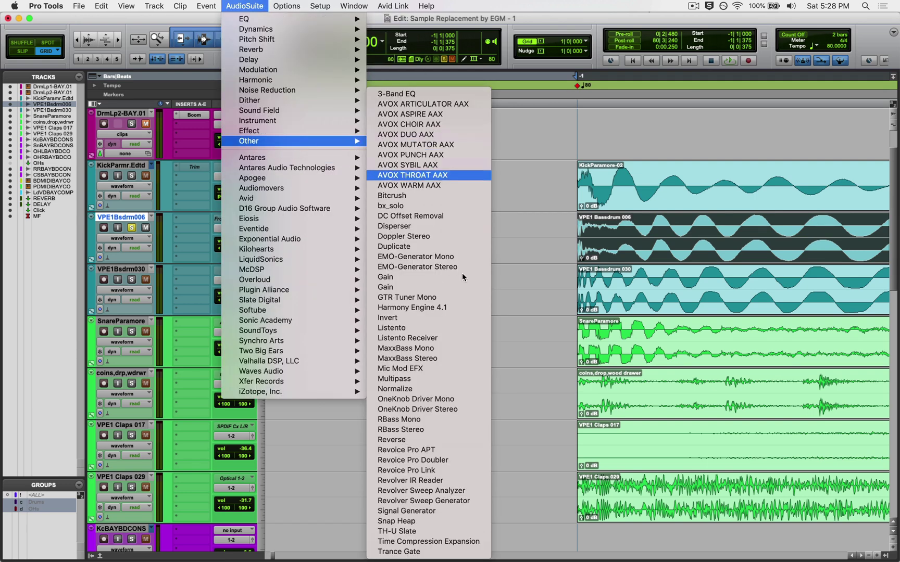
{"action": "left_click", "coordinate": [452, 320]}
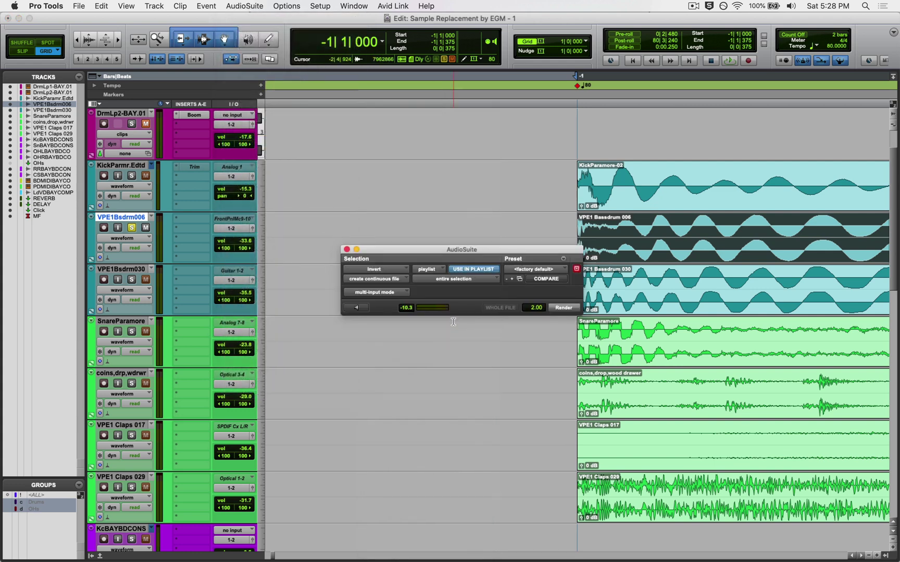
{"action": "left_click", "coordinate": [563, 308]}
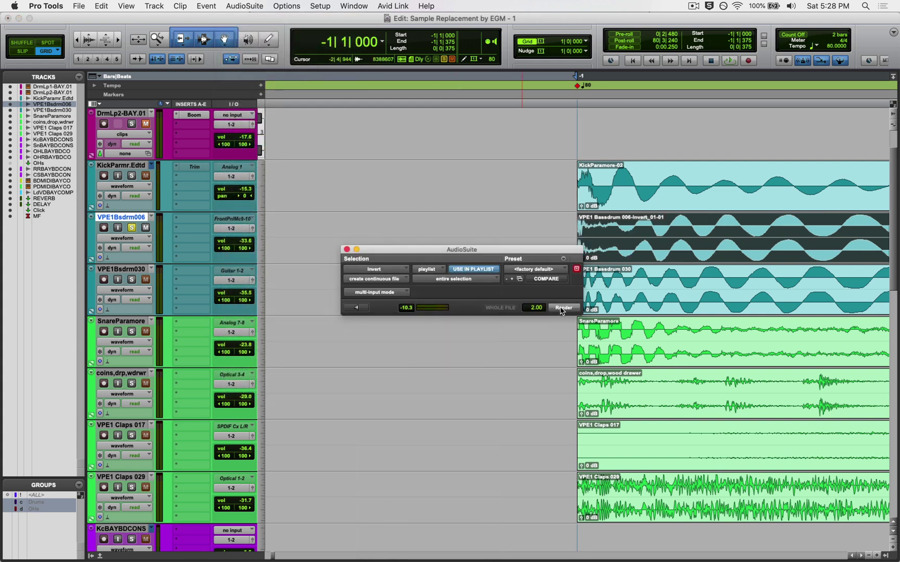
{"action": "left_click_drag", "start_coordinate": [549, 253], "coordinate": [483, 202]}
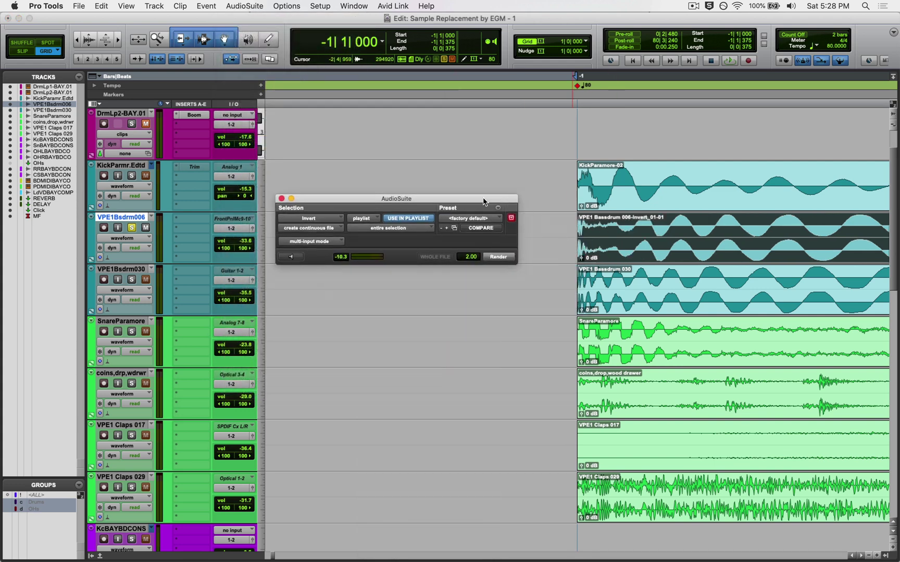
Select the VPE1 Bassdrum 030 clip and examine its initial waveform direction against the other kick samples up close.
{"action": "left_click", "coordinate": [618, 303]}
{"action": "key", "text": "t"}
{"action": "key", "text": "t"}
{"action": "key", "text": "t"}
{"action": "key", "text": "t"}
{"action": "key", "text": "r"}
{"action": "key", "text": "r"}
{"action": "key", "text": "r"}
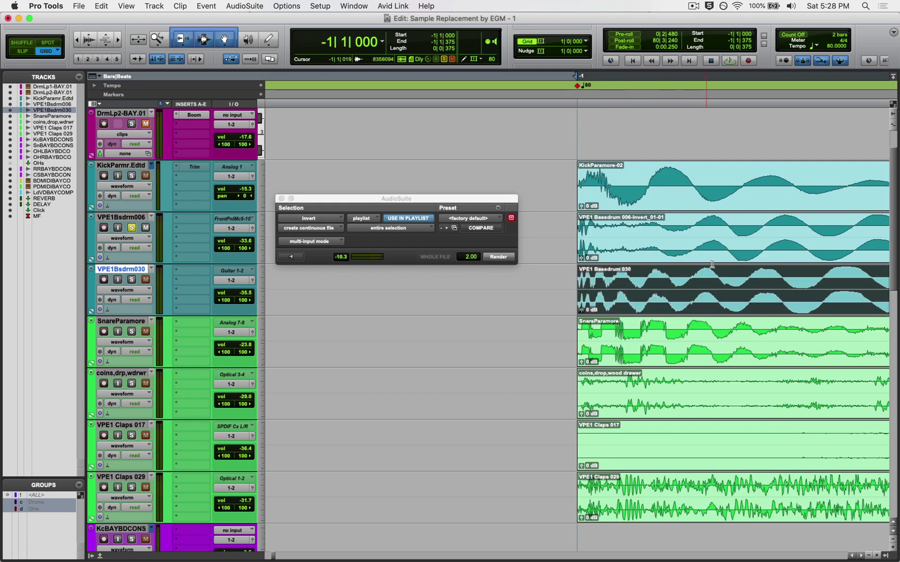
{"action": "scroll", "coordinate": [660, 294], "scroll_direction": "down", "scroll_amount": 2}
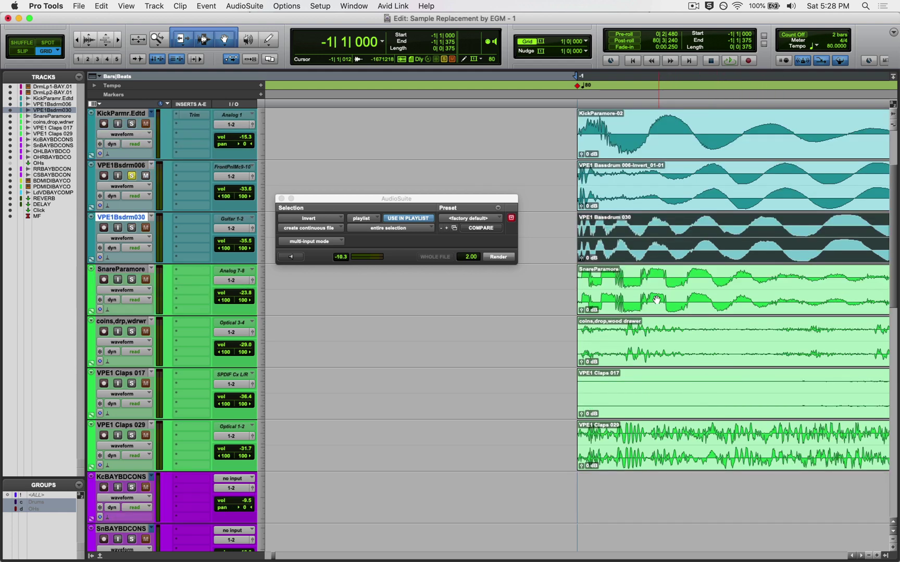
Duplicate the VPE1 Bassdrum 006 track's playlist under the name VPE1 Bassdrum 006.Edited.
{"action": "left_click", "coordinate": [656, 300]}
{"action": "key", "text": "t"}
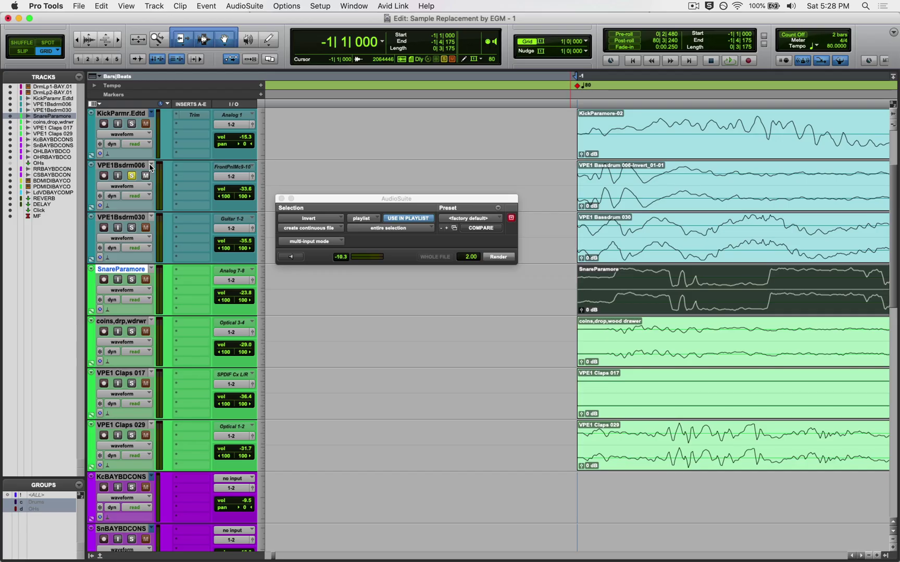
{"action": "left_click", "coordinate": [152, 166]}
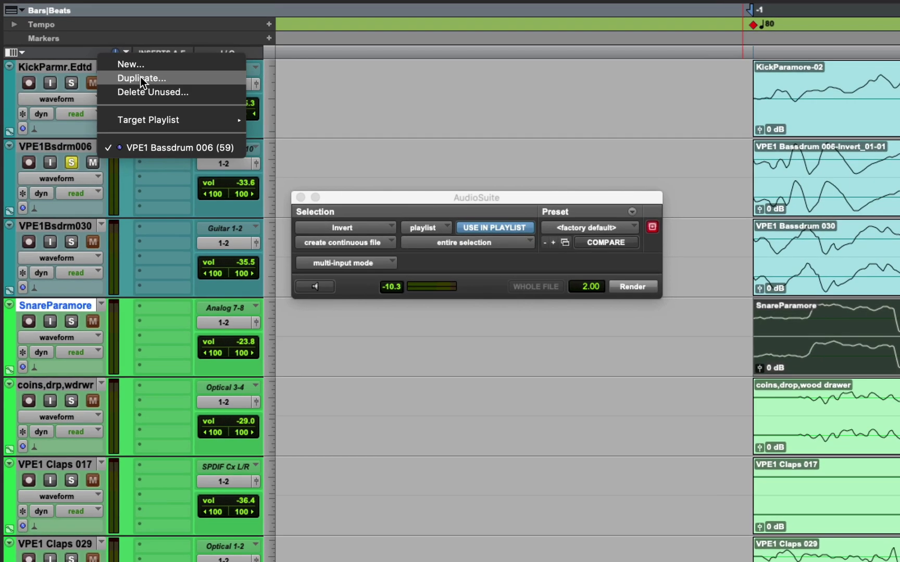
{"action": "left_click", "coordinate": [140, 78]}
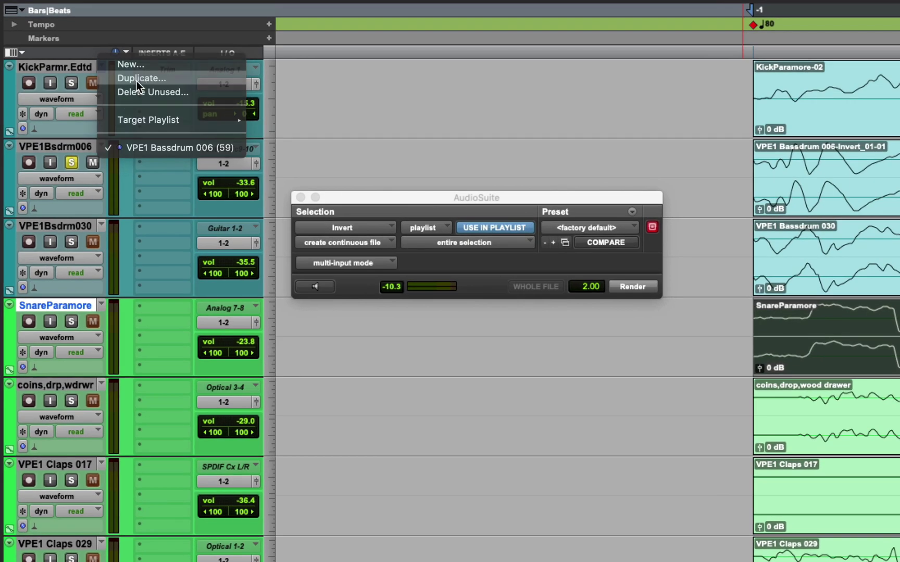
{"action": "key", "text": "Right"}
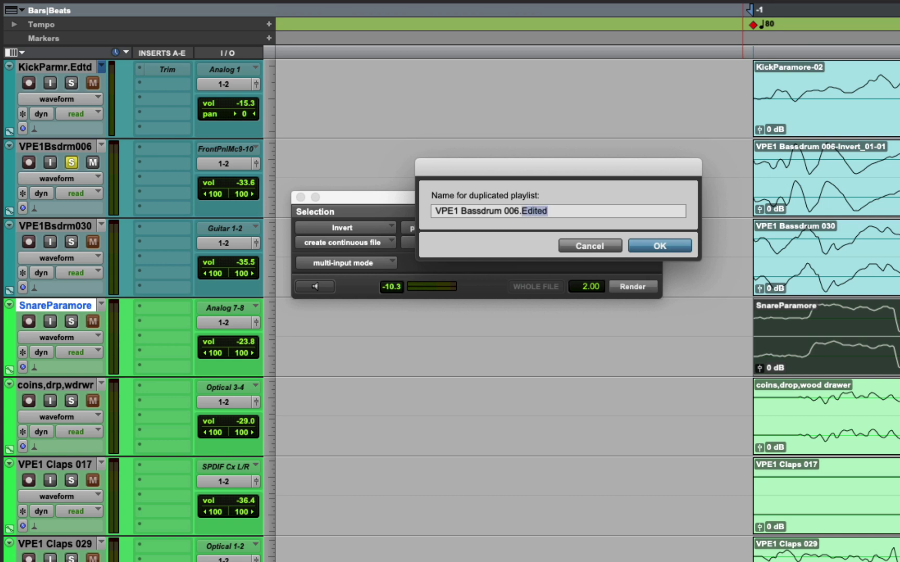
{"action": "key", "text": "Return"}
Duplicate the VPE1 Bassdrum 030 track's playlist under the name VPE1 Bassdrum 030.Edited.
{"action": "left_click", "coordinate": [102, 225]}
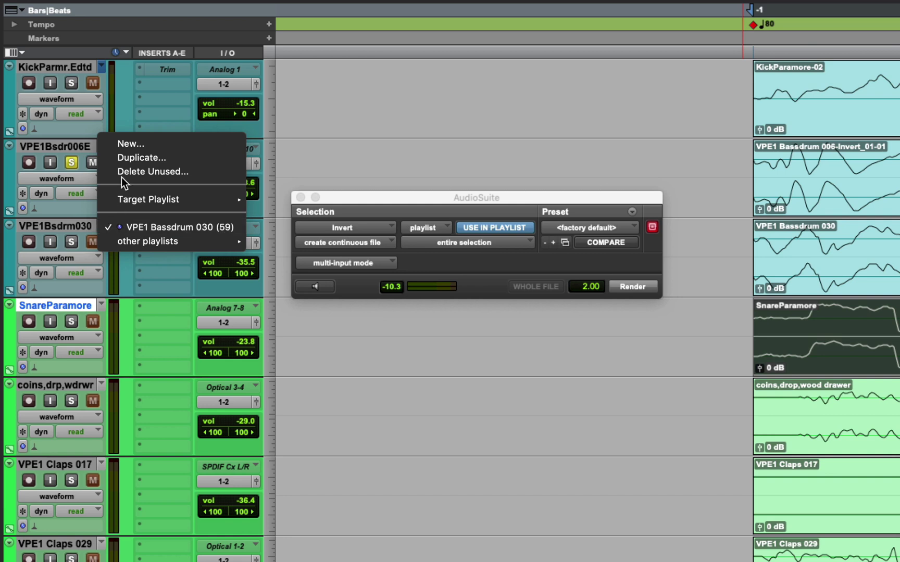
{"action": "left_click", "coordinate": [128, 156]}
{"action": "key", "text": "Right"}
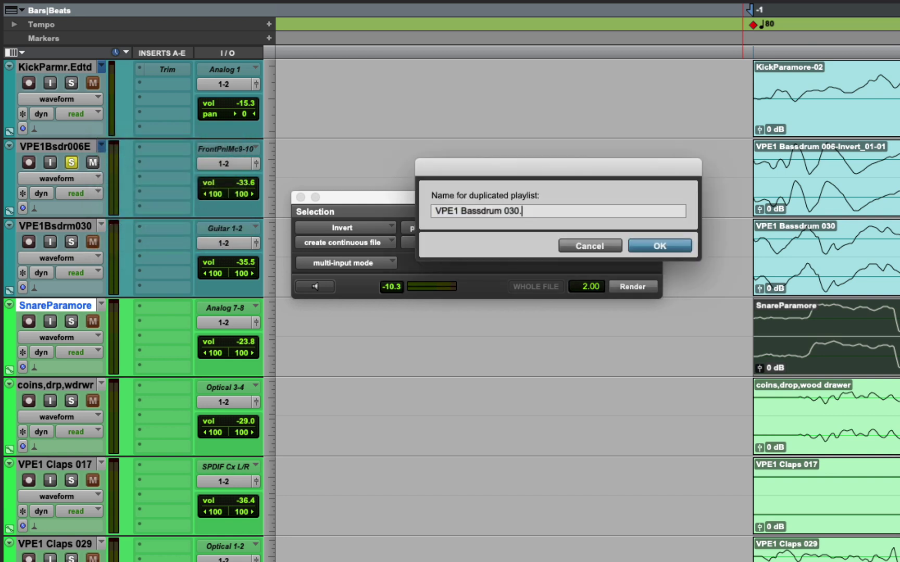
{"action": "type", "text": "Edited"}
{"action": "key", "text": "Return"}
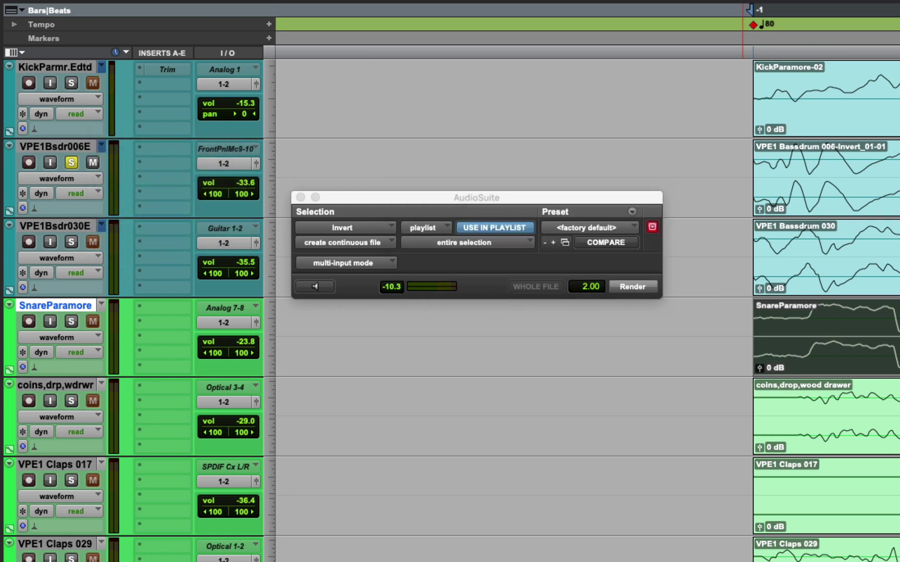
Duplicate the SnareParamore track's playlist with the suffix Edited in its name.
{"action": "left_click", "coordinate": [101, 306]}
{"action": "left_click", "coordinate": [147, 239]}
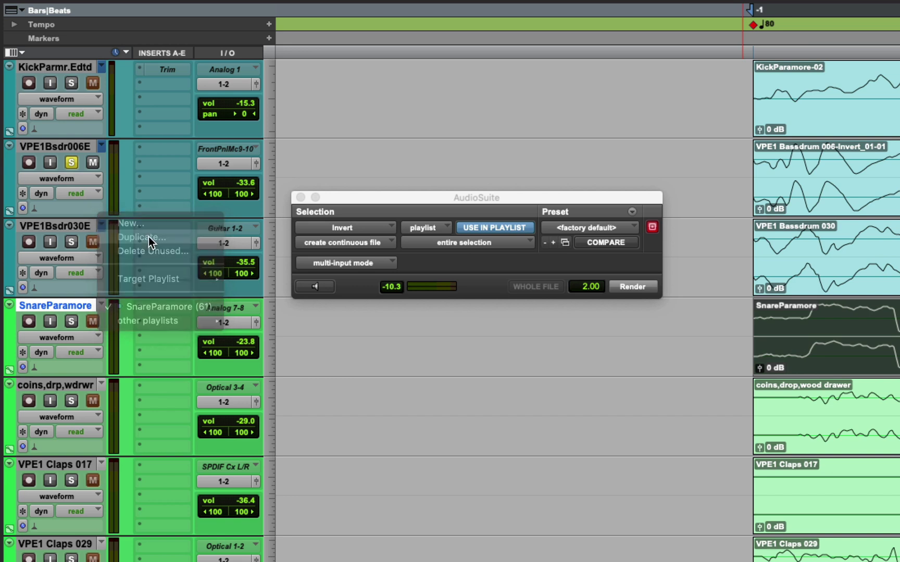
{"action": "key", "text": "Right"}
{"action": "key", "text": "BackSpace"}
{"action": "type", "text": "Edited"}
{"action": "key", "text": "Return"}
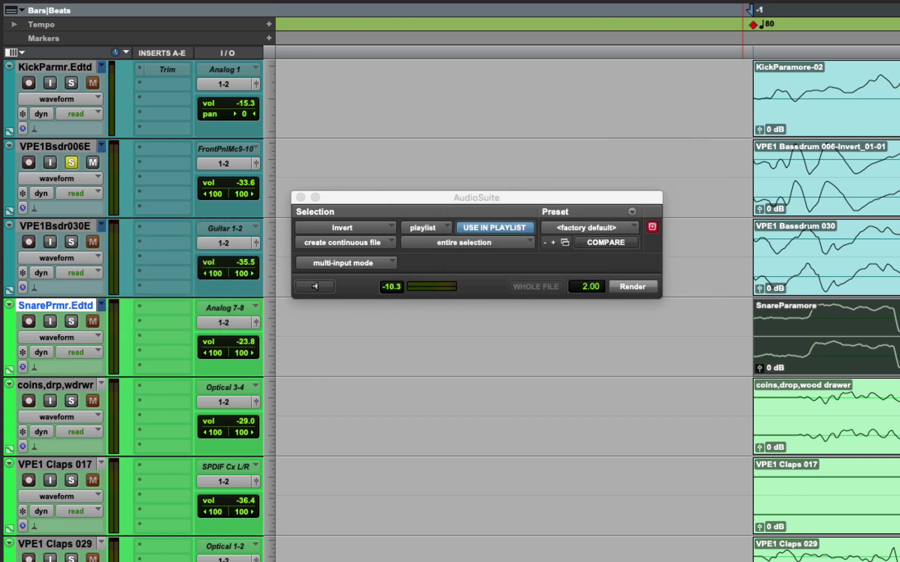
Duplicate the coins and wood drawer track's playlist under the name coins,drop,wood drawer.Edited.
{"action": "left_click", "coordinate": [102, 385]}
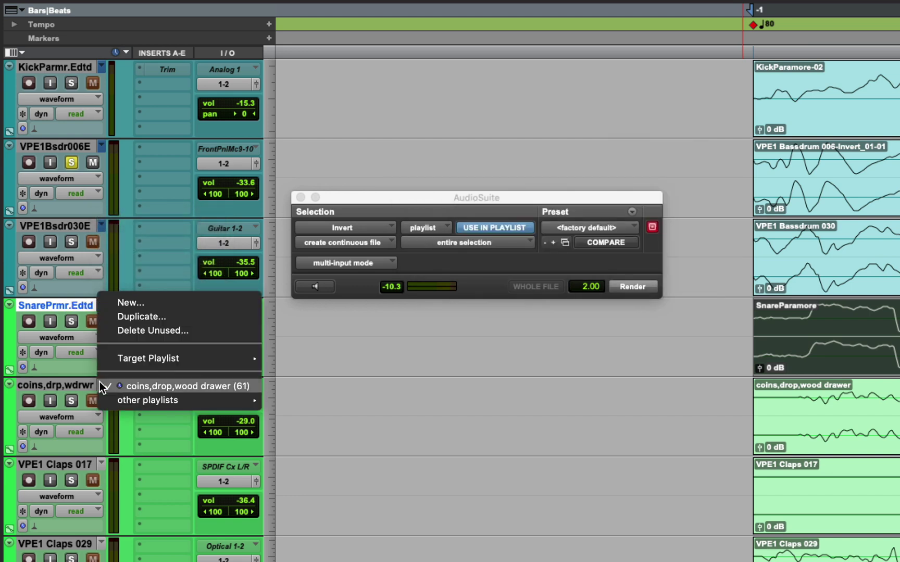
{"action": "left_click", "coordinate": [128, 319]}
{"action": "type", "text": "Edited"}
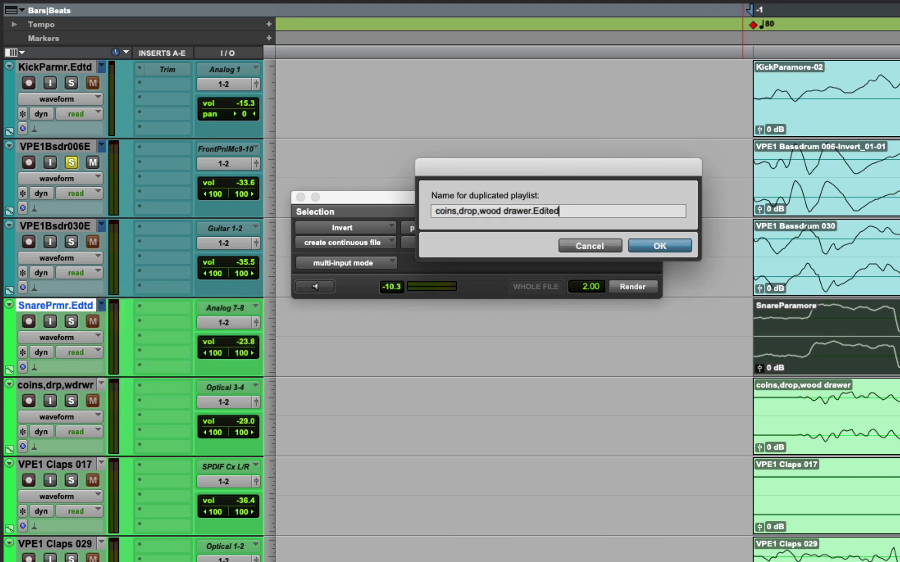
{"action": "key", "text": "Return"}
Duplicate the VPE1 Claps 017 track's playlist with the suffix Edited in its name.
{"action": "left_click", "coordinate": [100, 461]}
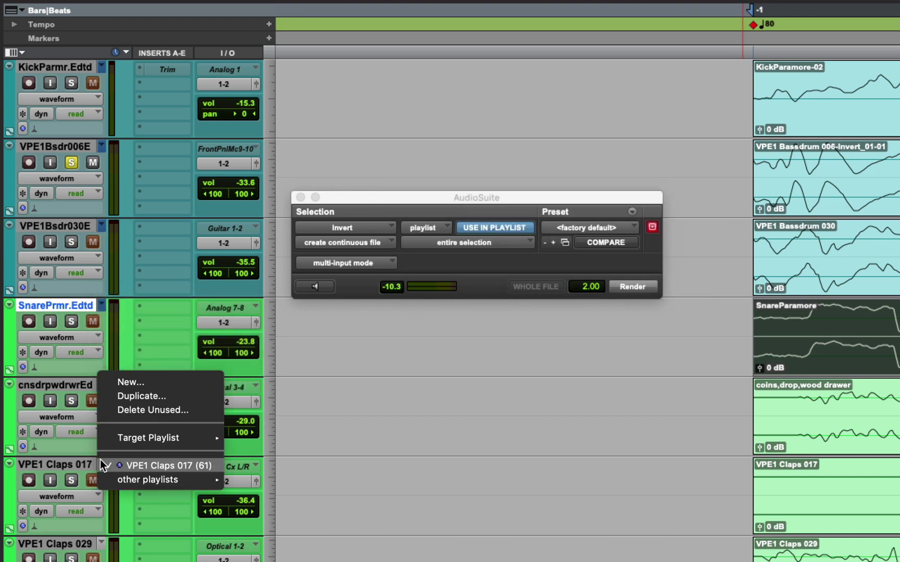
{"action": "left_click", "coordinate": [138, 395]}
{"action": "key", "text": "Right"}
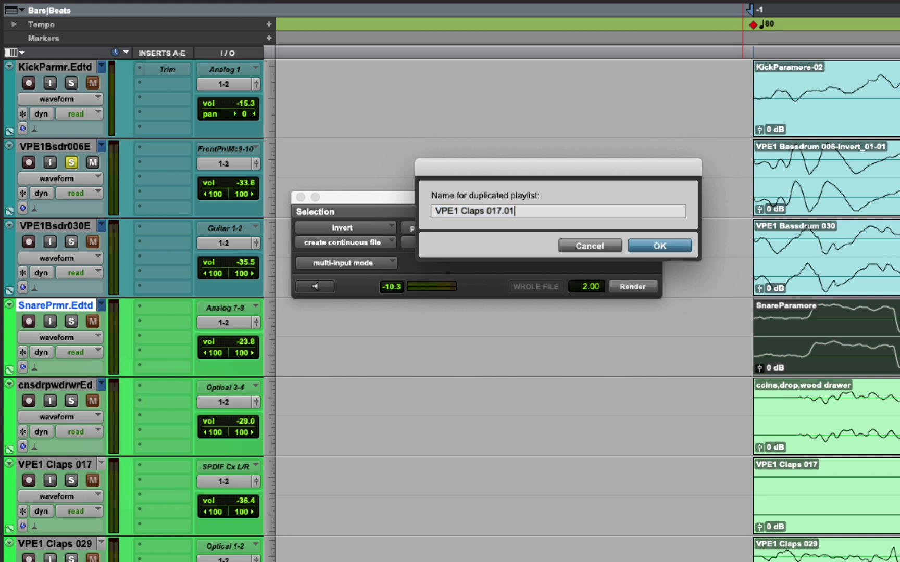
{"action": "type", "text": "Edited"}
{"action": "key", "text": "Return"}
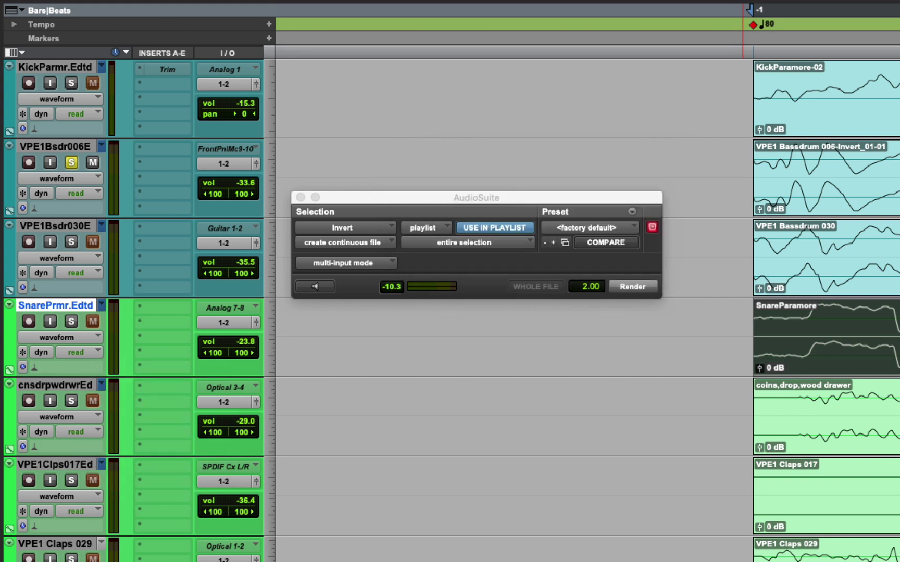
Duplicate the VPE1 Claps 029 track's playlist under the name VPE1 Claps 029.Edited.
{"action": "left_click", "coordinate": [101, 543]}
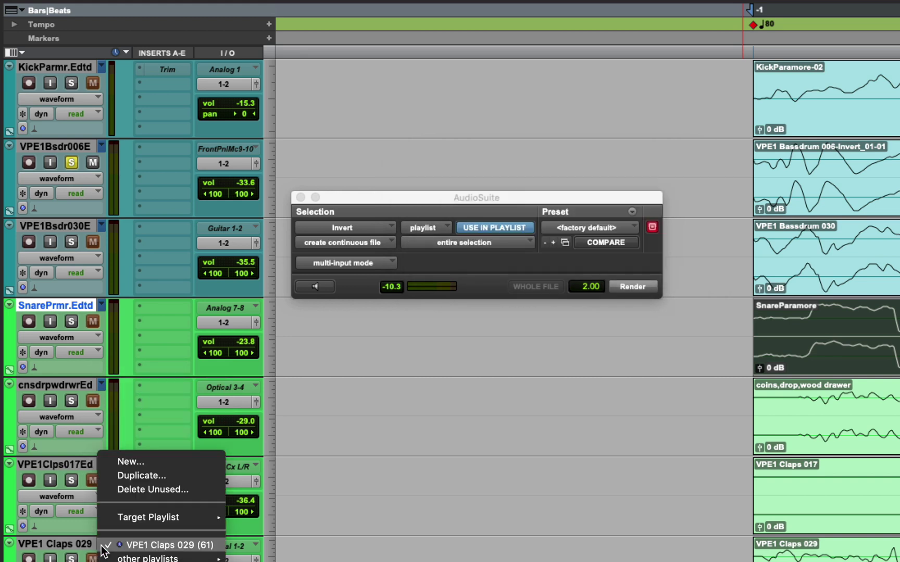
{"action": "left_click", "coordinate": [141, 477]}
{"action": "key", "text": "Right"}
{"action": "type", "text": "Edited"}
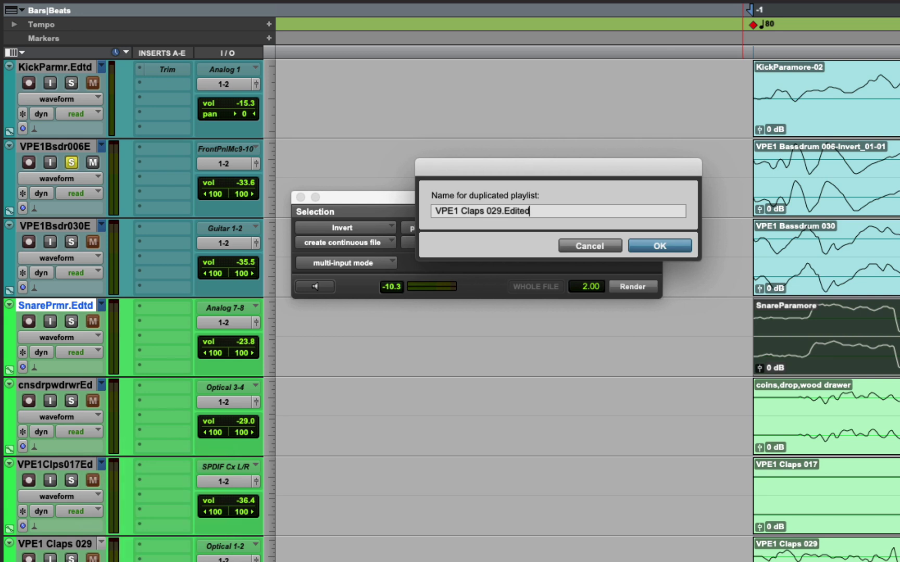
{"action": "key", "text": "Return"}
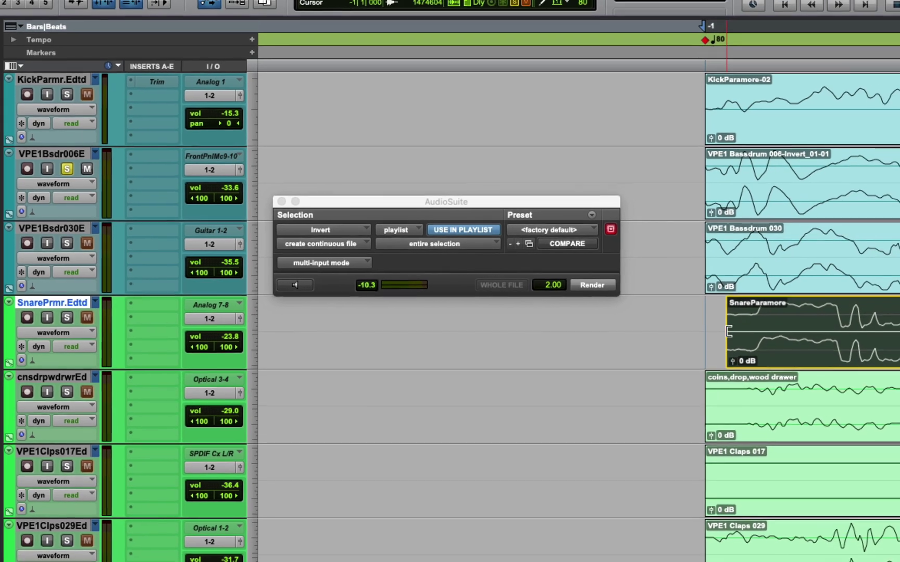
Trim the starts of the SnareParamore and coins,drop,wood drawer clips to their transients and realign both to -1|1|000.
{"action": "left_click_drag", "start_coordinate": [759, 332], "coordinate": [810, 337]}
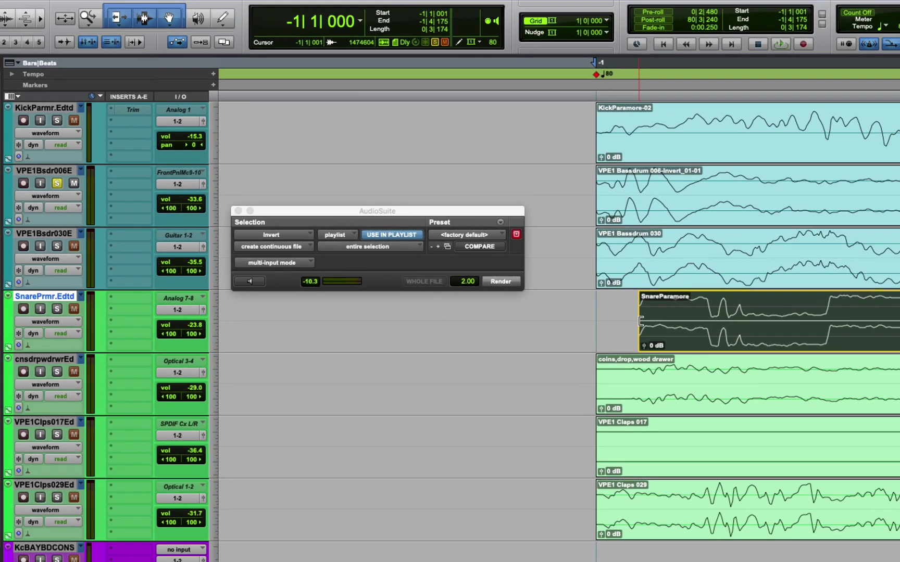
{"action": "key", "text": "super+z"}
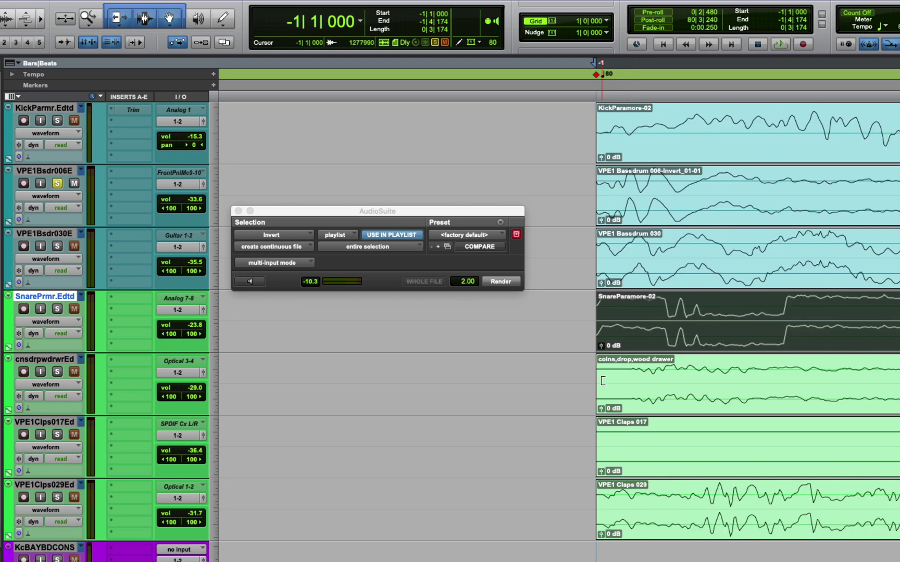
{"action": "left_click_drag", "start_coordinate": [601, 381], "coordinate": [649, 405]}
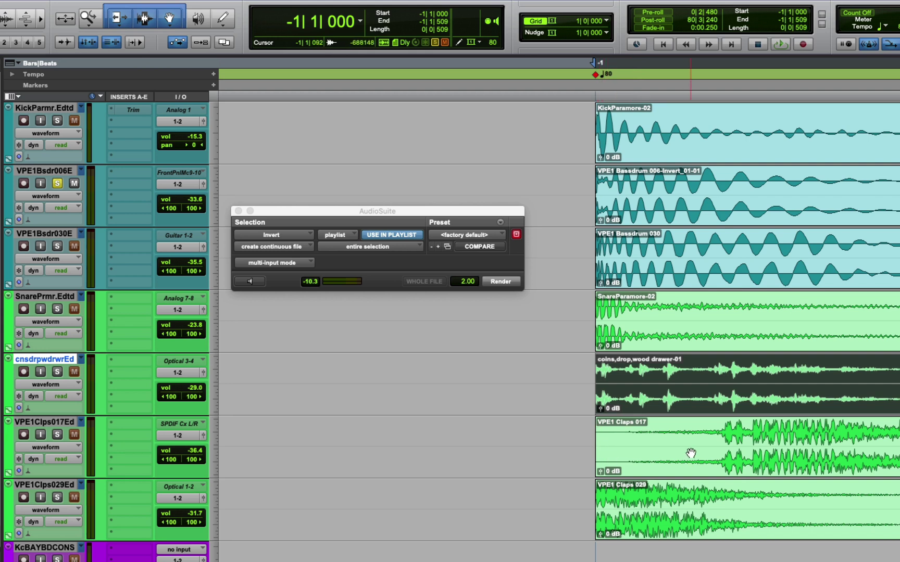
Trim the quiet lead-in off the VPE1 Claps 017 clip and move the clip back to -1|1|000.
{"action": "left_click_drag", "start_coordinate": [598, 443], "coordinate": [726, 438]}
{"action": "key", "text": "super+bracketright"}
{"action": "key", "text": "super+bracketright"}
{"action": "key", "text": "super+bracketright"}
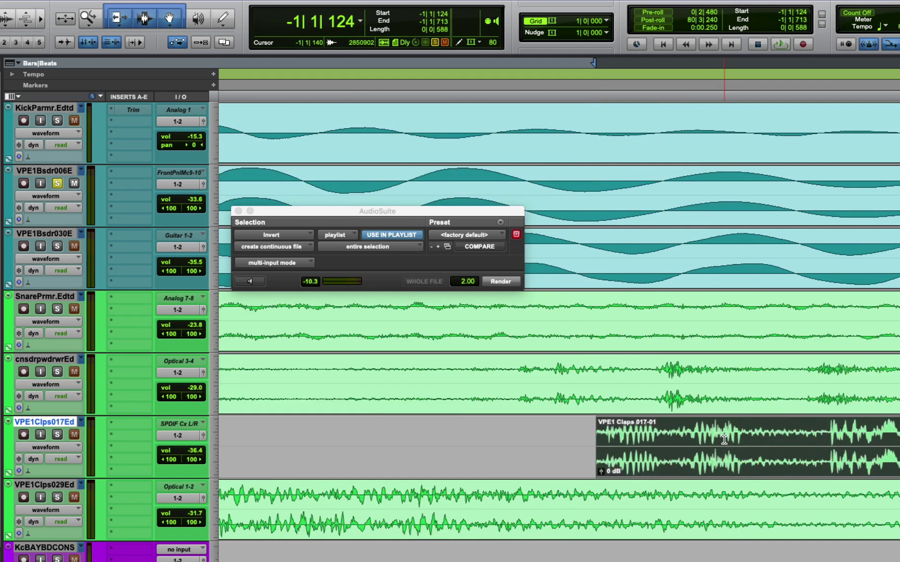
{"action": "left_click_drag", "start_coordinate": [600, 440], "coordinate": [560, 456]}
Select the VPE1 Claps 029 clip and examine the start of its waveform up close.
{"action": "key", "text": "super+bracketleft"}
{"action": "key", "text": "super+bracketleft"}
{"action": "left_click", "coordinate": [488, 505]}
{"action": "key", "text": "super+bracketright"}
{"action": "key", "text": "super+bracketright"}
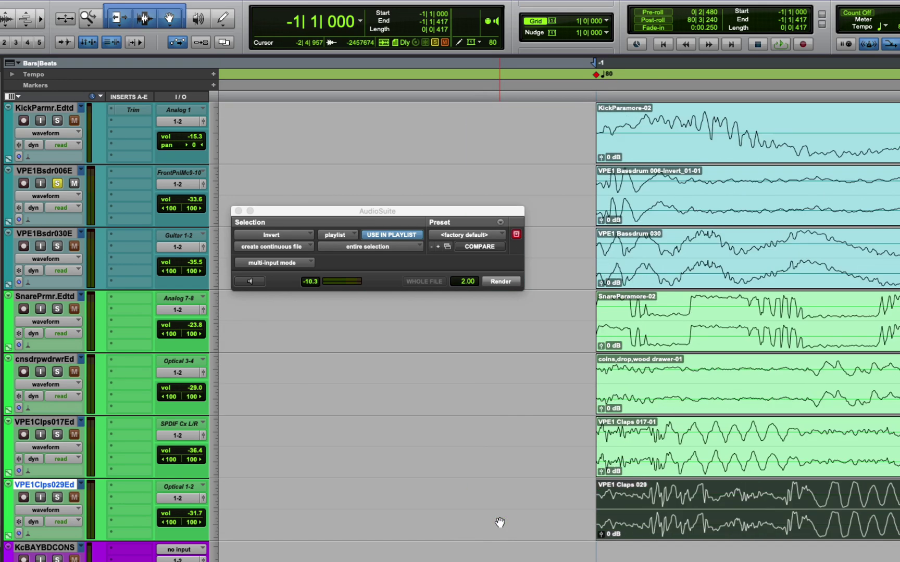
{"action": "key", "text": "super+bracketleft"}
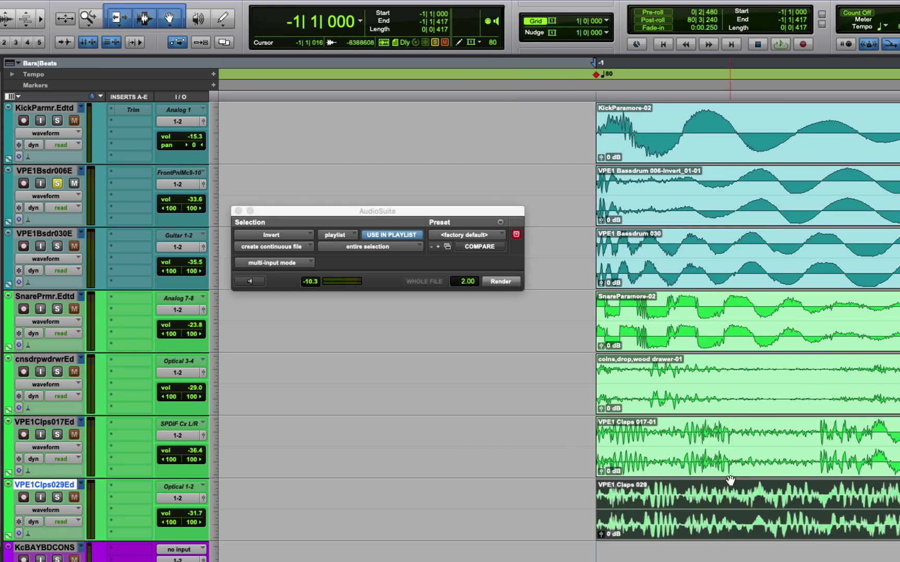
Shorten the SnareParamore clip's silent tail to end at -1|2|169 and add a fade-out starting at -1|1|864.
{"action": "key", "text": "super+bracketleft"}
{"action": "key", "text": "super+bracketleft"}
{"action": "key", "text": "super+bracketleft"}
{"action": "key", "text": "super+bracketleft"}
{"action": "key", "text": "super+bracketleft"}
{"action": "key", "text": "super+bracketleft"}
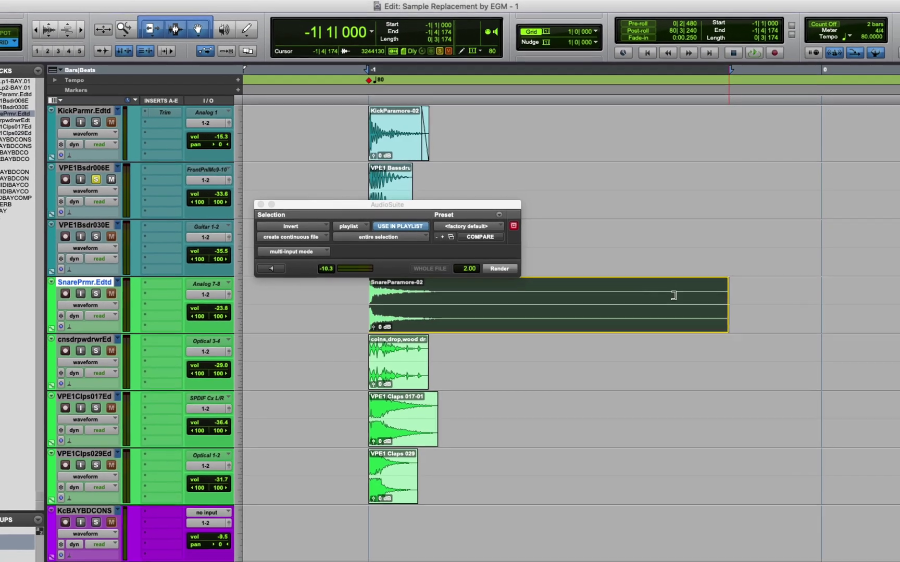
{"action": "double_click", "coordinate": [697, 301]}
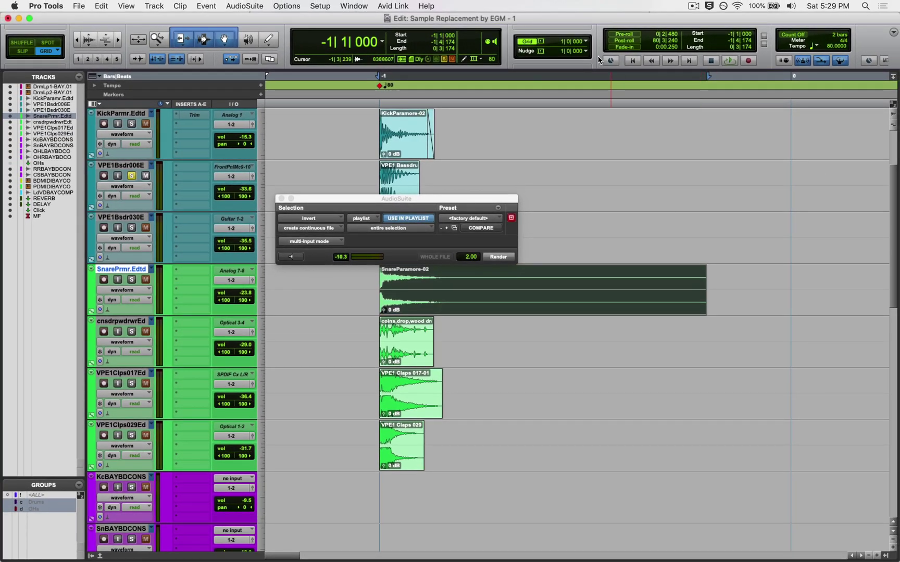
{"action": "left_click_drag", "start_coordinate": [702, 283], "coordinate": [471, 271]}
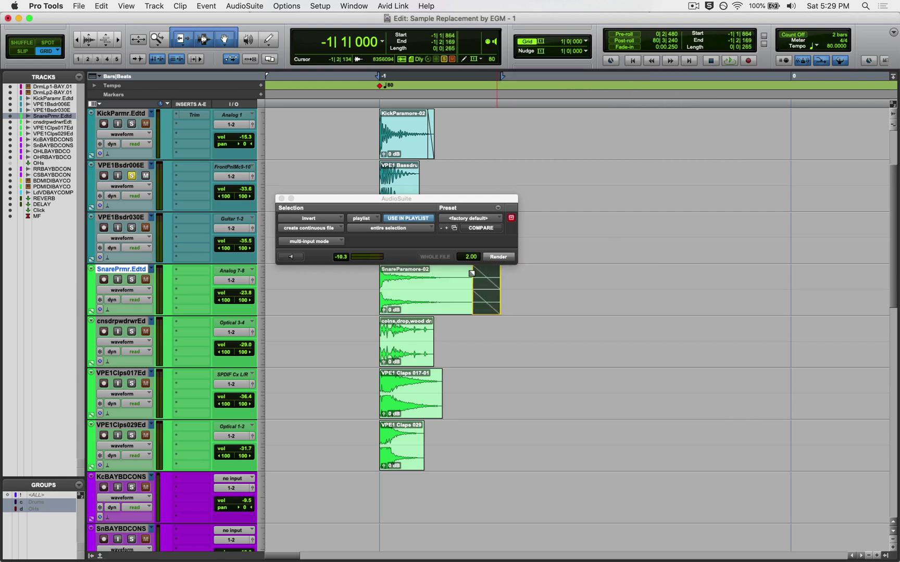
{"action": "left_click", "coordinate": [357, 281]}
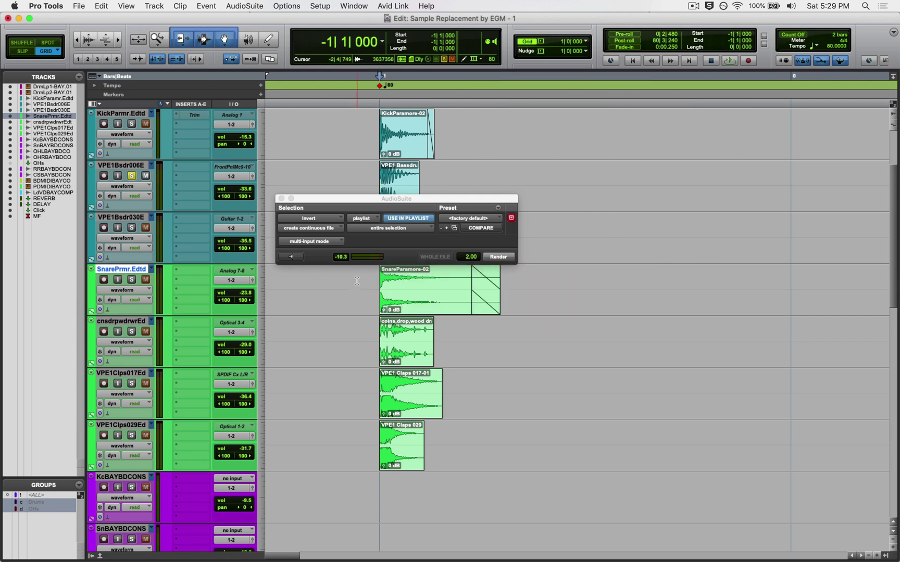
Audition the edited SnareParamore clip in solo, close the AudioSuite window and take the track out of solo.
{"action": "left_click", "coordinate": [132, 281]}
{"action": "key", "text": "space"}
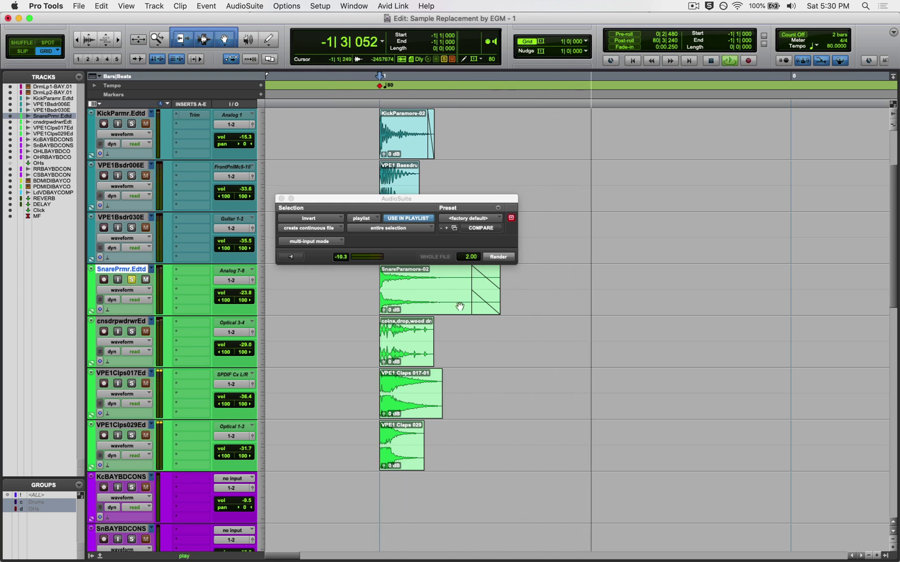
{"action": "key", "text": "space"}
{"action": "left_click", "coordinate": [281, 198]}
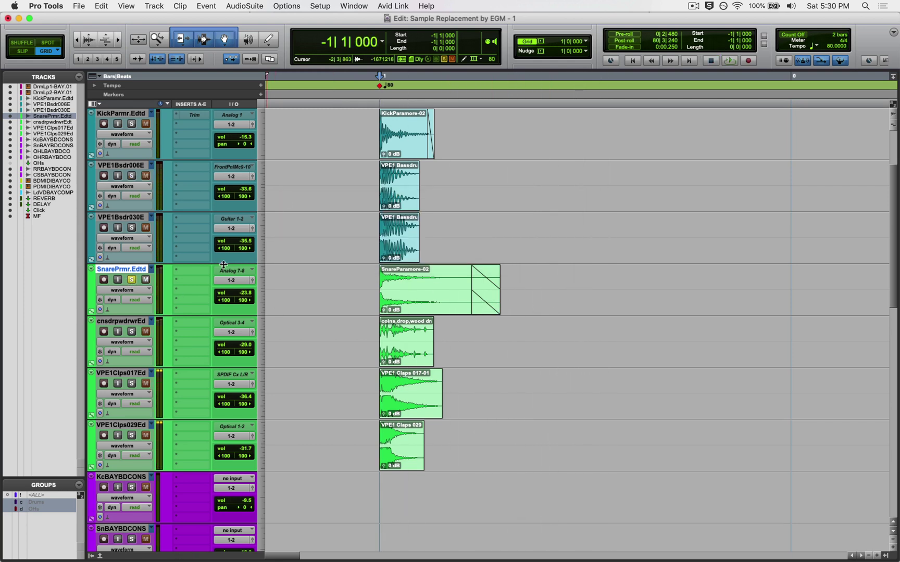
{"action": "left_click", "coordinate": [131, 280]}
Select the three kick sample clips across bar -1, followed by the four snare sample clips across the same bar.
{"action": "key", "text": "super+bracketleft"}
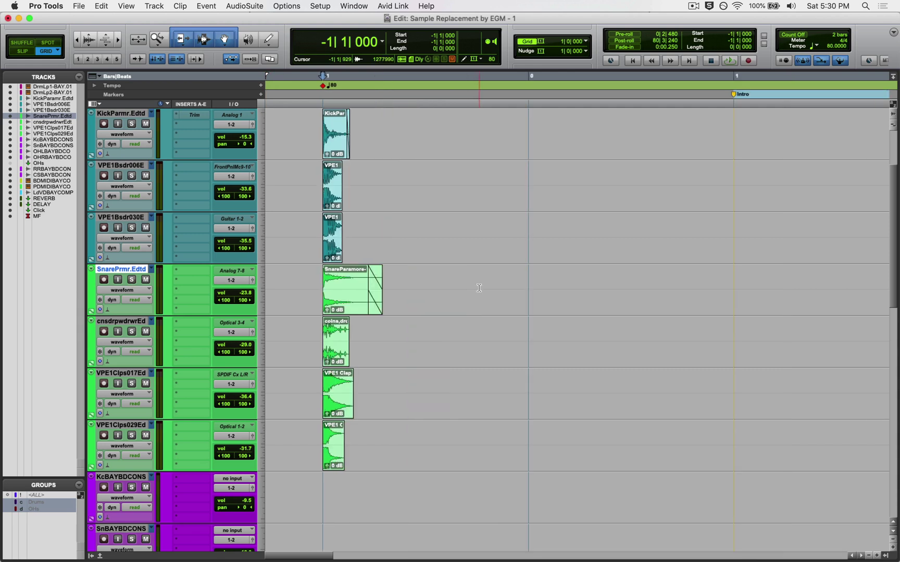
{"action": "scroll", "coordinate": [479, 288], "scroll_direction": "up", "scroll_amount": 1}
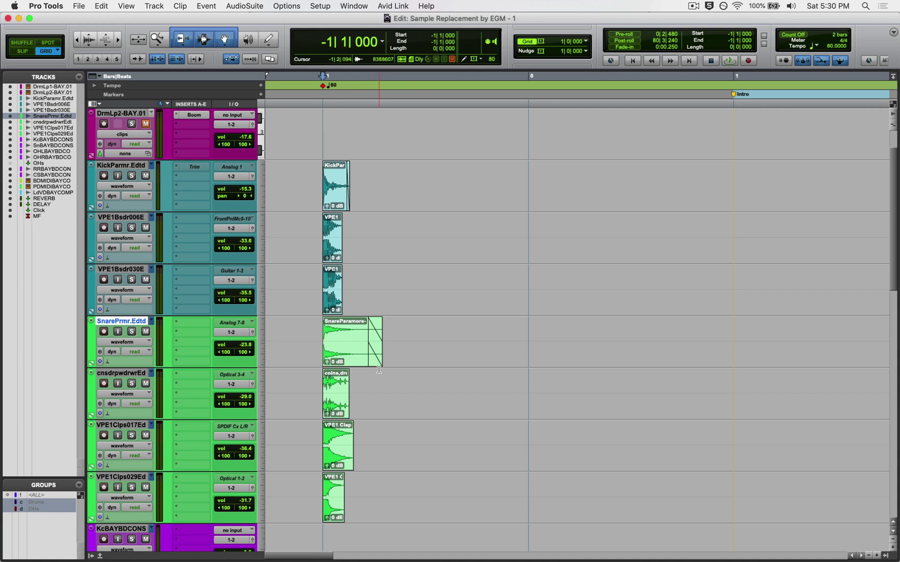
{"action": "key", "text": "super+bracketleft"}
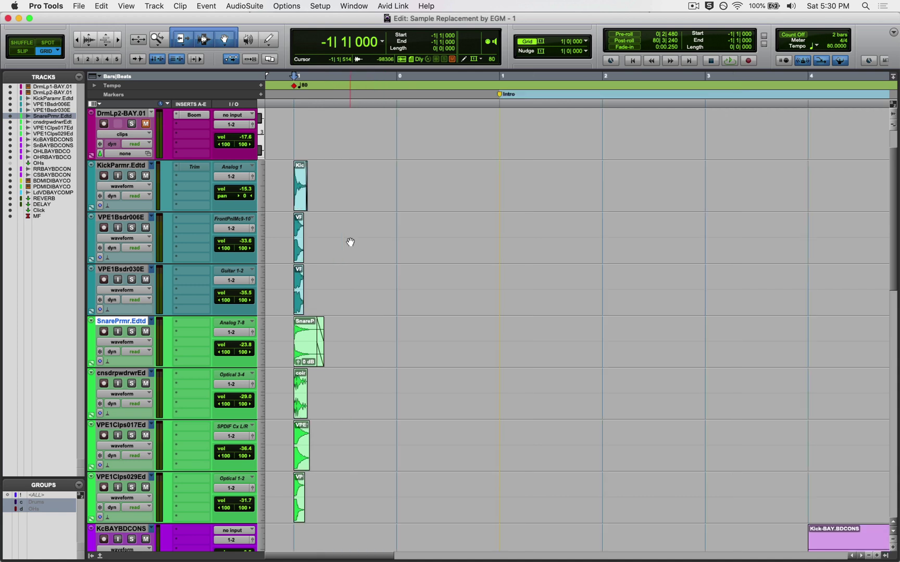
{"action": "left_click_drag", "start_coordinate": [292, 172], "coordinate": [383, 297]}
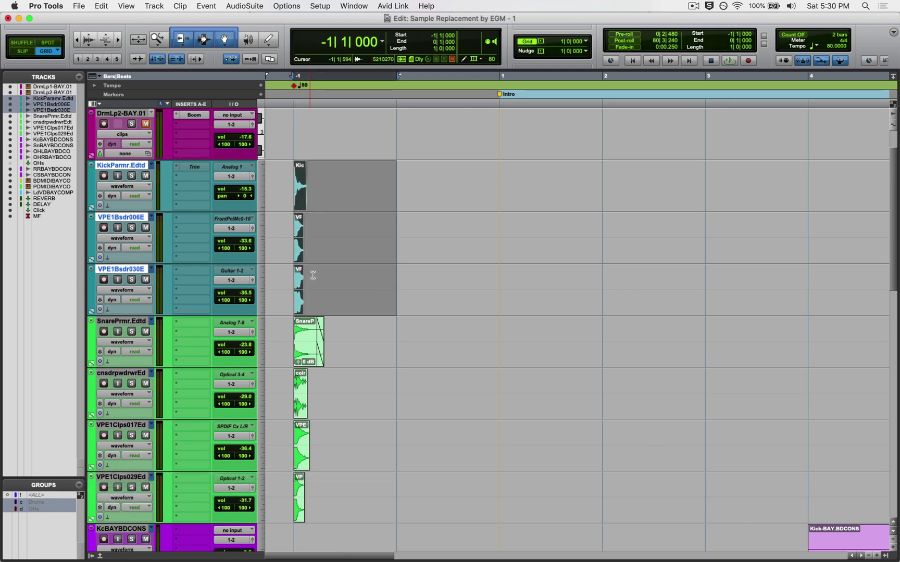
{"action": "left_click_drag", "start_coordinate": [292, 325], "coordinate": [367, 484]}
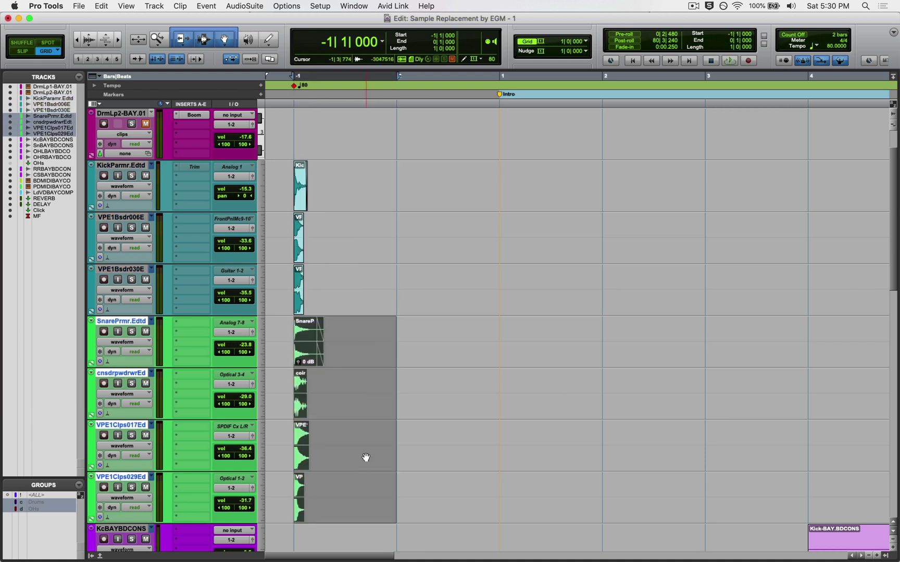
{"action": "scroll", "coordinate": [365, 458], "scroll_direction": "down", "scroll_amount": 1}
{"action": "key", "text": "super+bracketleft"}
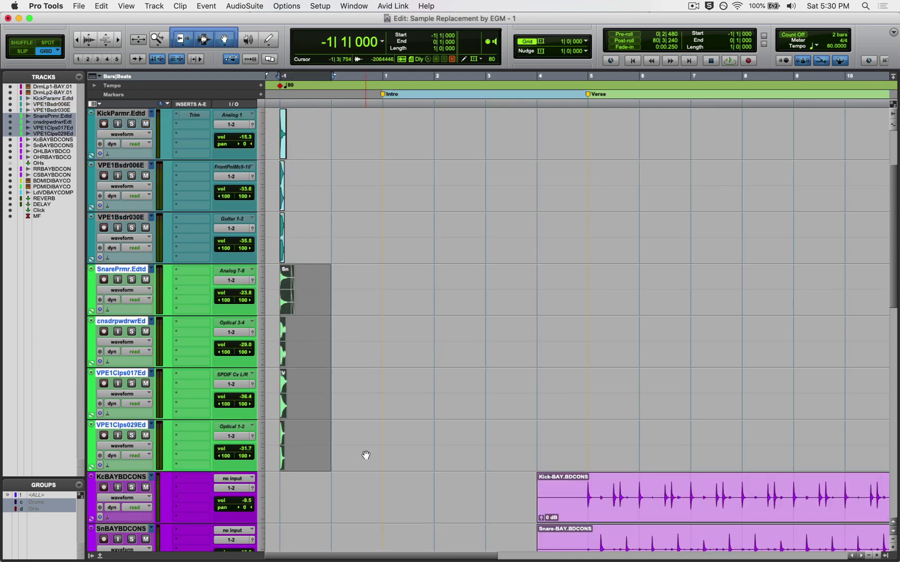
Group the KickParamore, VPE1 Bassdrum 006 and VPE1 Bassdrum 030 edited tracks as a Mix/Edit group named "Kick Samples".
{"action": "scroll", "coordinate": [588, 456], "scroll_direction": "down", "scroll_amount": 1}
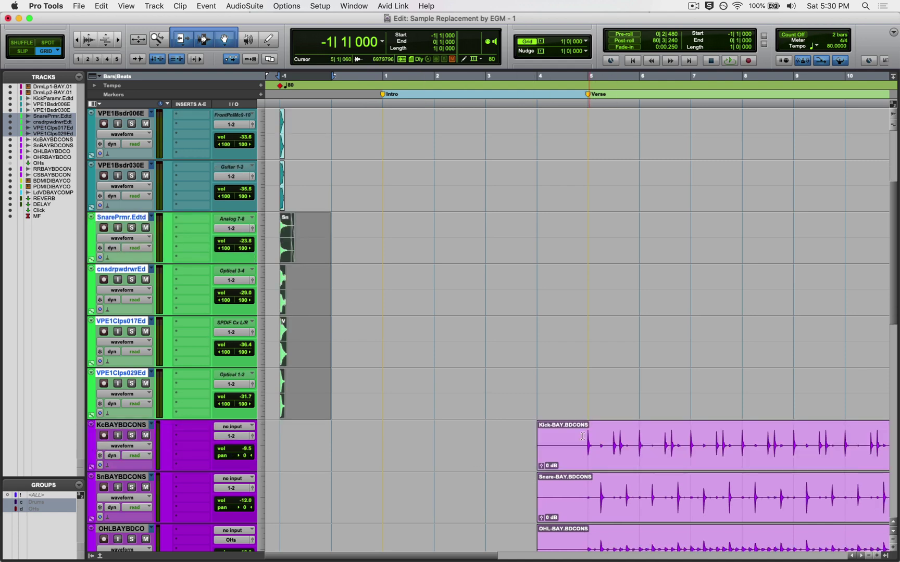
{"action": "scroll", "coordinate": [406, 305], "scroll_direction": "up", "scroll_amount": 2}
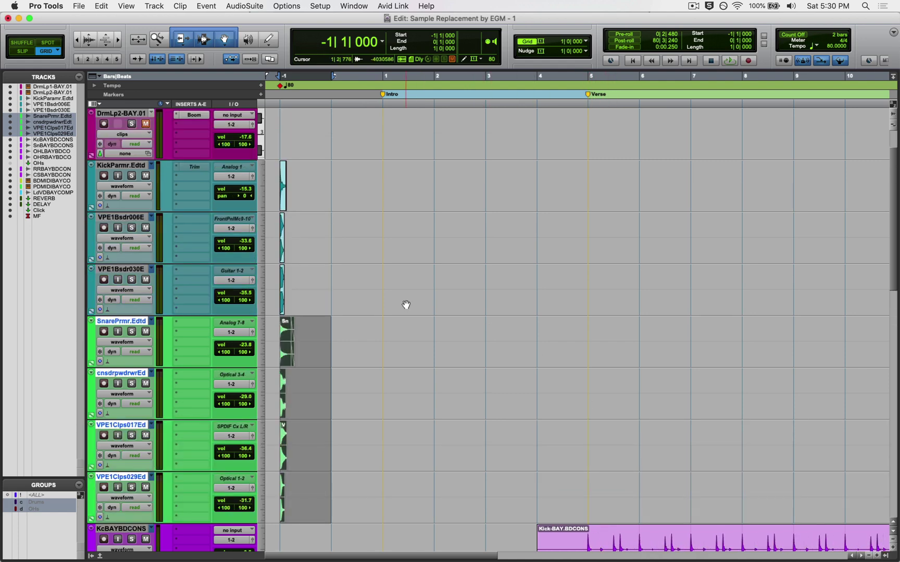
{"action": "left_click", "coordinate": [119, 167]}
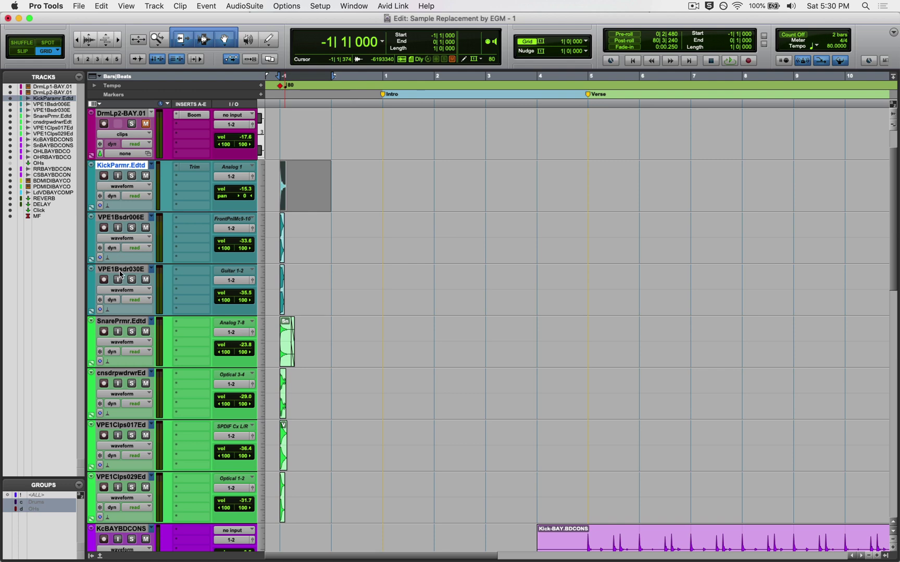
{"action": "left_click", "coordinate": [120, 270], "text": "shift"}
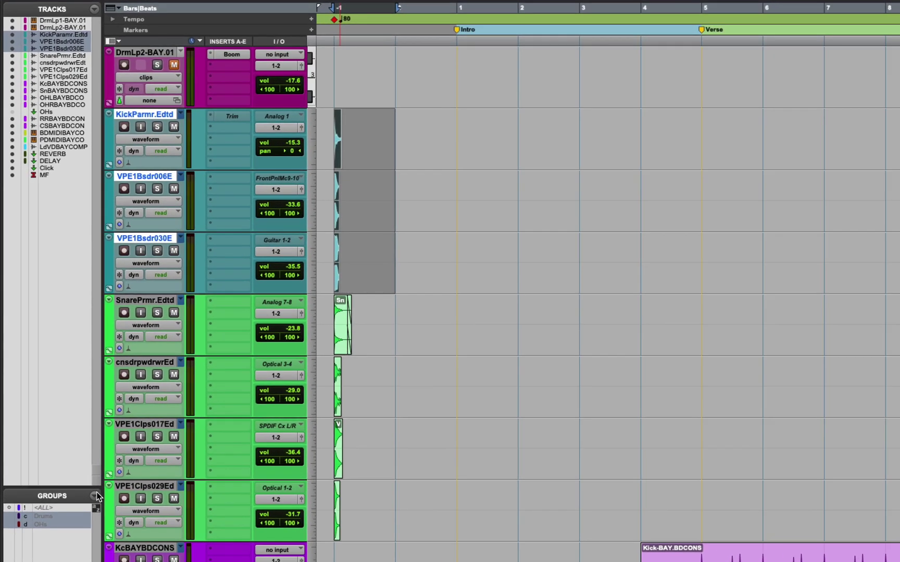
{"action": "left_click", "coordinate": [82, 487]}
{"action": "left_click", "coordinate": [134, 500]}
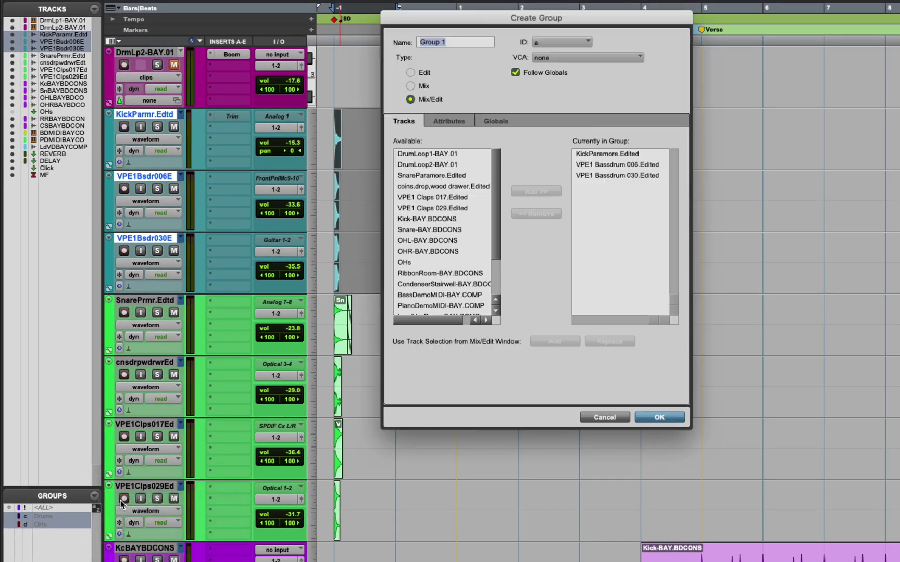
{"action": "type", "text": "Kick Samples"}
{"action": "key", "text": "super+a"}
{"action": "key", "text": "Return"}
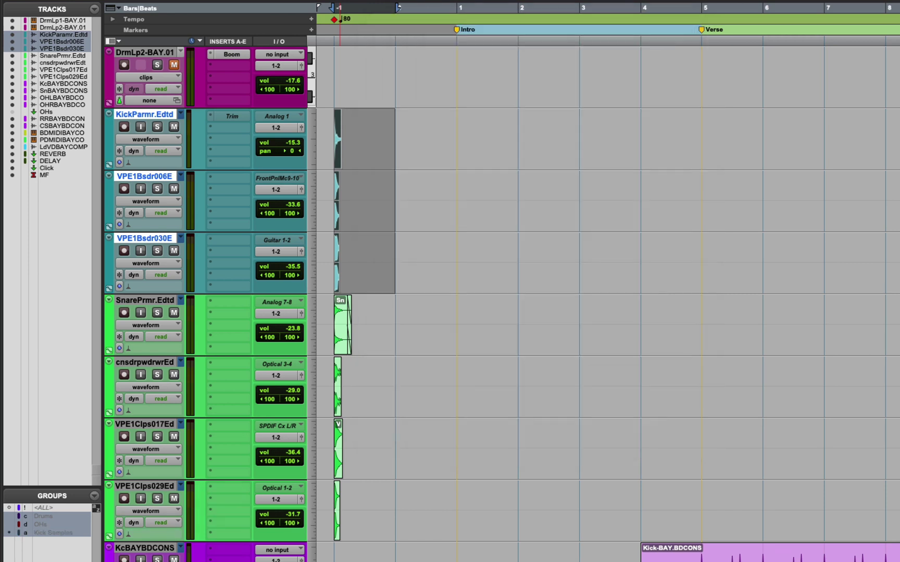
Group the four snare sample tracks, SnareParamore through VPE1 Claps 029, as "Snare Samples" and save the session.
{"action": "left_click", "coordinate": [171, 301]}
{"action": "left_click", "coordinate": [152, 486], "text": "shift"}
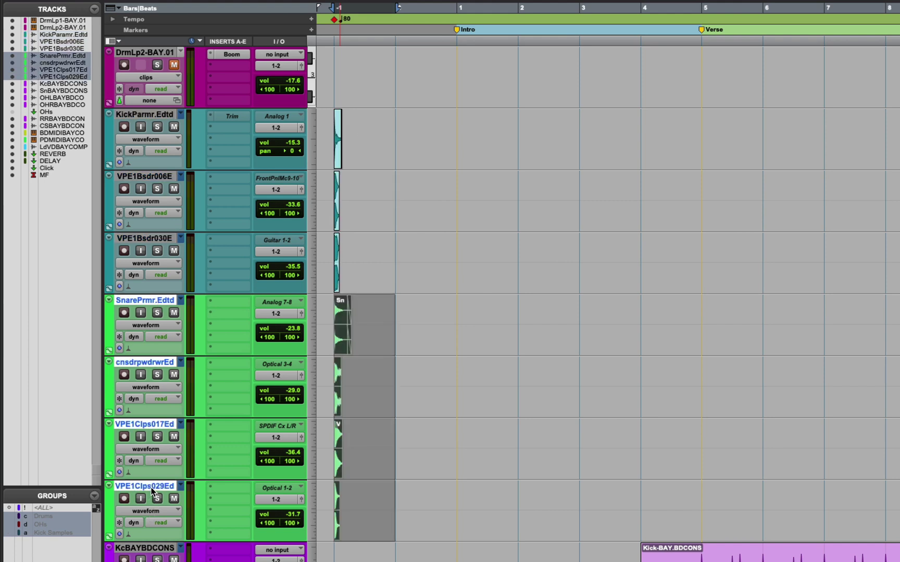
{"action": "key", "text": "super+g"}
{"action": "type", "text": "Kick Samples"}
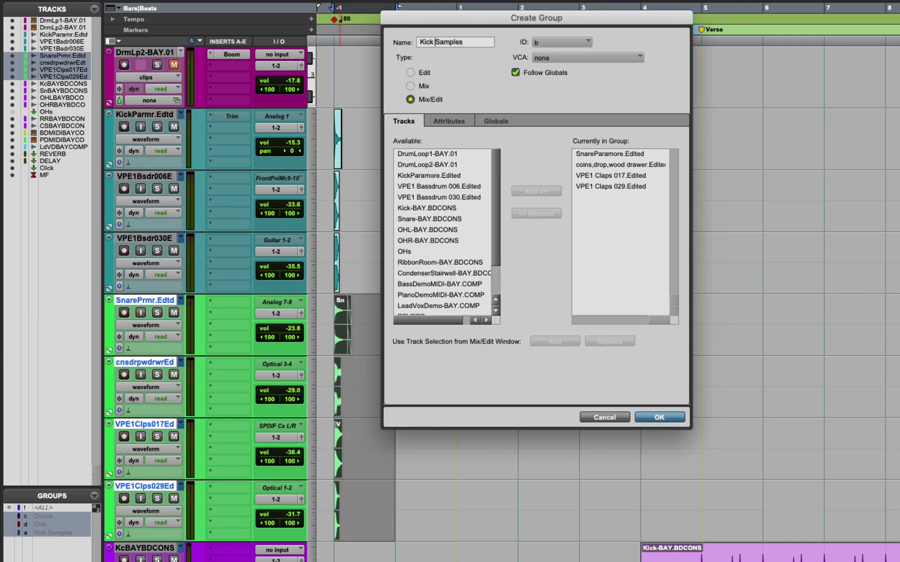
{"action": "type", "text": "Sanre"}
{"action": "key", "text": "BackSpace"}
{"action": "type", "text": "are"}
{"action": "key", "text": "Return"}
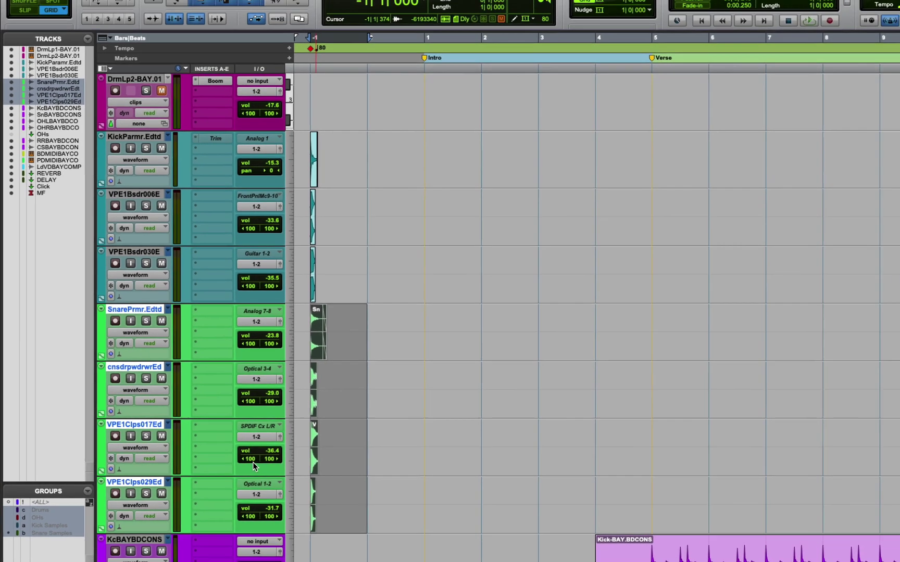
{"action": "key", "text": "super+s"}
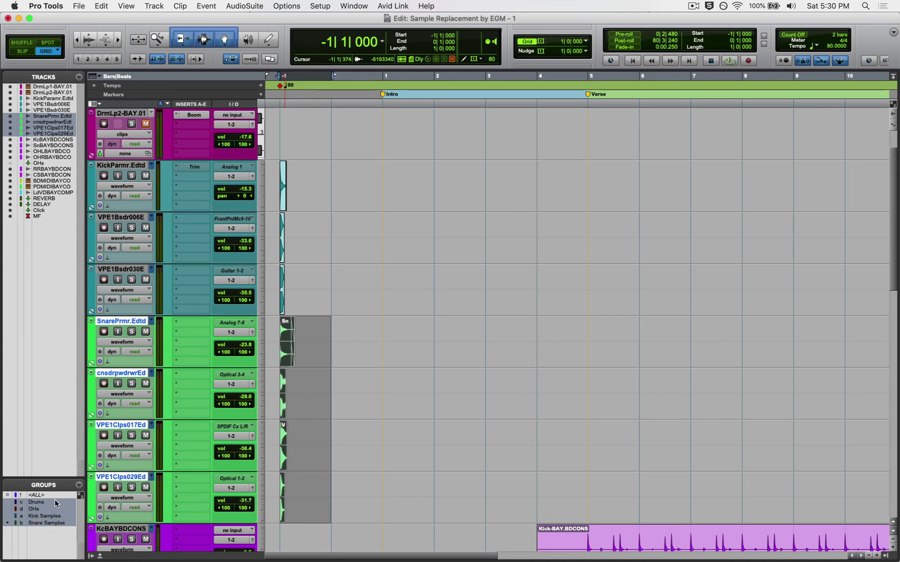
Place the edit cursor at bar 0 on the snare sample tracks and set all track heights to fit to window.
{"action": "left_click", "coordinate": [331, 345]}
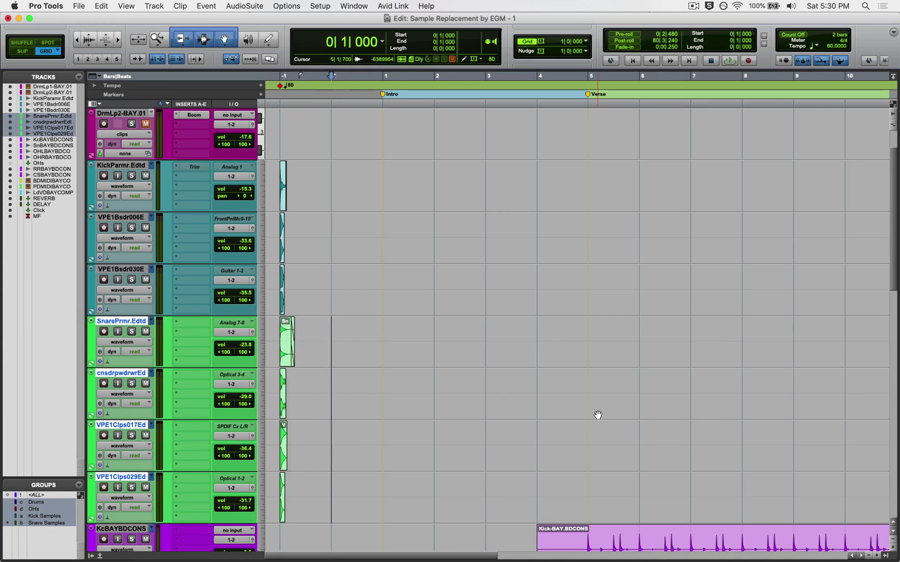
{"action": "scroll", "coordinate": [597, 415], "scroll_direction": "down", "scroll_amount": 1}
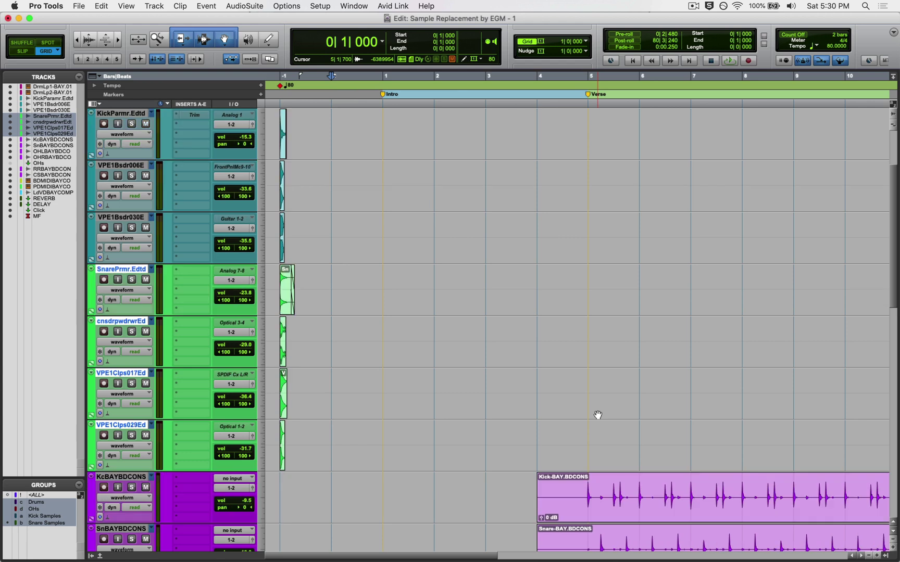
{"action": "left_click", "coordinate": [262, 191]}
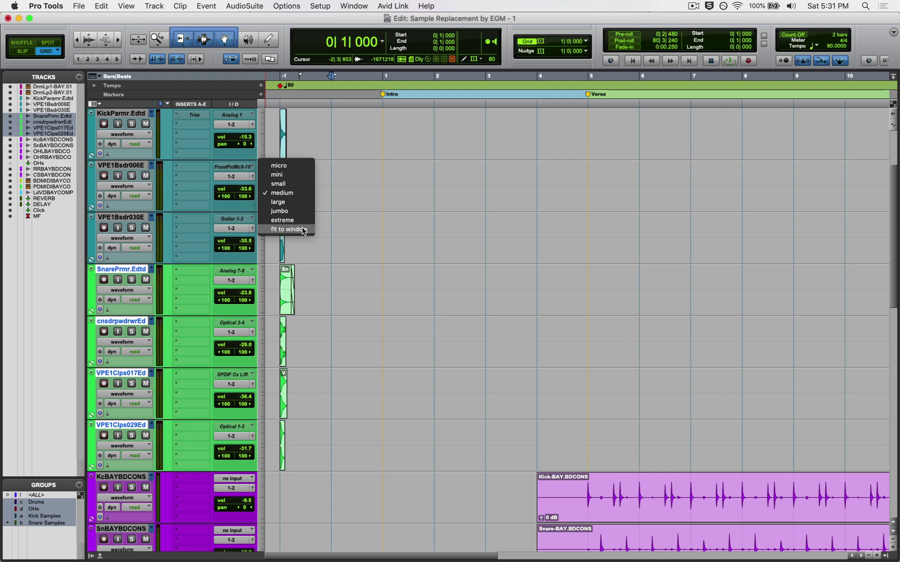
{"action": "left_click", "coordinate": [300, 229]}
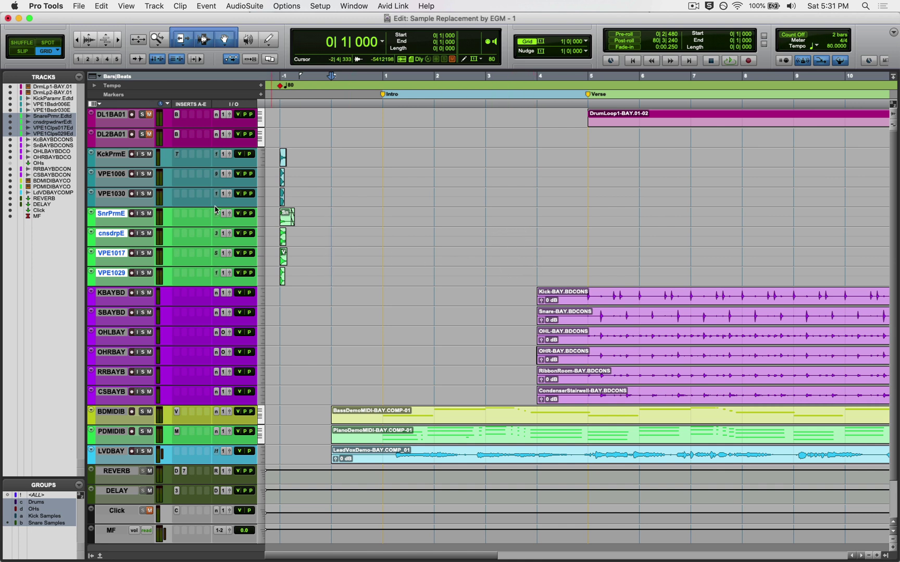
Move the recorded Kick-BAY.BDCONS track directly below the three kick sample tracks, then select the recorded snare track.
{"action": "left_click", "coordinate": [280, 153]}
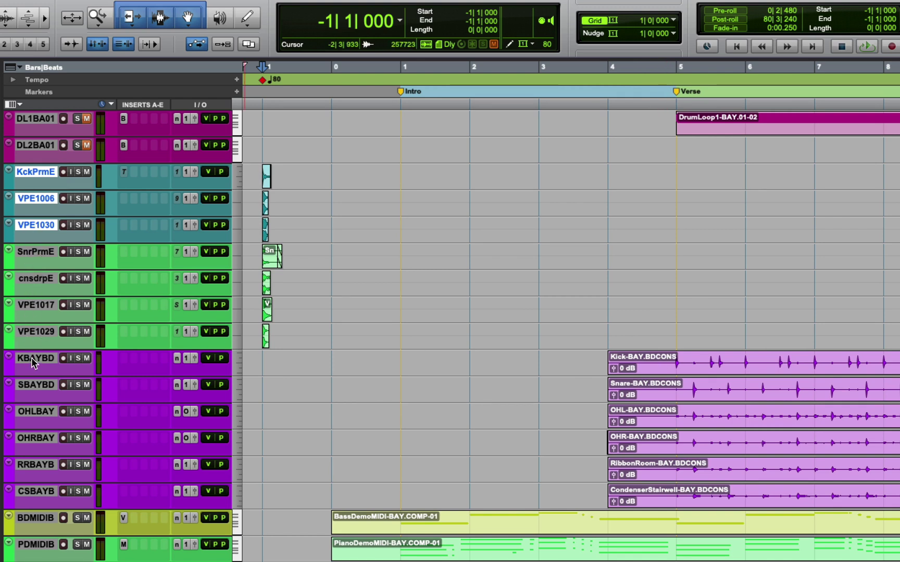
{"action": "left_click_drag", "start_coordinate": [31, 357], "coordinate": [28, 251]}
{"action": "left_click_drag", "start_coordinate": [28, 250], "coordinate": [27, 250]}
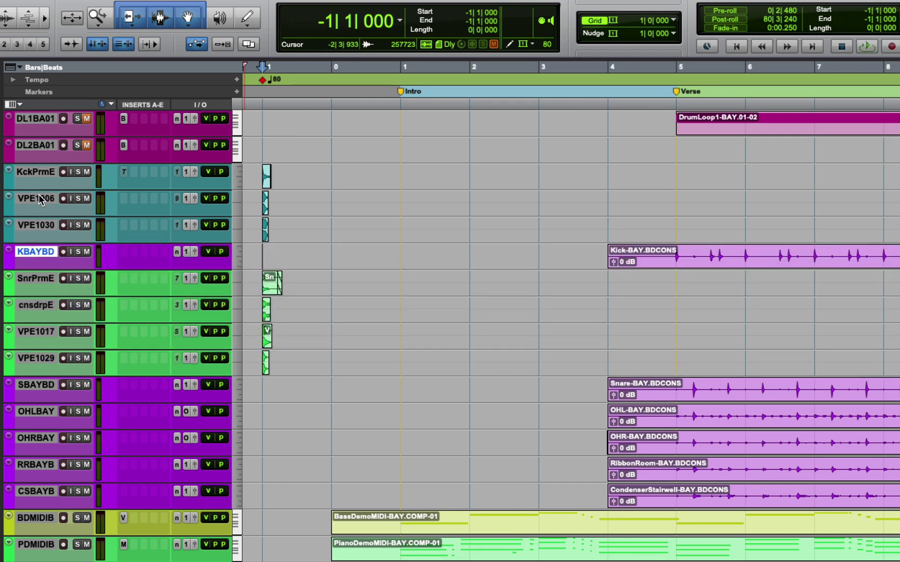
{"action": "left_click", "coordinate": [31, 385]}
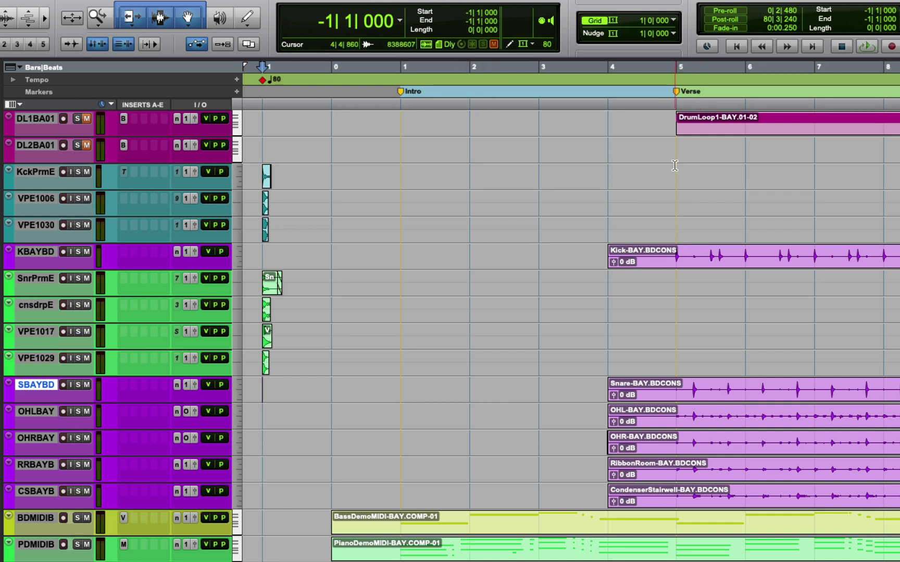
Select the KickParamore clip together with its two grouped bass drum clips at bar -1 and copy them.
{"action": "left_click", "coordinate": [265, 184]}
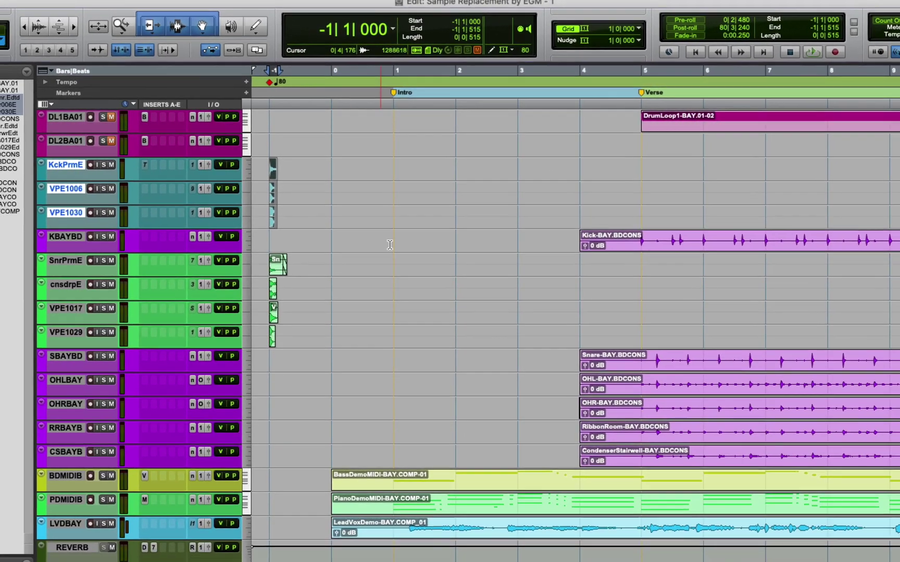
{"action": "key", "text": "e"}
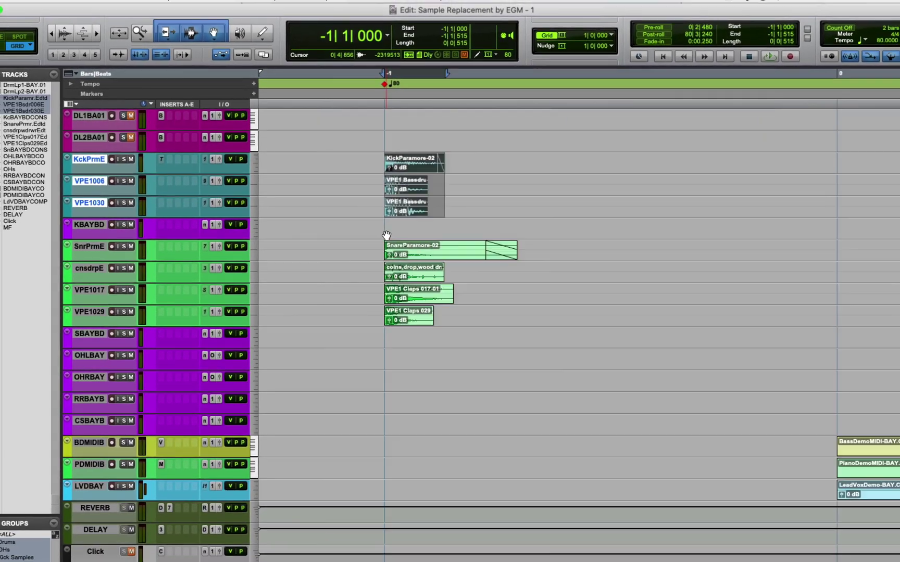
{"action": "key", "text": "super+bracketright"}
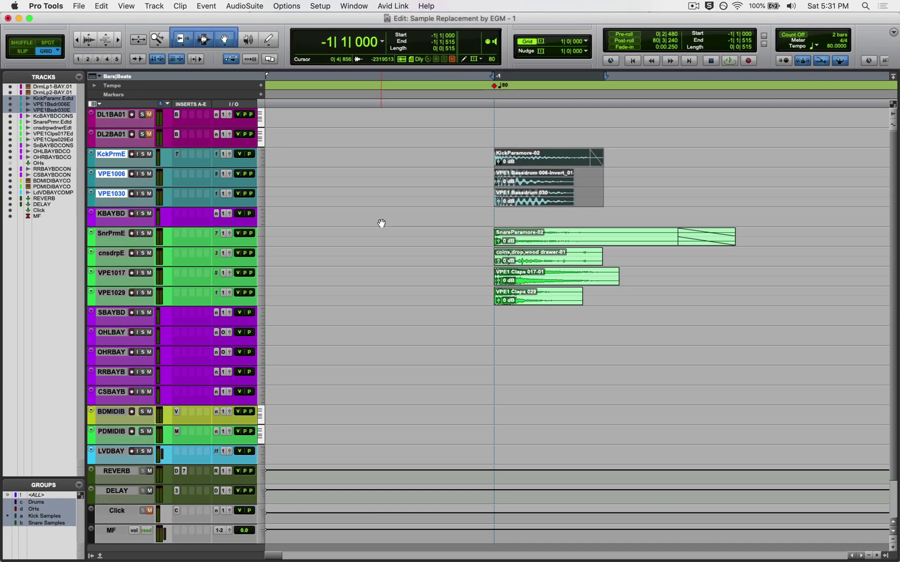
{"action": "left_click", "coordinate": [79, 6]}
{"action": "mouse_move", "coordinate": [99, 5]}
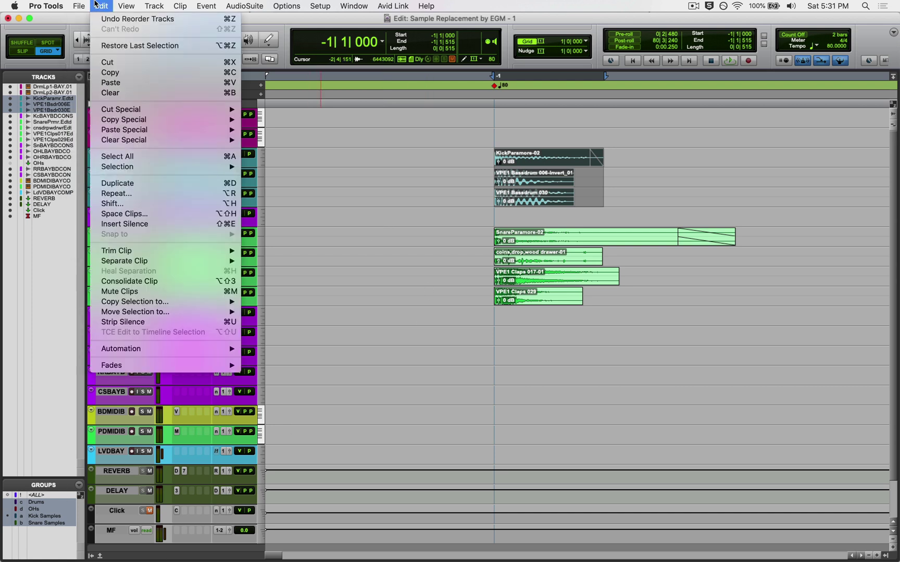
{"action": "left_click", "coordinate": [114, 72]}
{"action": "key", "text": "super+bracketleft"}
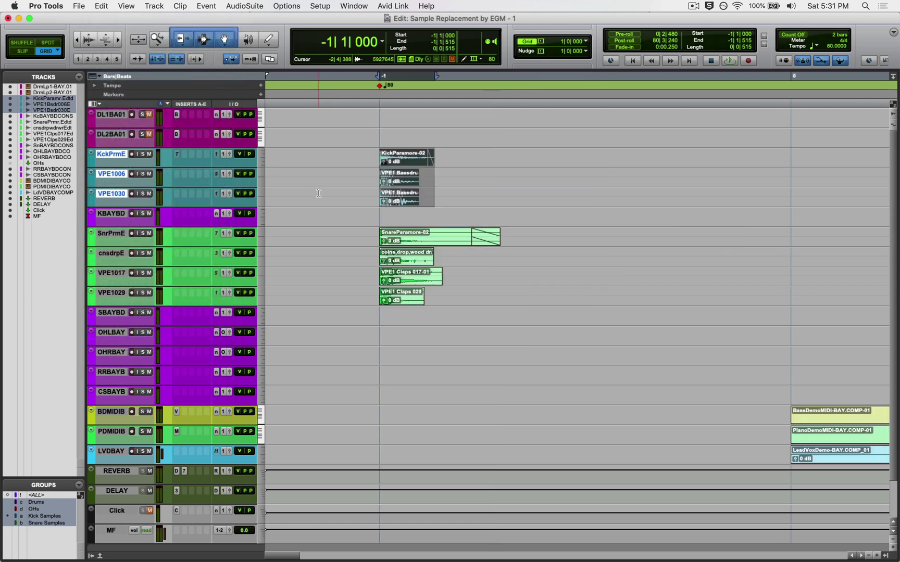
{"action": "key", "text": "super+bracketleft"}
Try pasting the copied kick sample clips at bar 0 on the grouped tracks and undo the paste.
{"action": "left_click", "coordinate": [528, 148]}
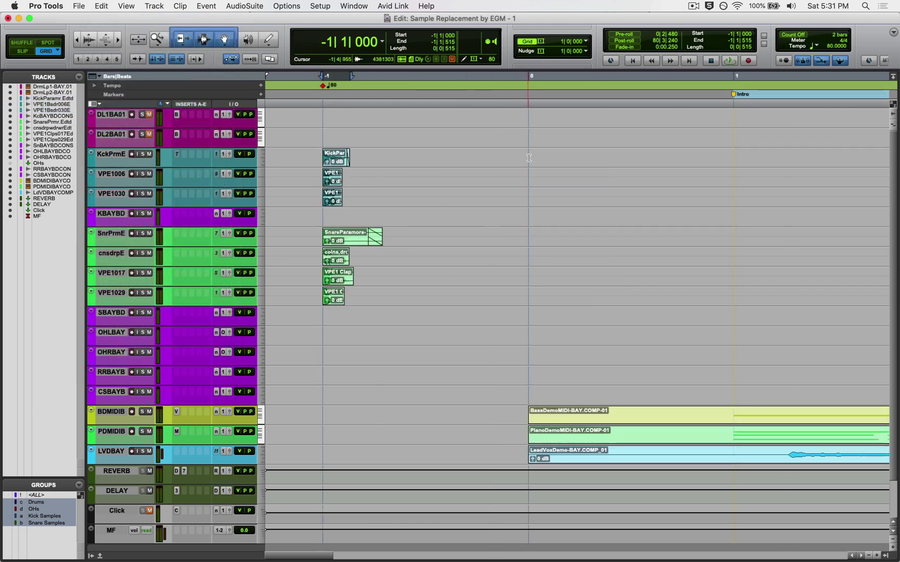
{"action": "left_click", "coordinate": [528, 158]}
{"action": "key", "text": "super+v"}
{"action": "key", "text": "super+z"}
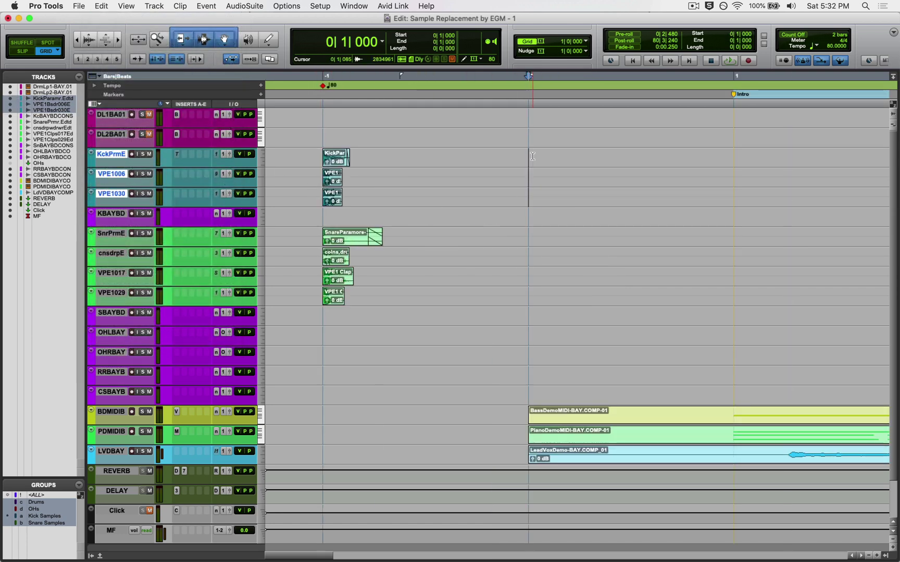
Group the recorded Kick-BAY track with the three kick sample tracks as a Mix/Edit group named "Kick + Samples".
{"action": "key", "text": "super+bracketleft"}
{"action": "key", "text": "super+bracketleft"}
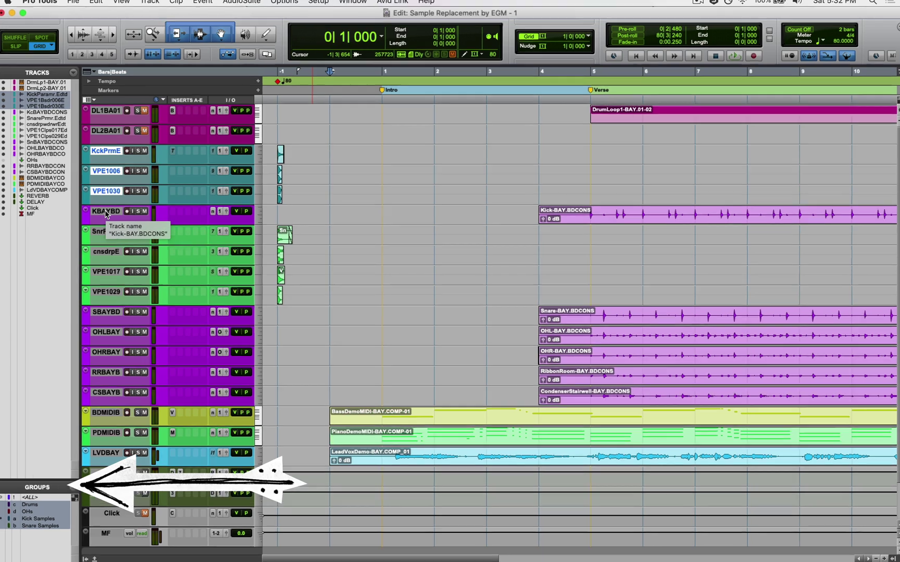
{"action": "left_click", "coordinate": [111, 214]}
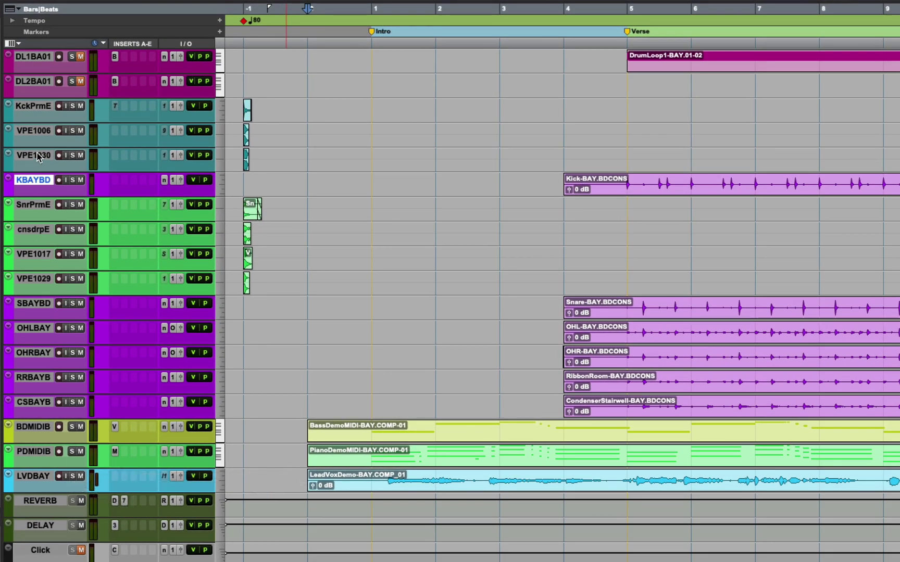
{"action": "left_click", "coordinate": [36, 156], "text": "shift"}
{"action": "left_click", "coordinate": [41, 135], "text": "shift"}
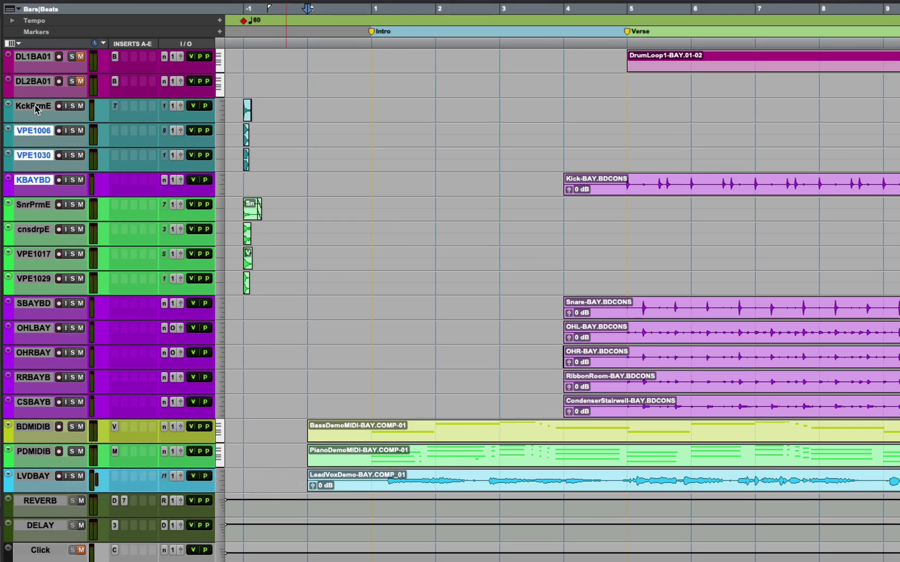
{"action": "left_click", "coordinate": [37, 109], "text": "shift"}
{"action": "left_click", "coordinate": [2, 519]}
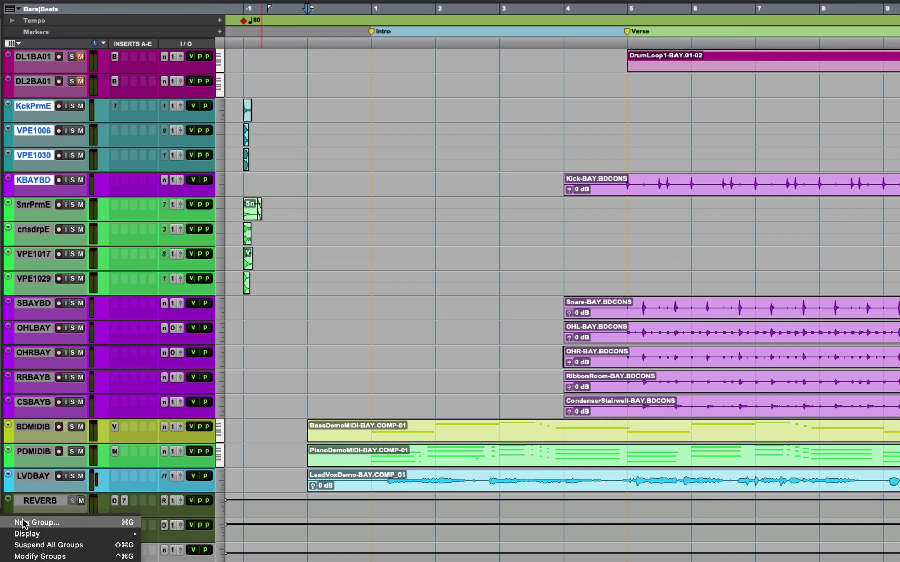
{"action": "left_click", "coordinate": [23, 523]}
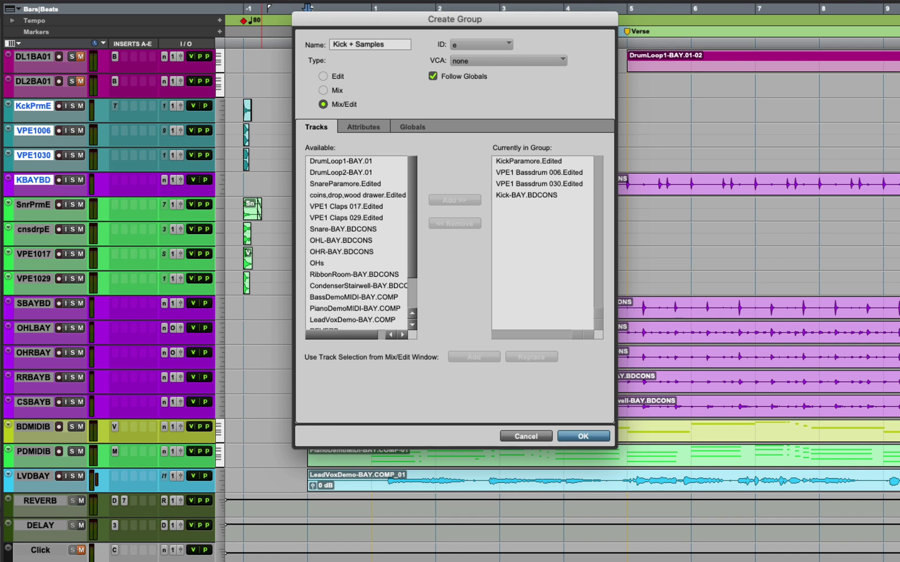
{"action": "key", "text": "Return"}
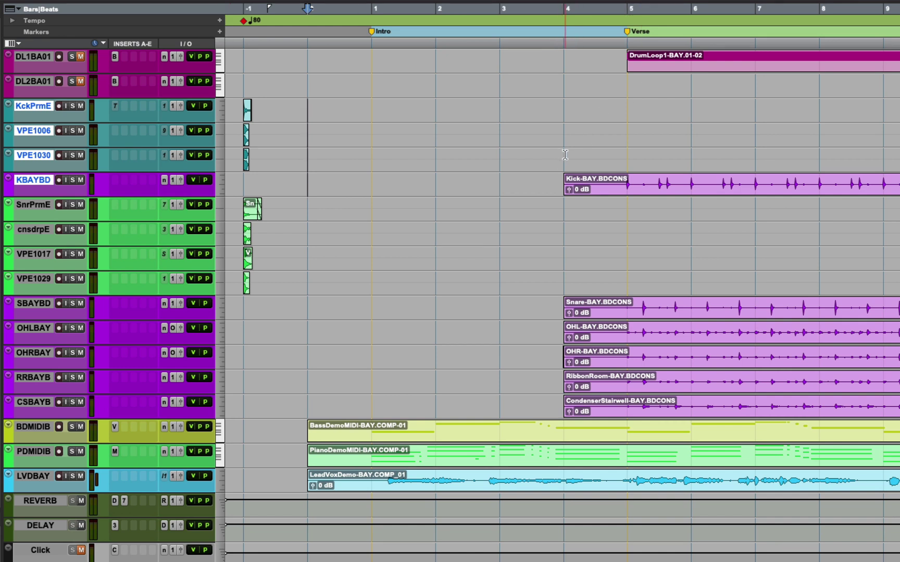
Check the linked selection of the Kick + Samples group by selecting empty bars before bar 4 across its tracks.
{"action": "left_click_drag", "start_coordinate": [563, 156], "coordinate": [765, 143]}
{"action": "left_click_drag", "start_coordinate": [598, 141], "coordinate": [523, 137]}
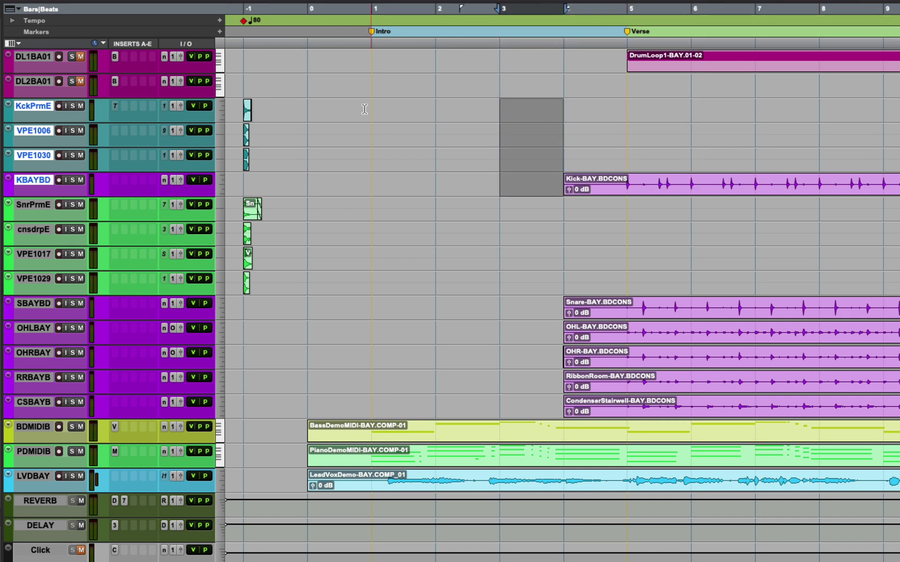
{"action": "left_click_drag", "start_coordinate": [435, 177], "coordinate": [536, 172]}
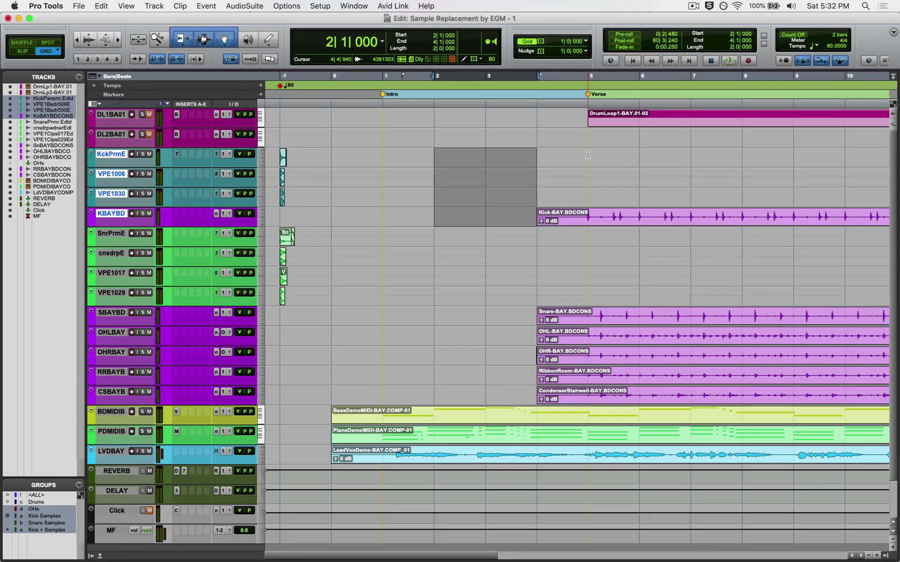
Place the edit cursor at 5|1|000 across the Kick + Samples tracks and set all track heights to medium.
{"action": "left_click", "coordinate": [587, 154]}
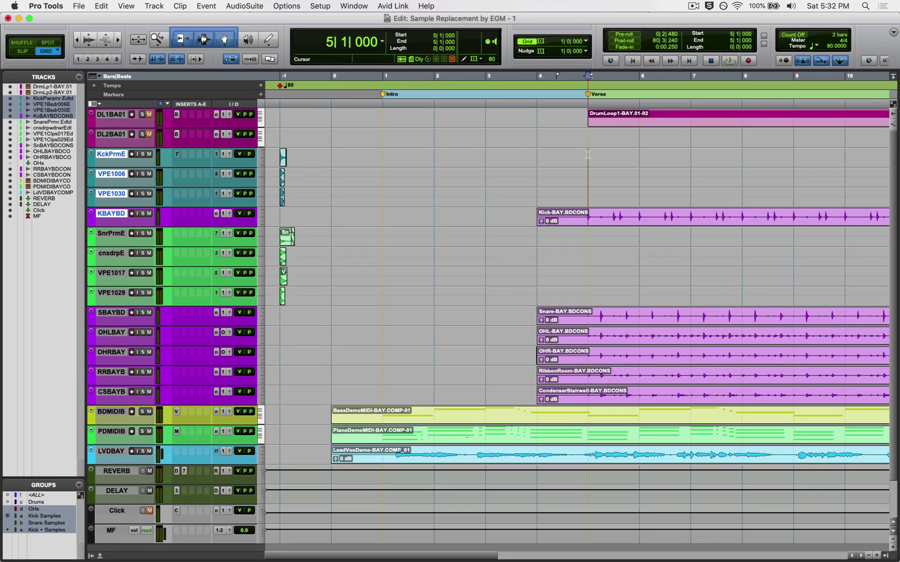
{"action": "key", "text": "super+bracketright"}
{"action": "key", "text": "super+bracketright"}
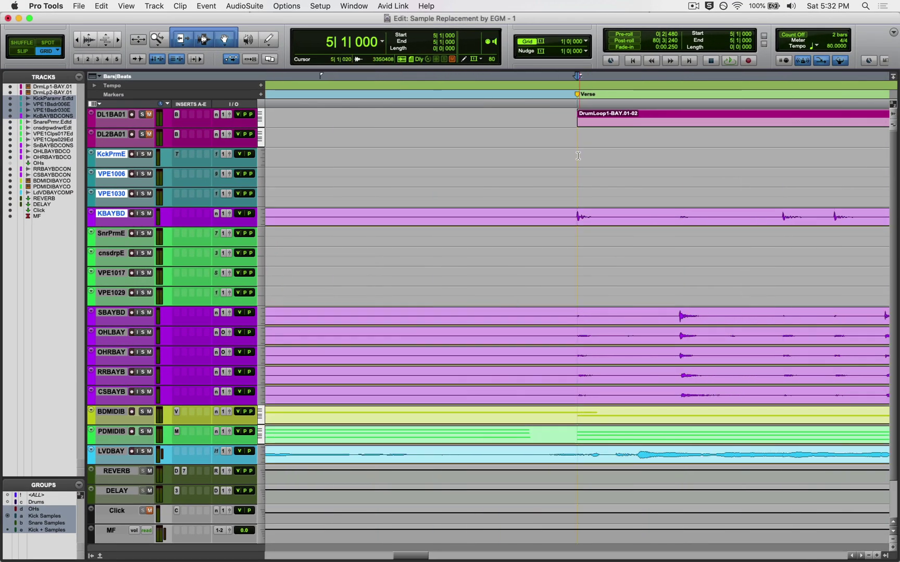
{"action": "left_click", "coordinate": [262, 179]}
{"action": "left_click", "coordinate": [269, 200], "text": "alt"}
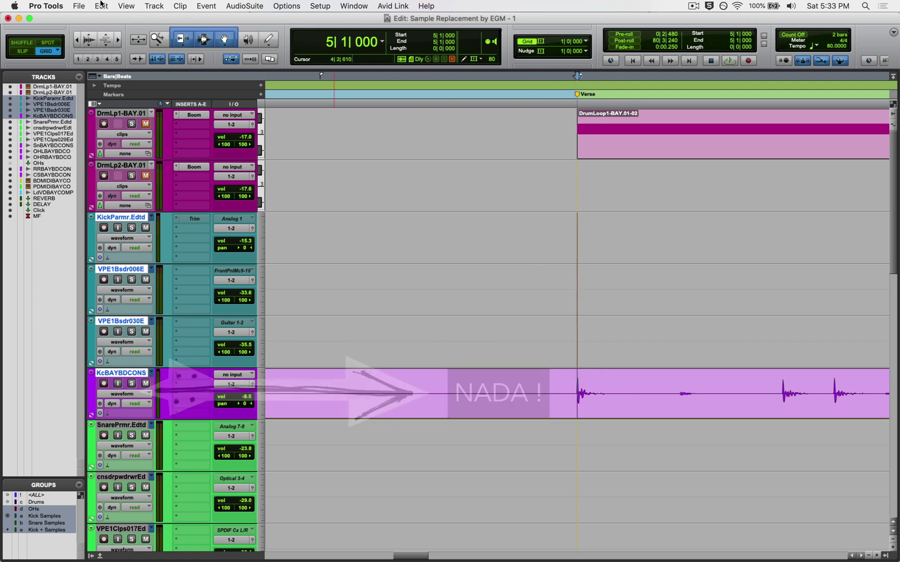
Paste the copied kick sample clips onto the grouped kick tracks at 5|1|000.
{"action": "left_click", "coordinate": [92, 5]}
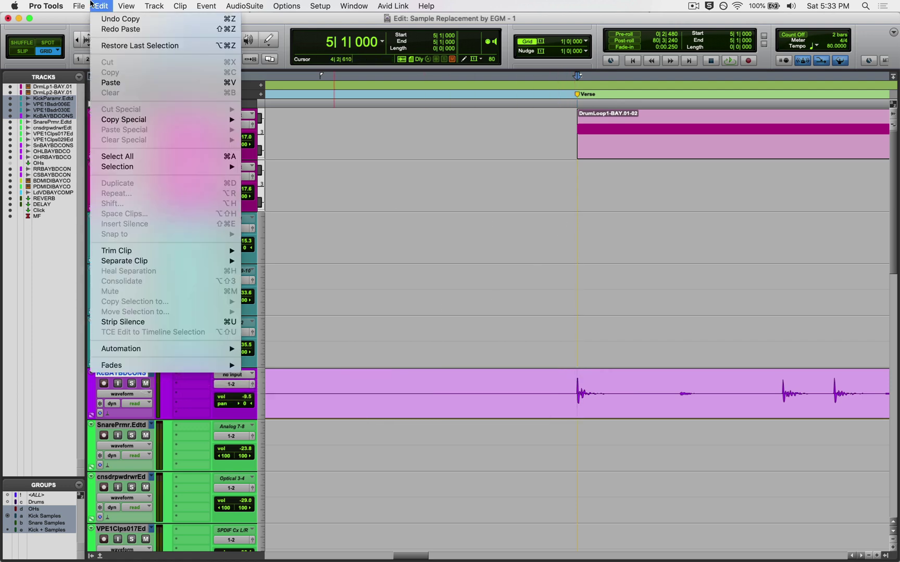
{"action": "left_click", "coordinate": [103, 83]}
{"action": "left_click", "coordinate": [567, 399]}
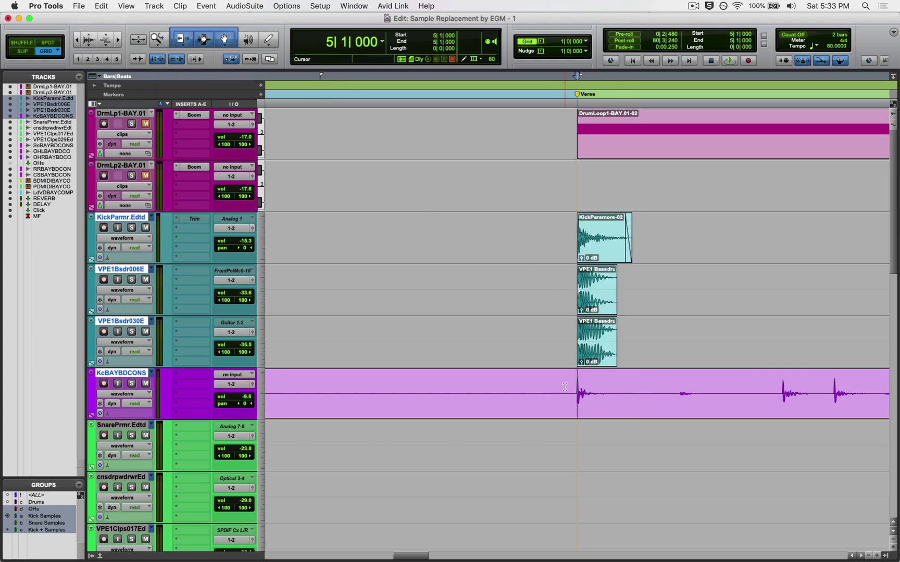
Set the grid value to 1/8 note.
{"action": "key", "text": "super+bracketleft"}
{"action": "key", "text": "super+bracketleft"}
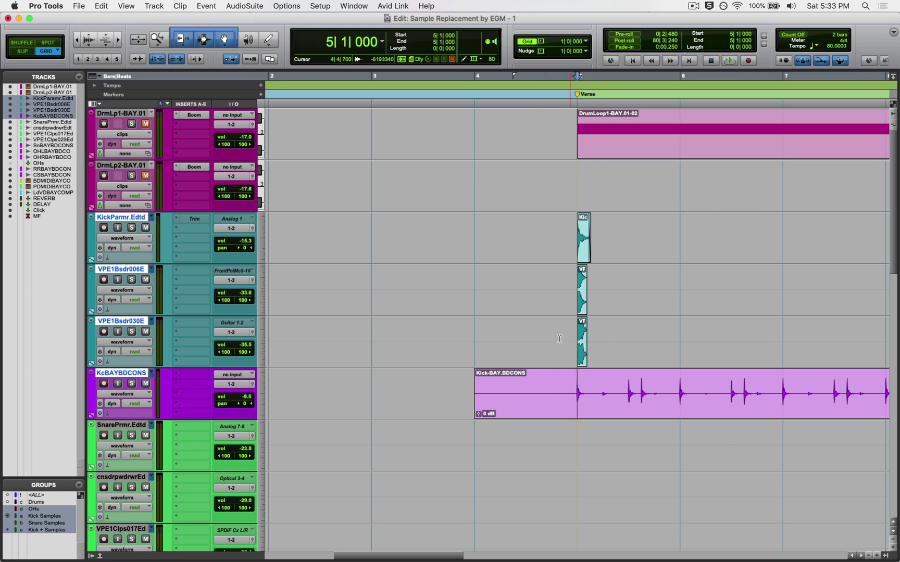
{"action": "left_click", "coordinate": [587, 44]}
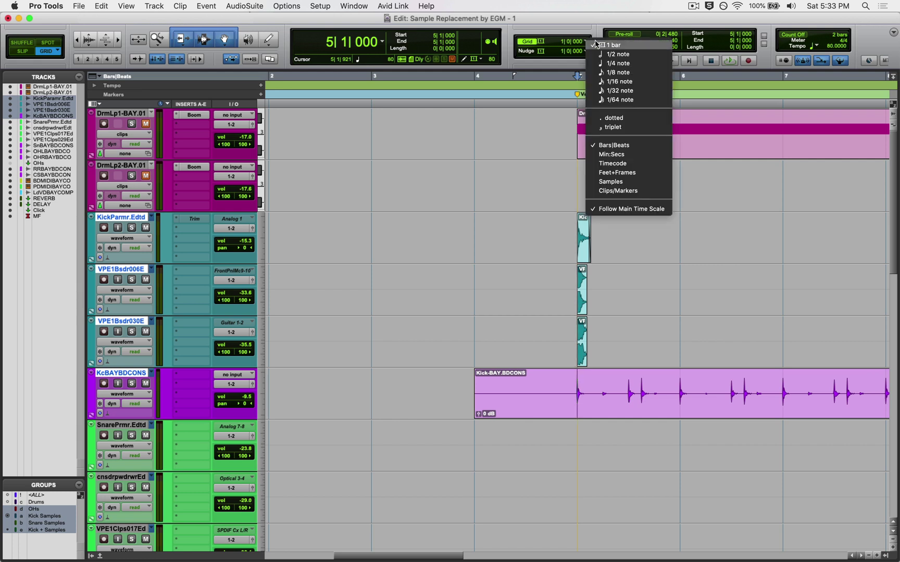
{"action": "left_click", "coordinate": [603, 73]}
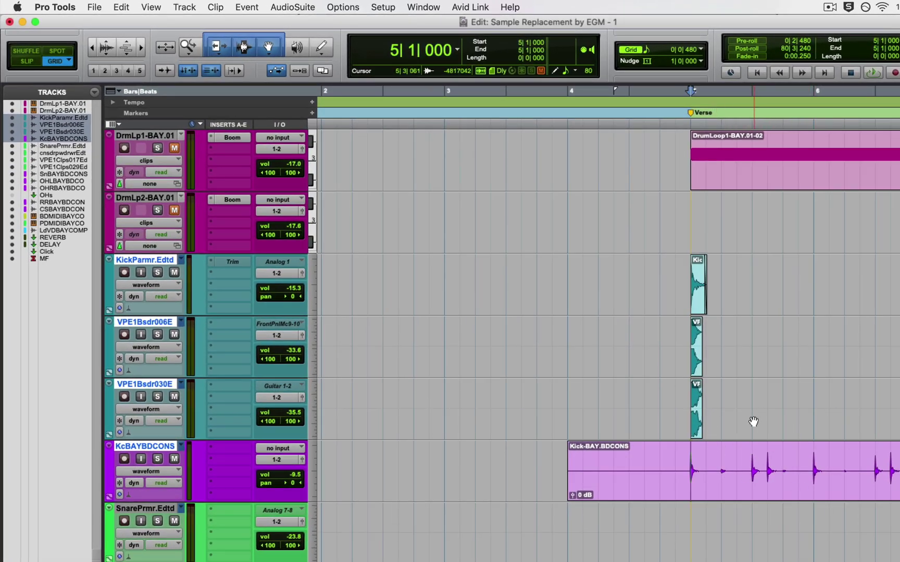
Paste the kick sample clips under the recorded kick hits at 5|3|000 and 5|3|480.
{"action": "left_click", "coordinate": [750, 394]}
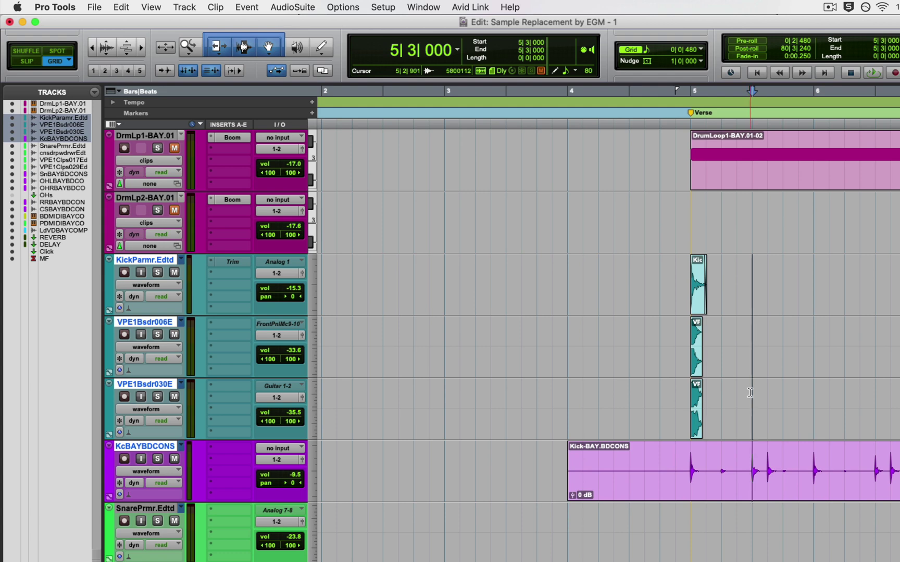
{"action": "left_click", "coordinate": [121, 7]}
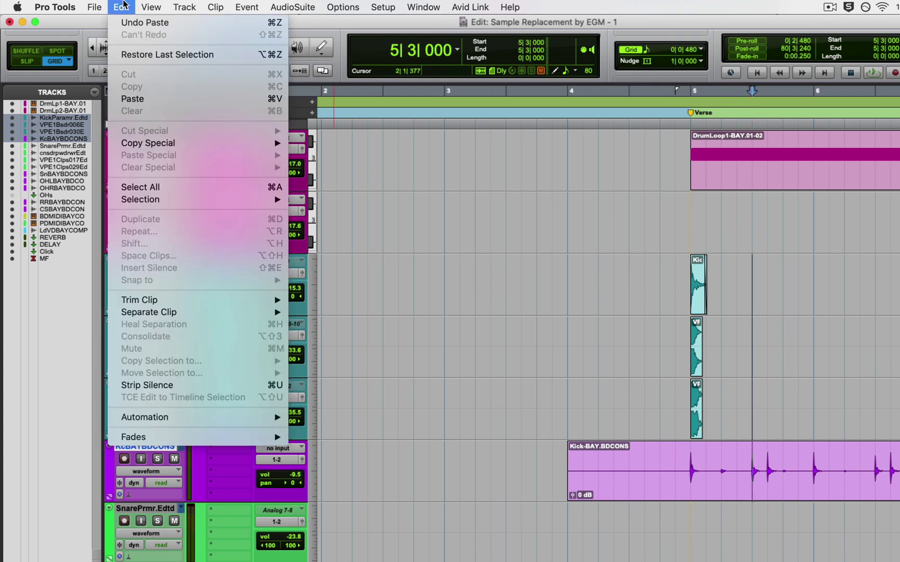
{"action": "left_click", "coordinate": [131, 98]}
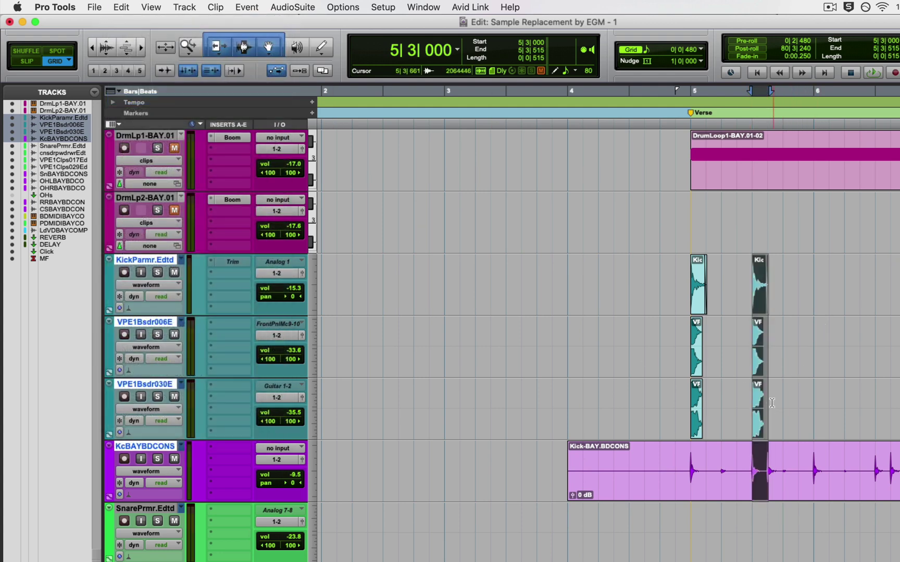
{"action": "left_click", "coordinate": [123, 7]}
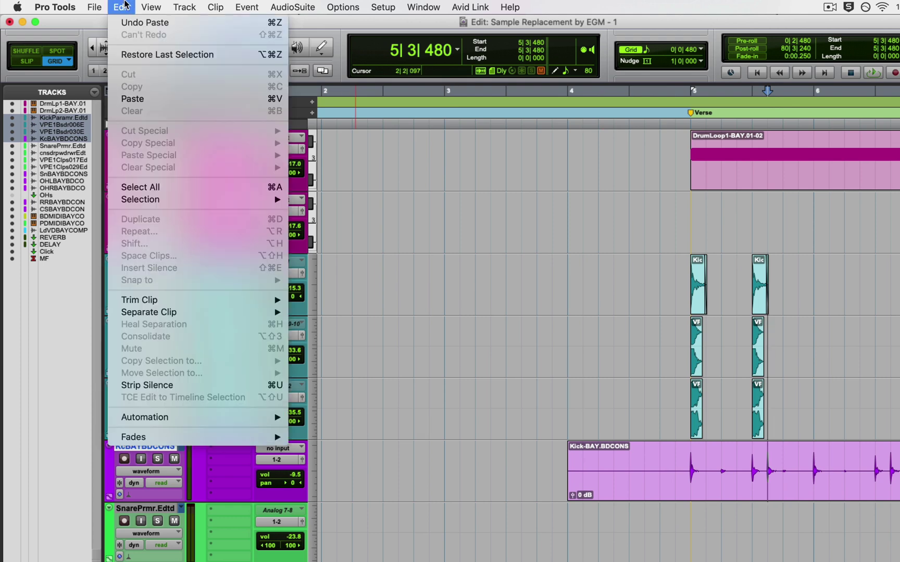
{"action": "left_click", "coordinate": [132, 99]}
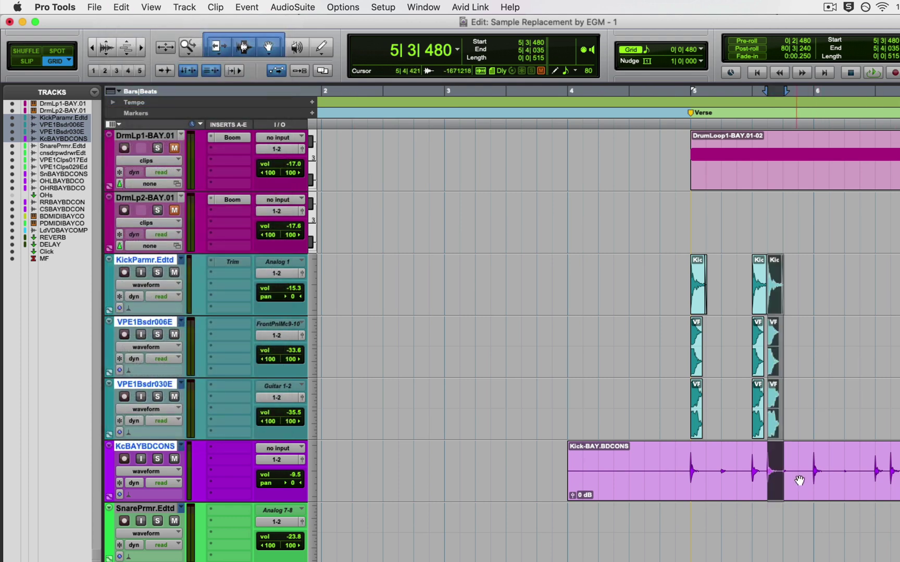
Place the edit cursor on the recorded kick hit at 6|1|000.
{"action": "left_click", "coordinate": [814, 462]}
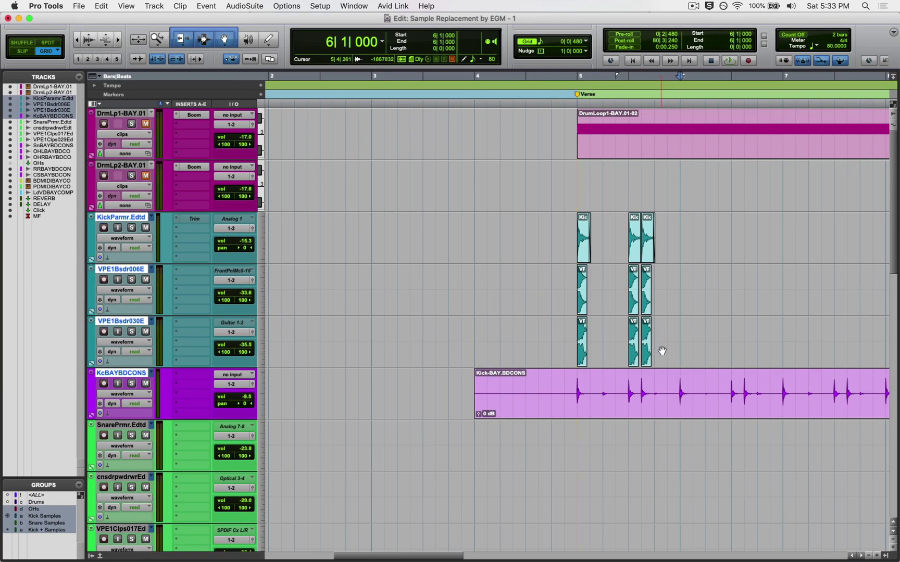
{"action": "key", "text": "super+bracketright"}
{"action": "key", "text": "super+bracketright"}
{"action": "key", "text": "super+bracketleft"}
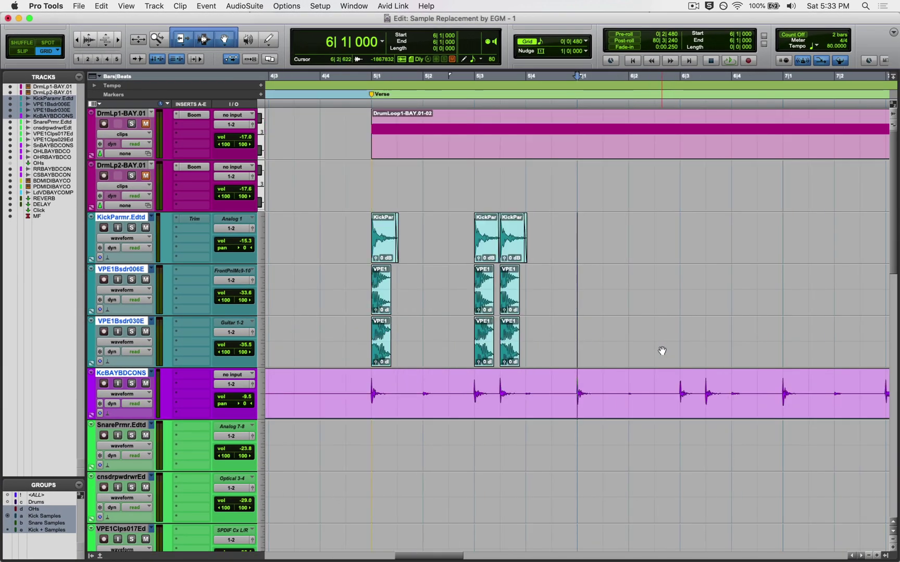
{"action": "left_click_drag", "start_coordinate": [441, 557], "coordinate": [456, 558]}
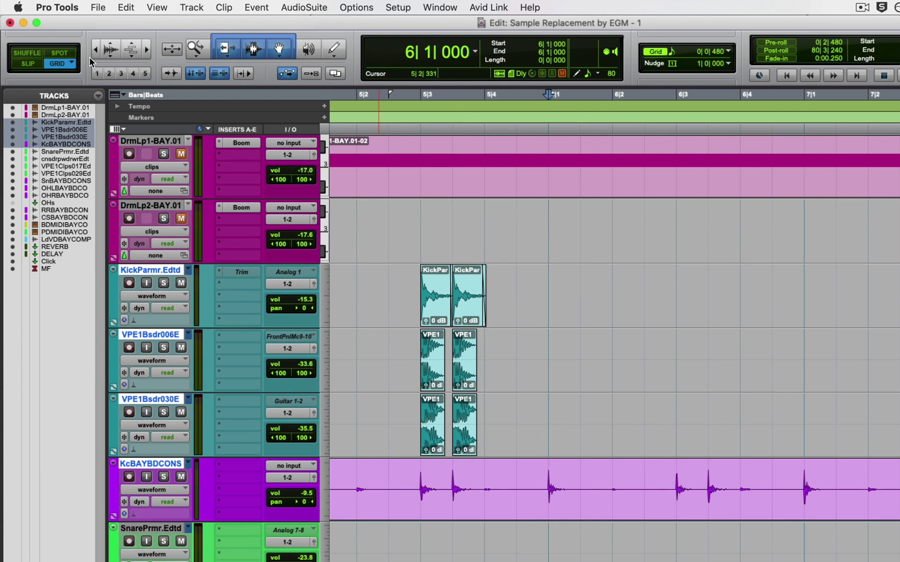
Change the edit mode to Slip and enable Tab to Transient.
{"action": "left_click", "coordinate": [28, 64]}
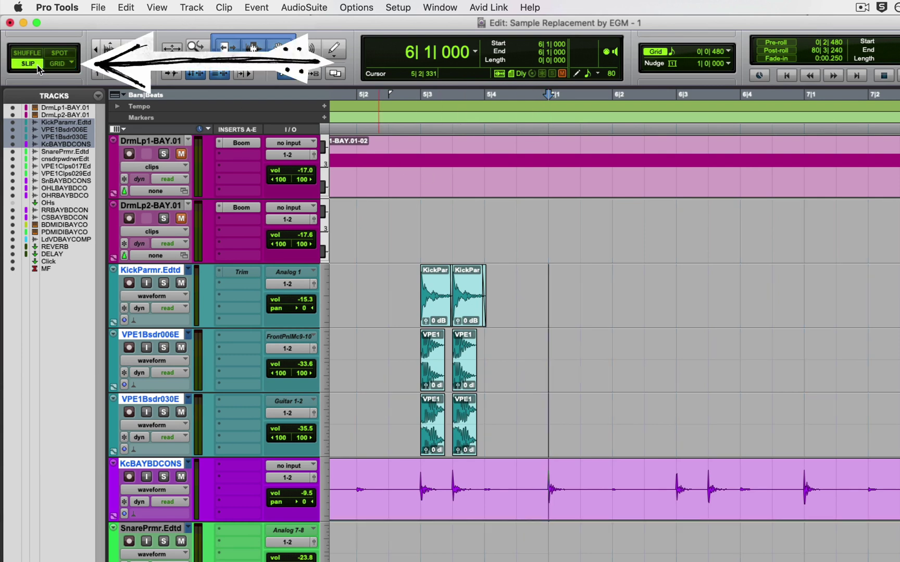
{"action": "left_click", "coordinate": [177, 73]}
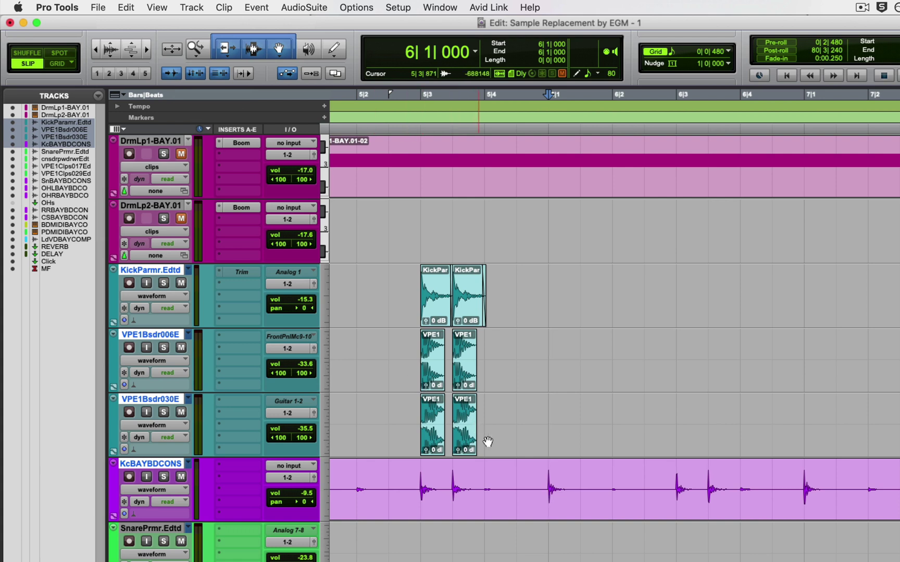
Step the edit cursor from just before bar 6 through the transients of the recorded kick track up to 6|4|004.
{"action": "left_click", "coordinate": [516, 464]}
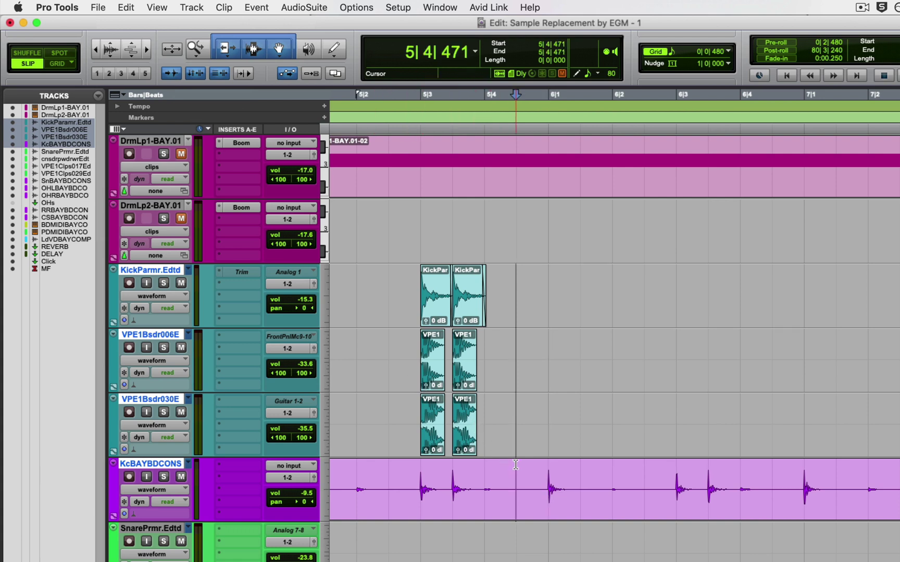
{"action": "key", "text": "Tab"}
{"action": "key", "text": "Tab"}
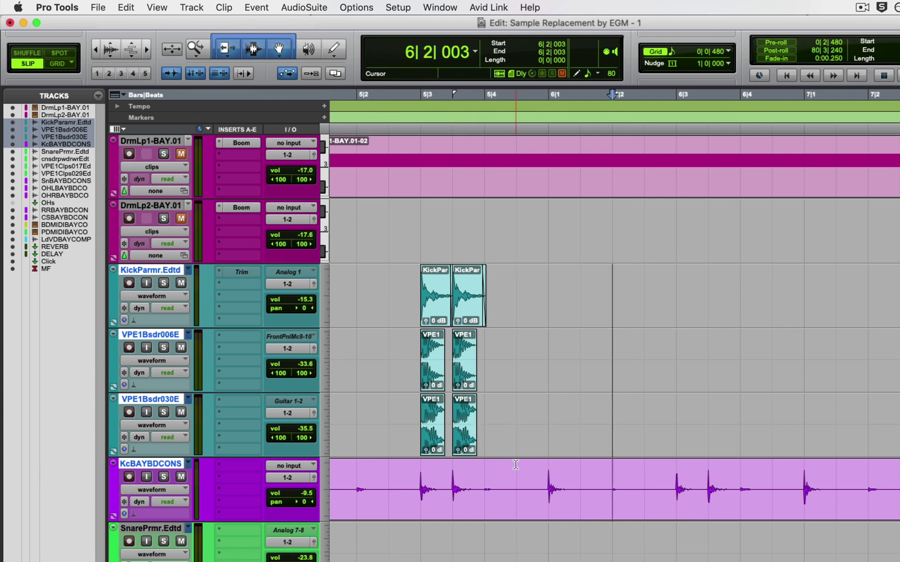
{"action": "key", "text": "Tab"}
{"action": "key", "text": "Tab"}
{"action": "key", "text": "Tab"}
{"action": "key", "text": "Tab"}
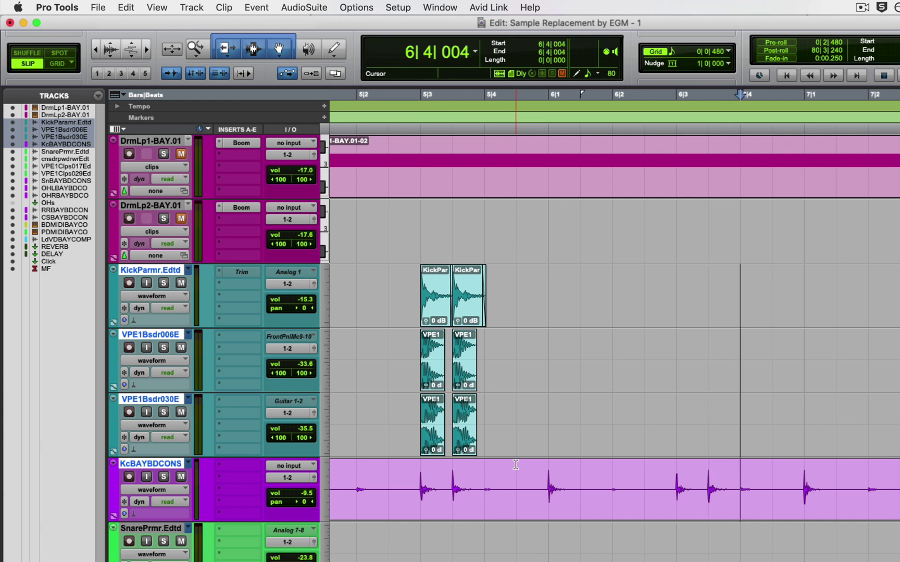
Return the edit cursor to before bar 6 and advance it to the kick transient at 6|1|000, inspecting the alignment up close.
{"action": "left_click", "coordinate": [517, 461]}
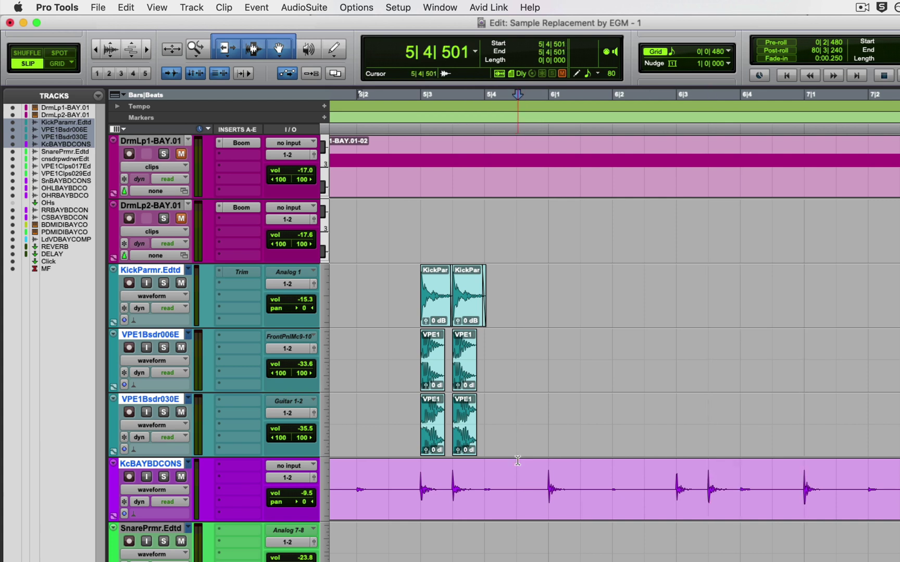
{"action": "key", "text": "Tab"}
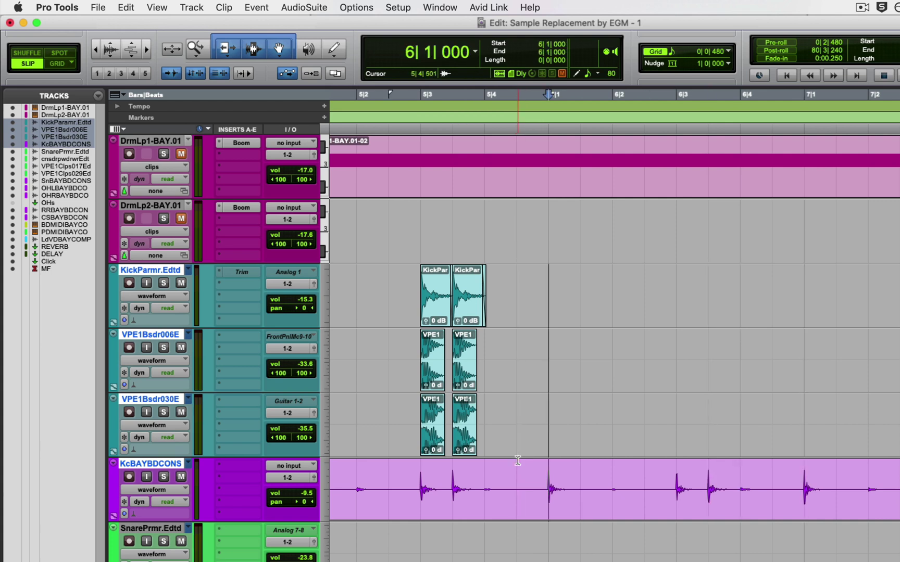
{"action": "key", "text": "t"}
{"action": "key", "text": "t"}
{"action": "key", "text": "t"}
{"action": "key", "text": "t"}
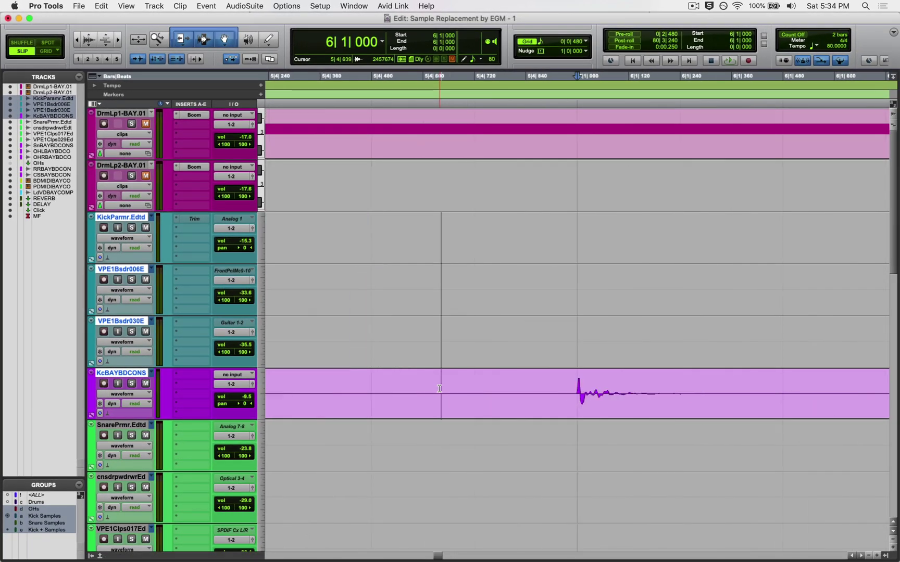
{"action": "key", "text": "r"}
{"action": "key", "text": "r"}
{"action": "key", "text": "r"}
{"action": "key", "text": "r"}
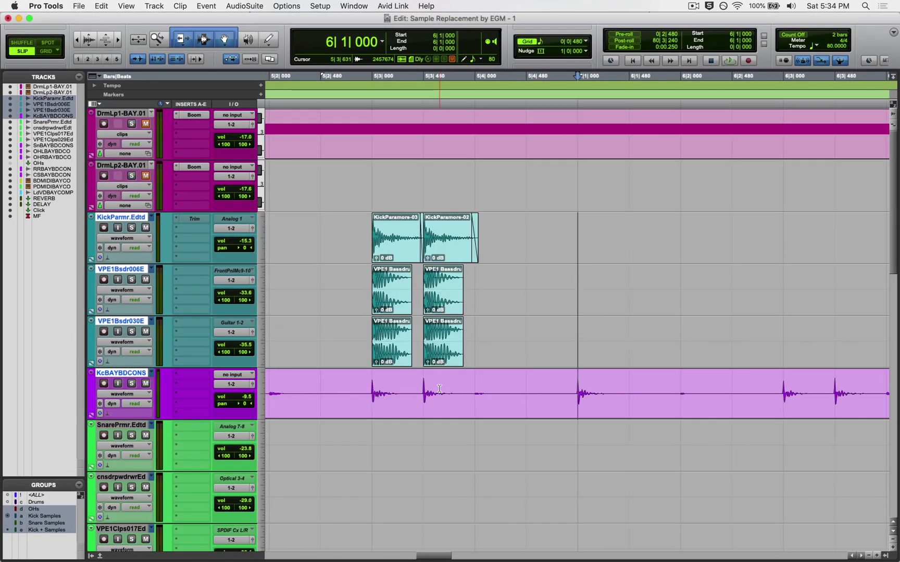
Paste the kick sample clips at the recorded kick transients at 6|1|000 and 6|3|000.
{"action": "key", "text": "shift+Tab"}
{"action": "key", "text": "Tab"}
{"action": "key", "text": "Tab"}
{"action": "key", "text": "Tab"}
{"action": "key", "text": "Tab"}
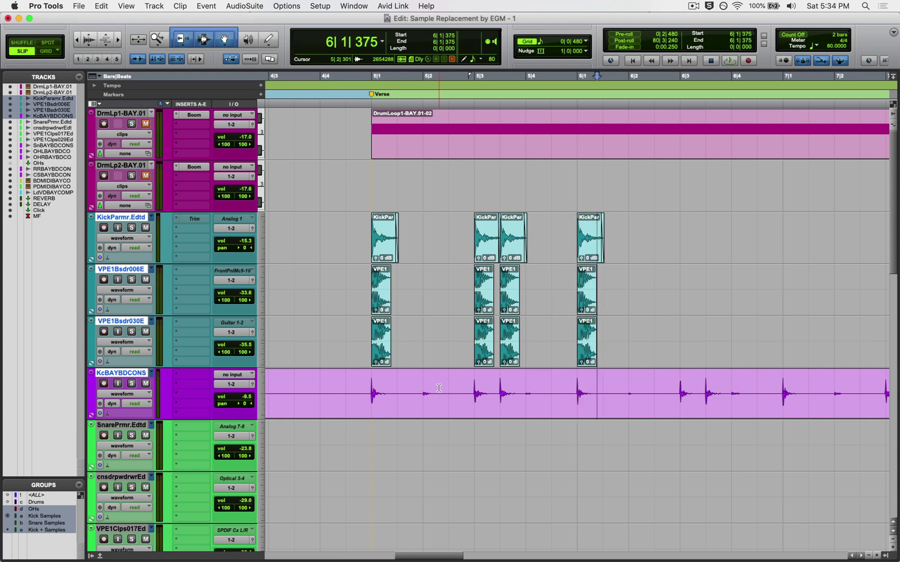
{"action": "key", "text": "super+v"}
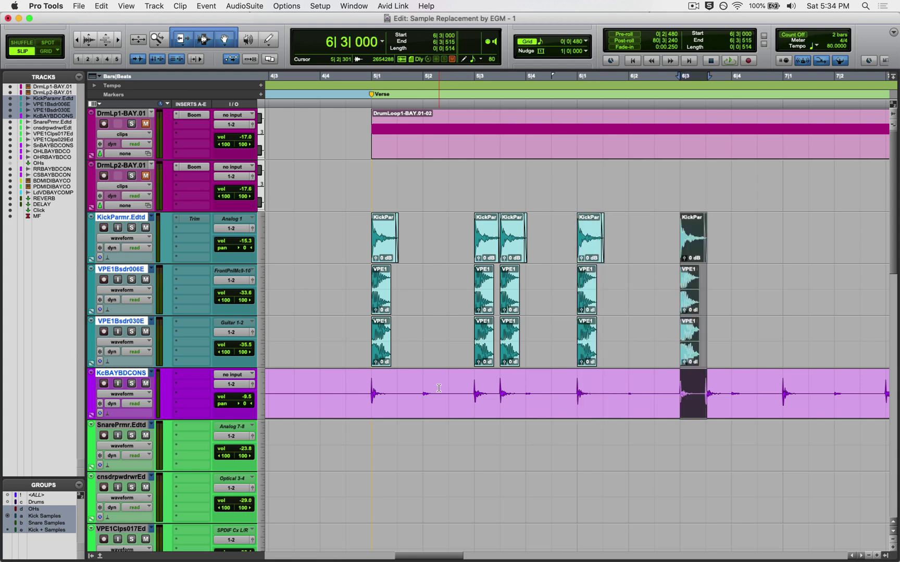
Advance to the kick transient at 6|3|480 and paste the kick sample clips there.
{"action": "key", "text": "Tab"}
{"action": "key", "text": "t"}
{"action": "key", "text": "t"}
{"action": "key", "text": "t"}
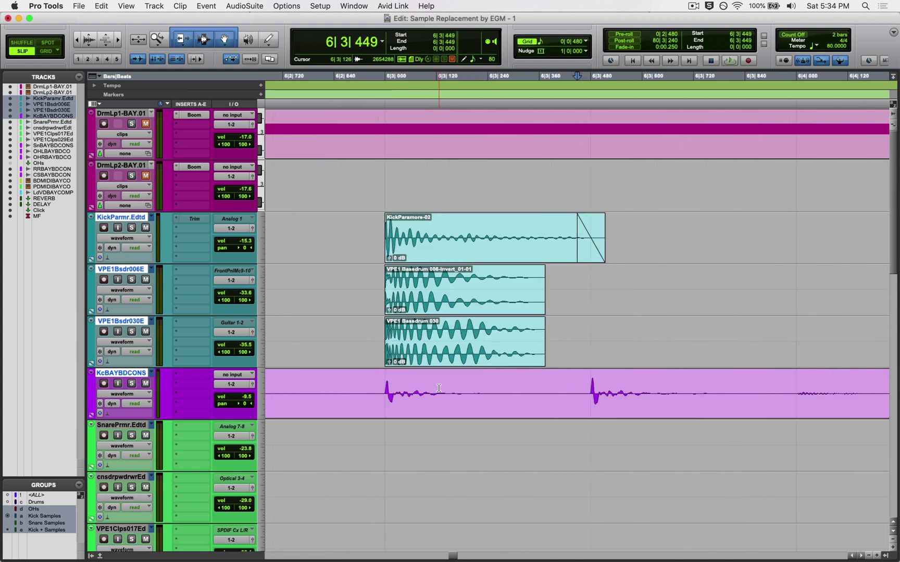
{"action": "key", "text": "Tab"}
{"action": "key", "text": "super+v"}
Skip the quiet transient near 6|4 and paste the kick sample clips on the hit at 7|1|000.
{"action": "key", "text": "Tab"}
{"action": "key", "text": "Tab"}
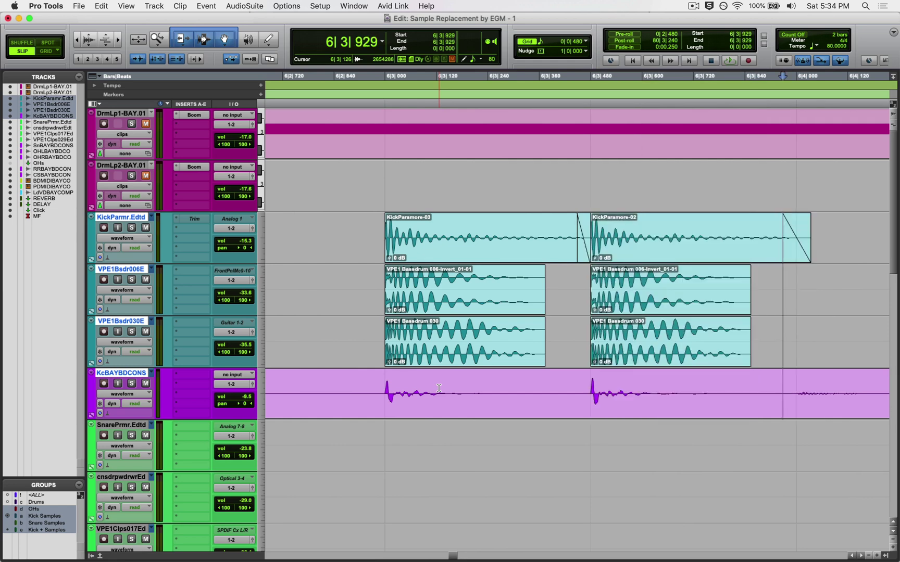
{"action": "key", "text": "Tab"}
{"action": "key", "text": "Tab"}
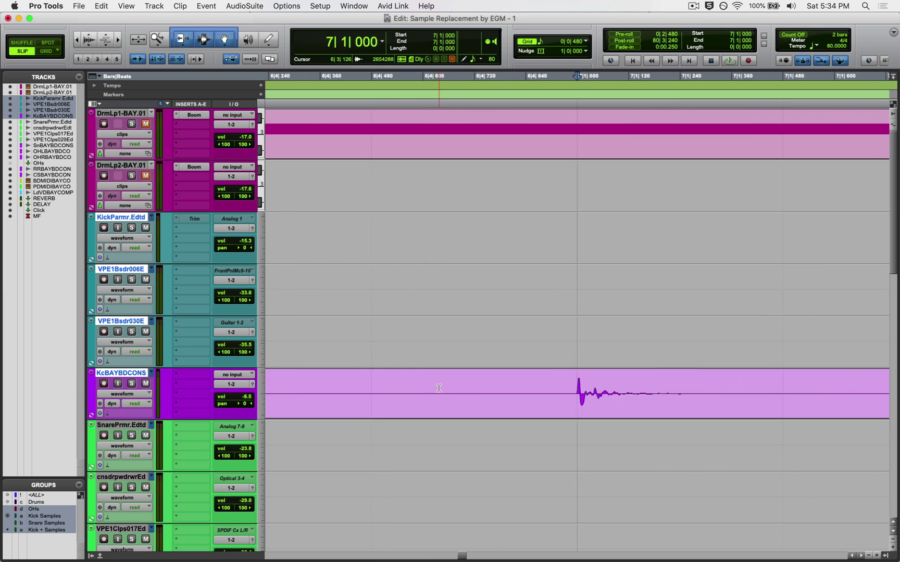
{"action": "key", "text": "super+v"}
Paste the kick sample clips on the recorded kick transients at 7|3|000 and 7|3|480.
{"action": "key", "text": "Tab"}
{"action": "key", "text": "Tab"}
{"action": "key", "text": "Tab"}
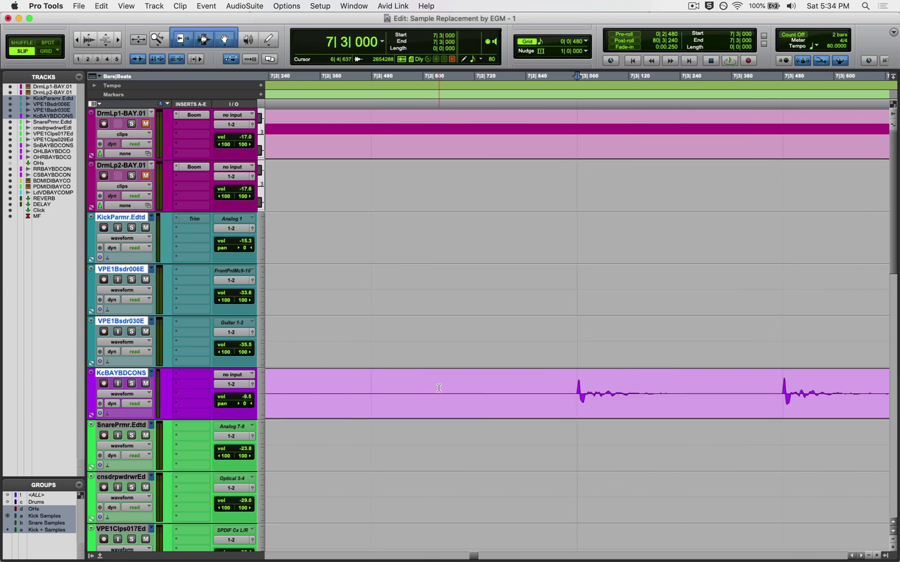
{"action": "key", "text": "super+v"}
{"action": "key", "text": "Tab"}
{"action": "key", "text": "Tab"}
{"action": "key", "text": "Tab"}
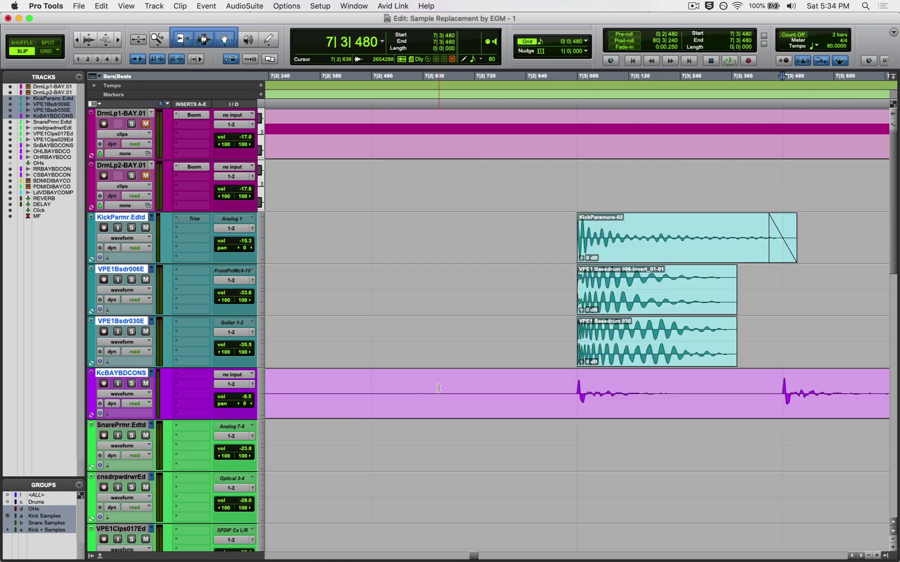
{"action": "key", "text": "super+v"}
Advance to the kick transient at 8|1|000 and paste the kick sample clips there.
{"action": "key", "text": "Tab"}
{"action": "key", "text": "Tab"}
{"action": "key", "text": "Tab"}
{"action": "key", "text": "Tab"}
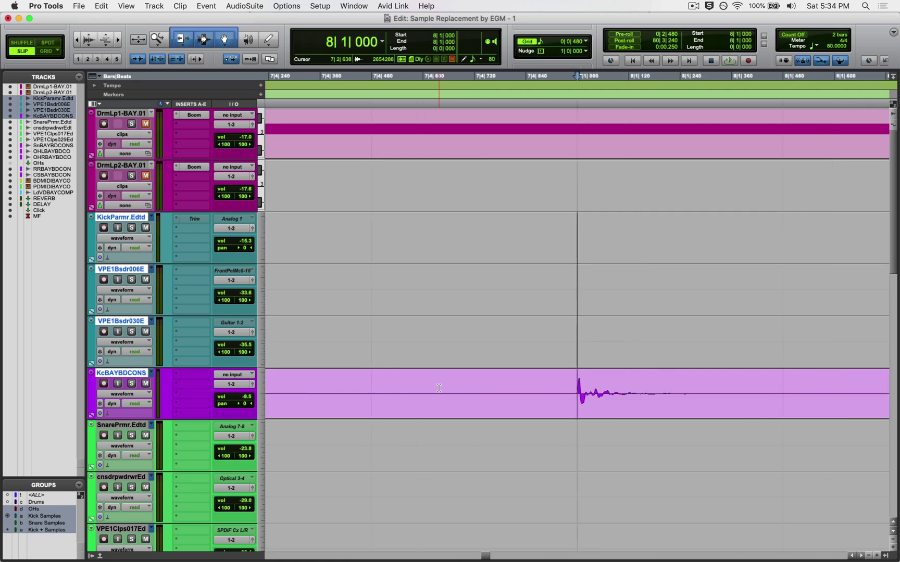
{"action": "key", "text": "super+v"}
Paste the kick sample clips on the recorded kick transients at 8|3|000 and 8|3|480.
{"action": "key", "text": "Tab"}
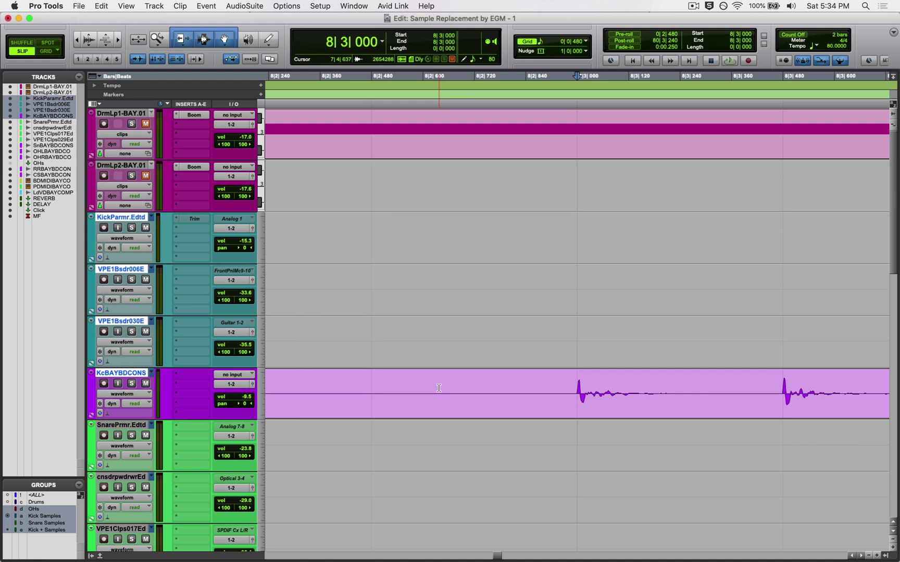
{"action": "key", "text": "super+v"}
{"action": "key", "text": "Tab"}
{"action": "key", "text": "Tab"}
{"action": "key", "text": "super+v"}
Advance to the kick transient at 9|1|000 and paste the kick sample clips there.
{"action": "key", "text": "Tab"}
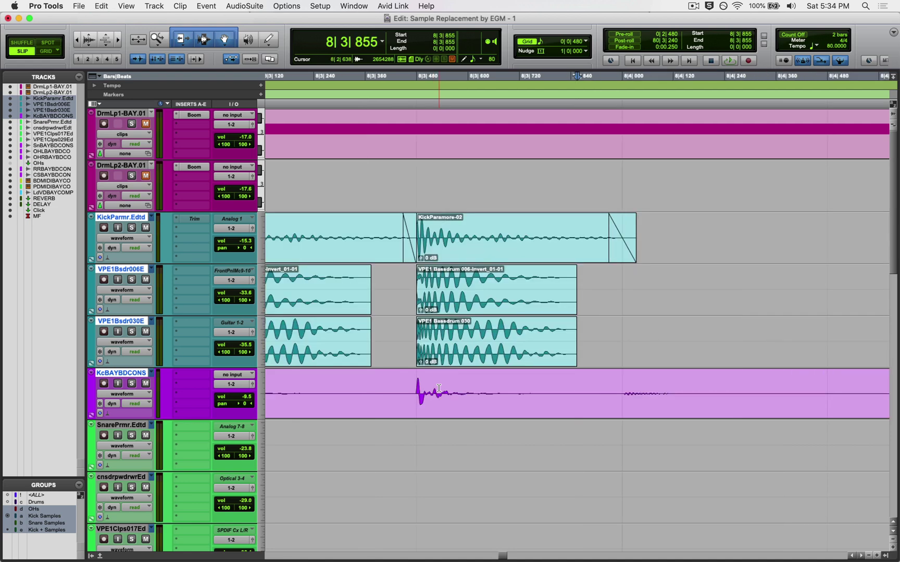
{"action": "key", "text": "Tab"}
{"action": "key", "text": "Tab"}
{"action": "key", "text": "Tab"}
{"action": "key", "text": "Tab"}
{"action": "key", "text": "super+v"}
Paste the kick sample clips on the recorded kick transients at 9|3|000 and 9|3|480, and advance to 9|4|002.
{"action": "key", "text": "Tab"}
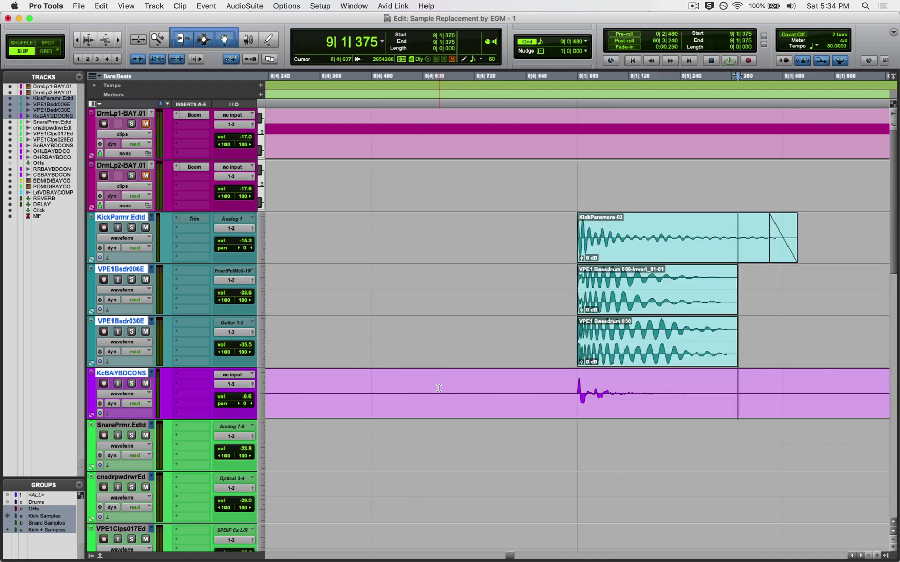
{"action": "key", "text": "Tab"}
{"action": "key", "text": "Tab"}
{"action": "key", "text": "Tab"}
{"action": "key", "text": "super+v"}
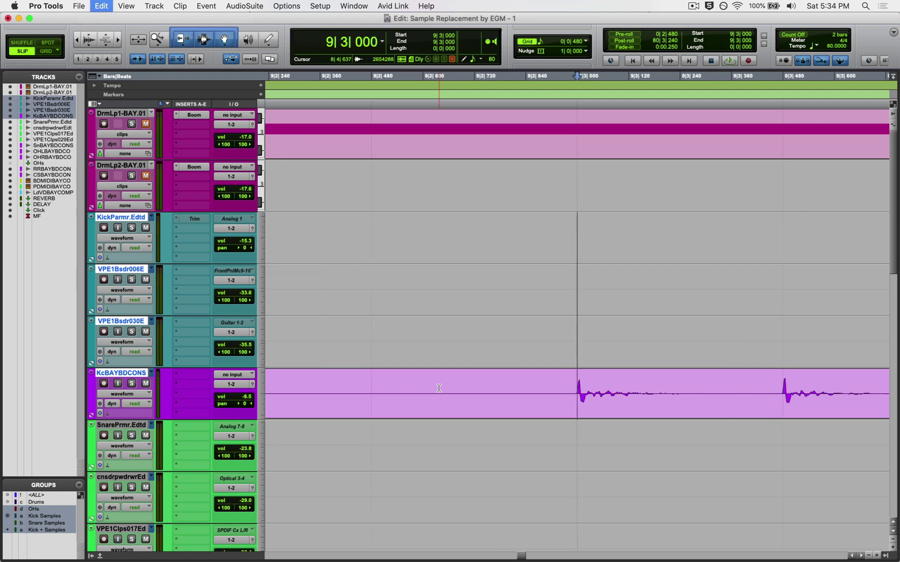
{"action": "key", "text": "Tab"}
{"action": "key", "text": "Tab"}
{"action": "key", "text": "super+v"}
{"action": "key", "text": "Tab"}
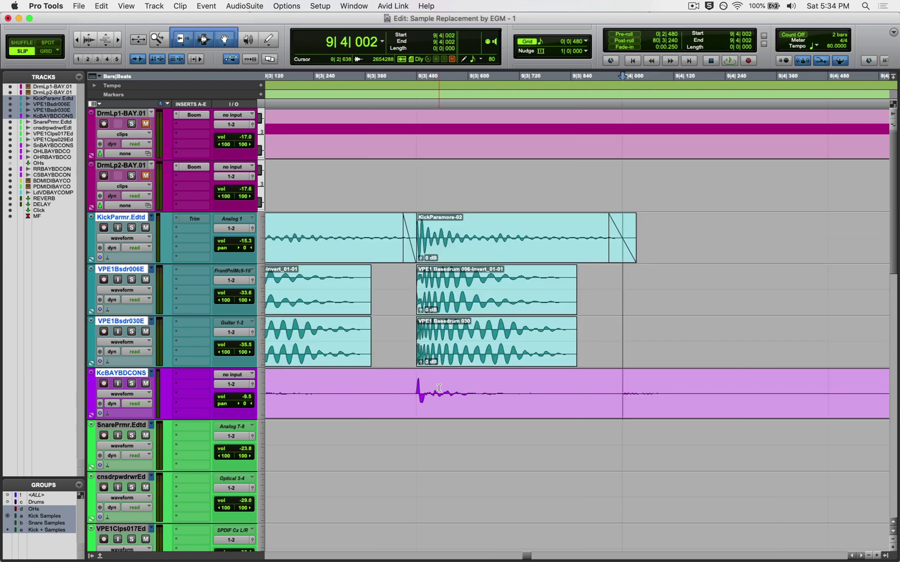
Paste the kick sample clips on the recorded kick transients at 10|1|000 and 10|3|000.
{"action": "key", "text": "Tab"}
{"action": "key", "text": "super+v"}
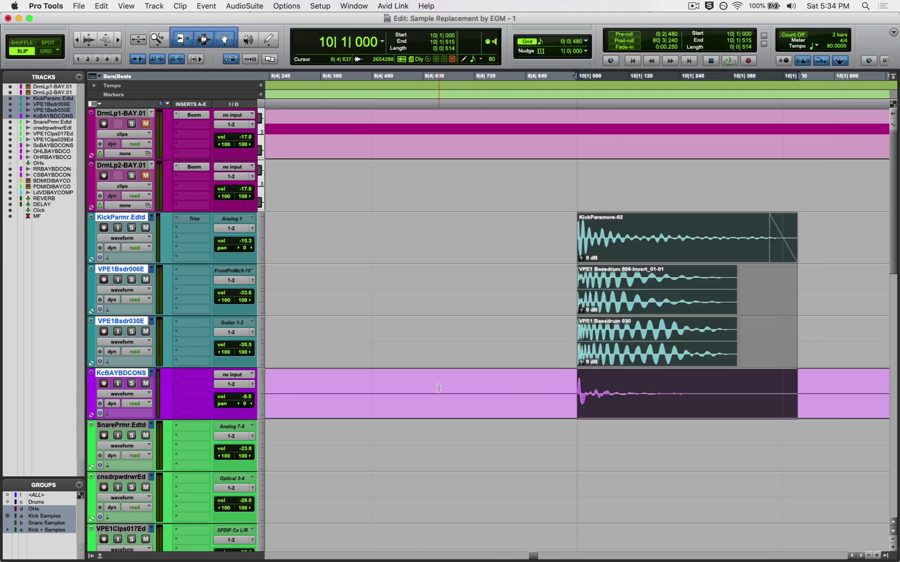
{"action": "key", "text": "Tab"}
{"action": "key", "text": "Tab"}
{"action": "key", "text": "Tab"}
{"action": "key", "text": "super+v"}
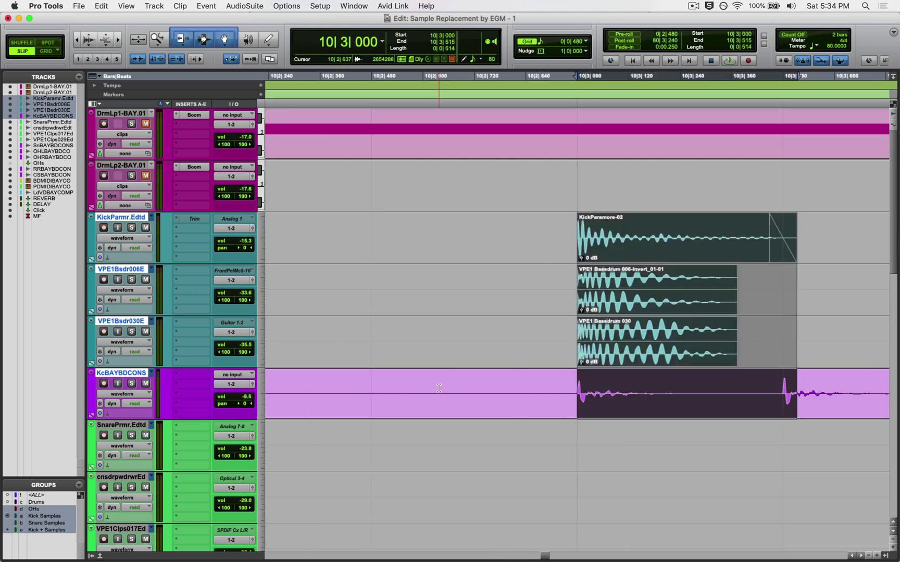
Paste the kick sample clips on the recorded kick transient at 10|3|480 and advance to 10|4|021.
{"action": "key", "text": "Tab"}
{"action": "key", "text": "Tab"}
{"action": "key", "text": "super+v"}
{"action": "key", "text": "Tab"}
{"action": "key", "text": "Tab"}
{"action": "key", "text": "Tab"}
{"action": "key", "text": "Tab"}
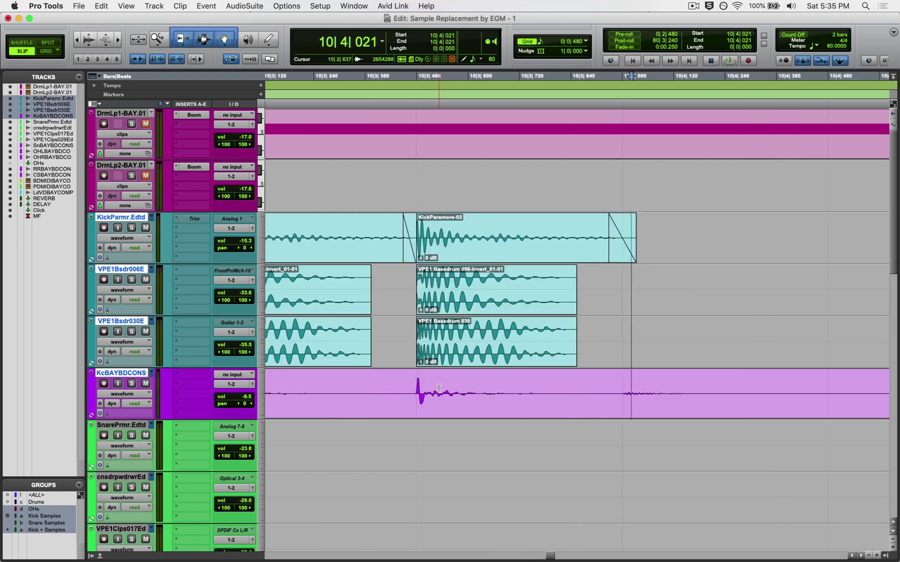
Advance to the kick transient at 11|1|000 and paste the kick sample clips there.
{"action": "key", "text": "alt+Tab"}
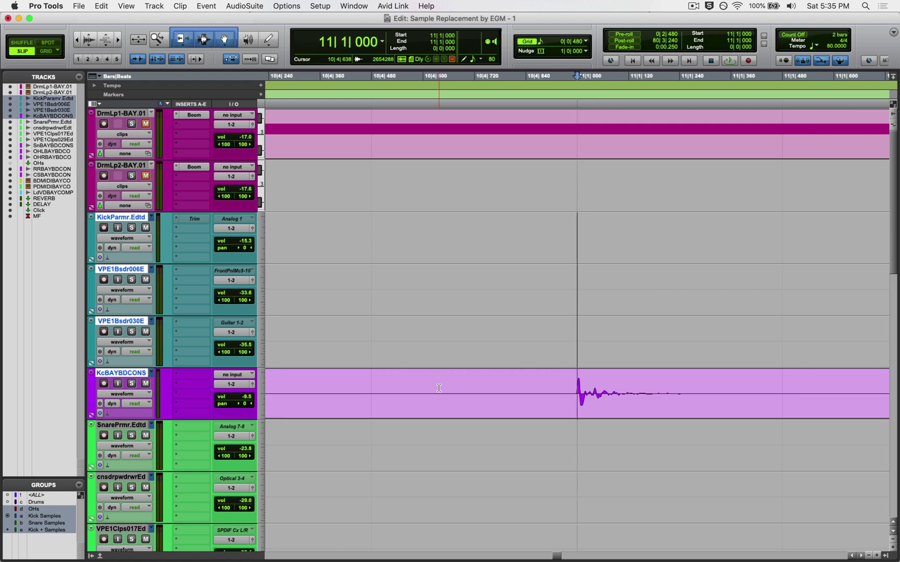
{"action": "key", "text": "super+v"}
{"action": "key", "text": "super+bracketleft"}
{"action": "key", "text": "super+bracketleft"}
{"action": "key", "text": "super+bracketleft"}
{"action": "key", "text": "super+bracketleft"}
{"action": "key", "text": "super+bracketleft"}
{"action": "key", "text": "super+bracketleft"}
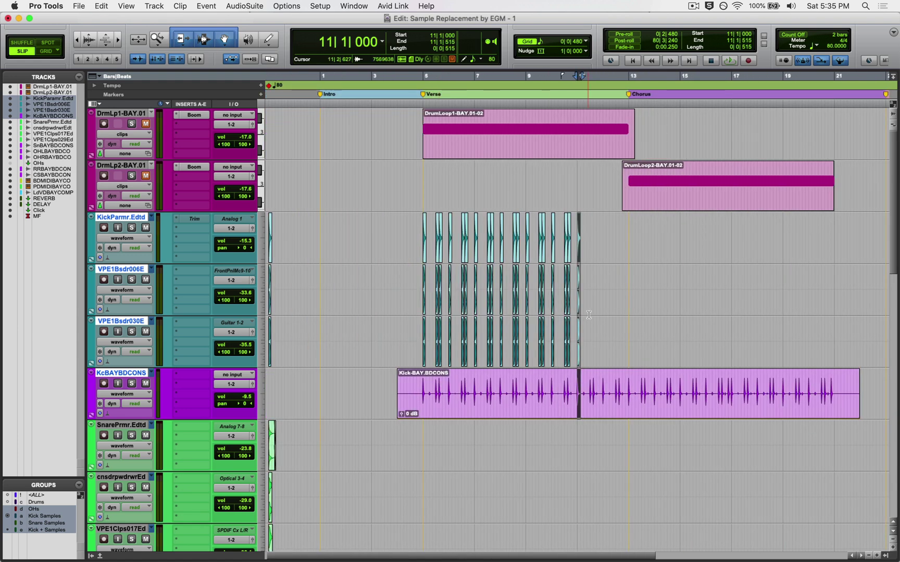
Select the four grouped snare sample clips at -1|1|000 and copy them.
{"action": "left_click", "coordinate": [419, 224]}
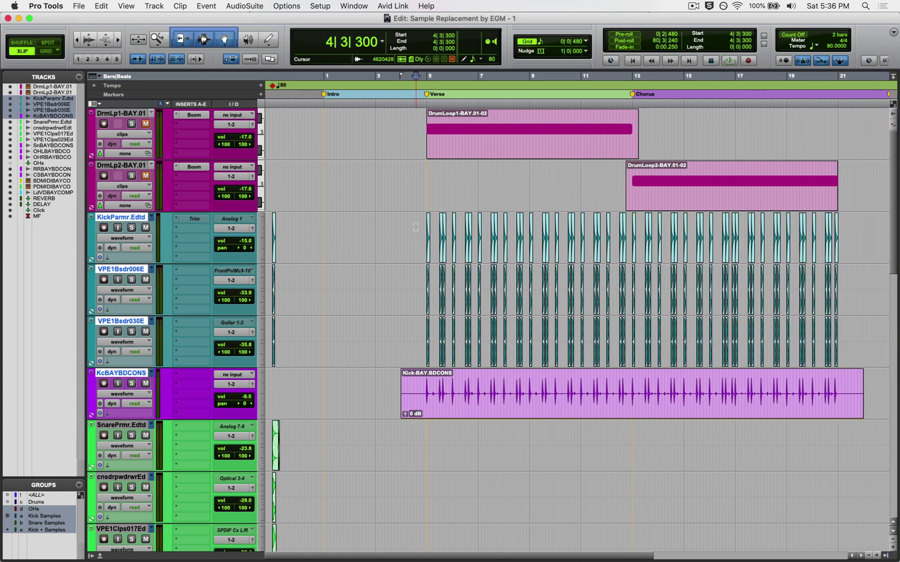
{"action": "scroll", "coordinate": [416, 227], "scroll_direction": "down", "scroll_amount": 8}
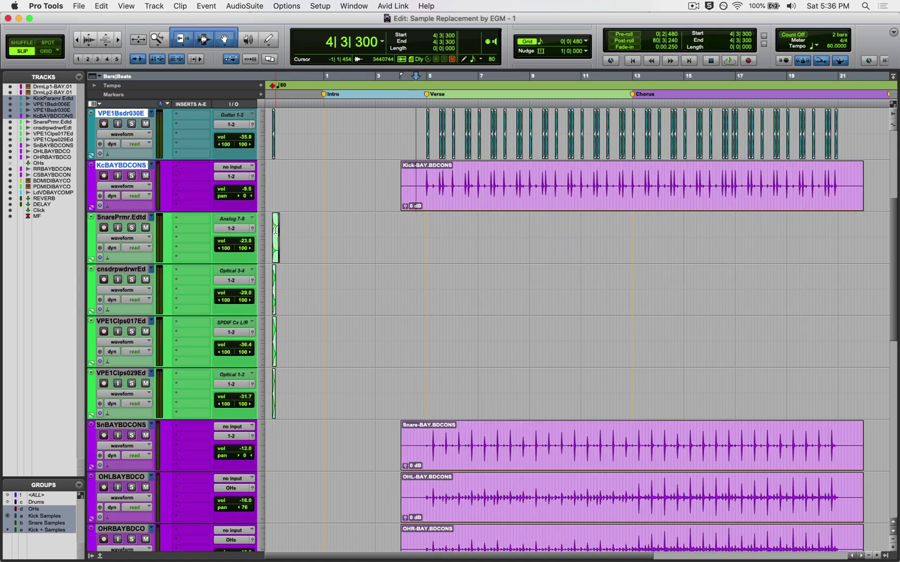
{"action": "left_click", "coordinate": [133, 220]}
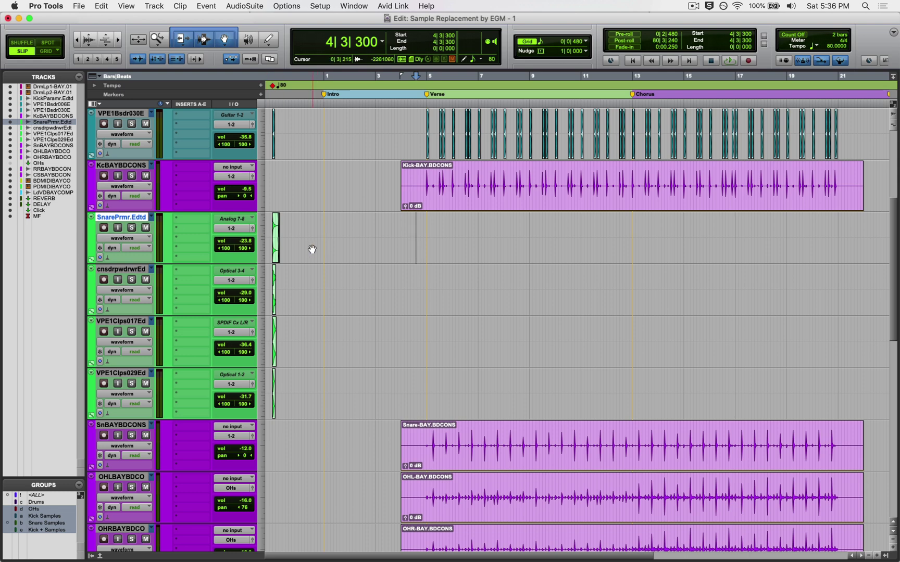
{"action": "left_click", "coordinate": [273, 256]}
{"action": "key", "text": "e"}
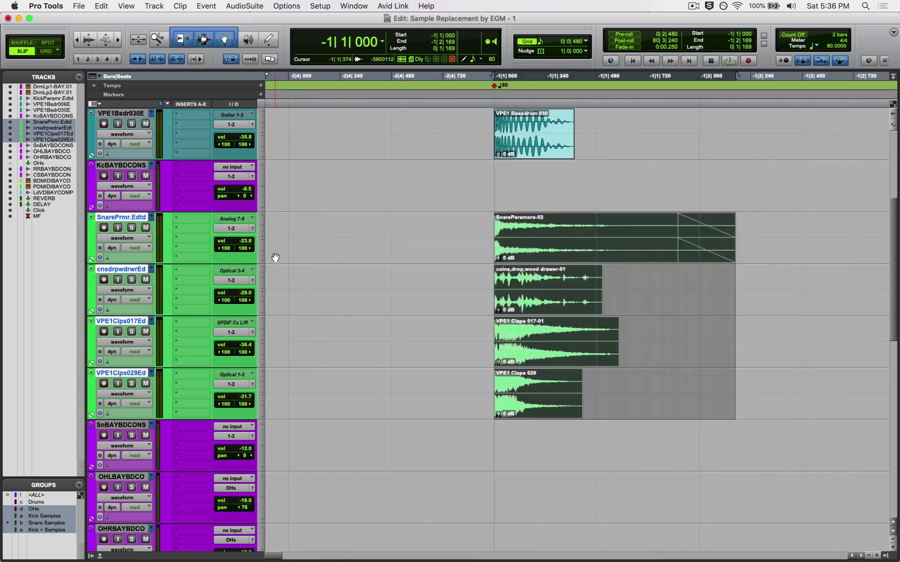
{"action": "left_click", "coordinate": [80, 6]}
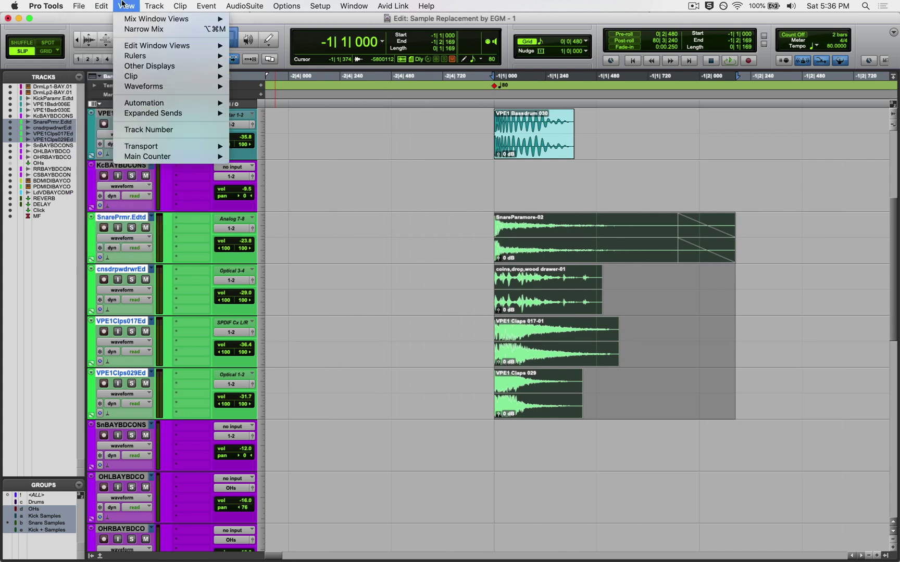
{"action": "mouse_move", "coordinate": [102, 6]}
{"action": "left_click", "coordinate": [119, 78]}
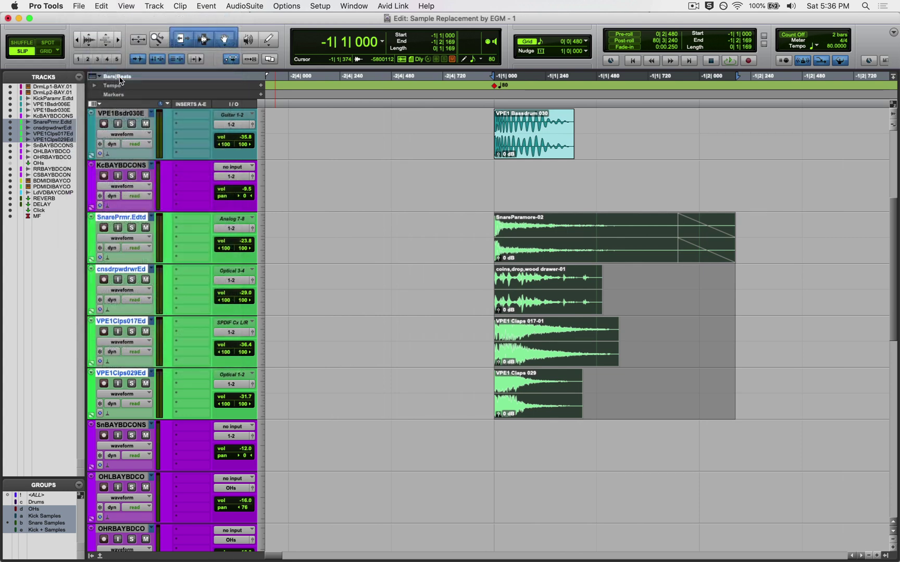
{"action": "key", "text": "super+bracketleft"}
{"action": "key", "text": "super+bracketleft"}
{"action": "key", "text": "super+bracketleft"}
{"action": "key", "text": "super+bracketleft"}
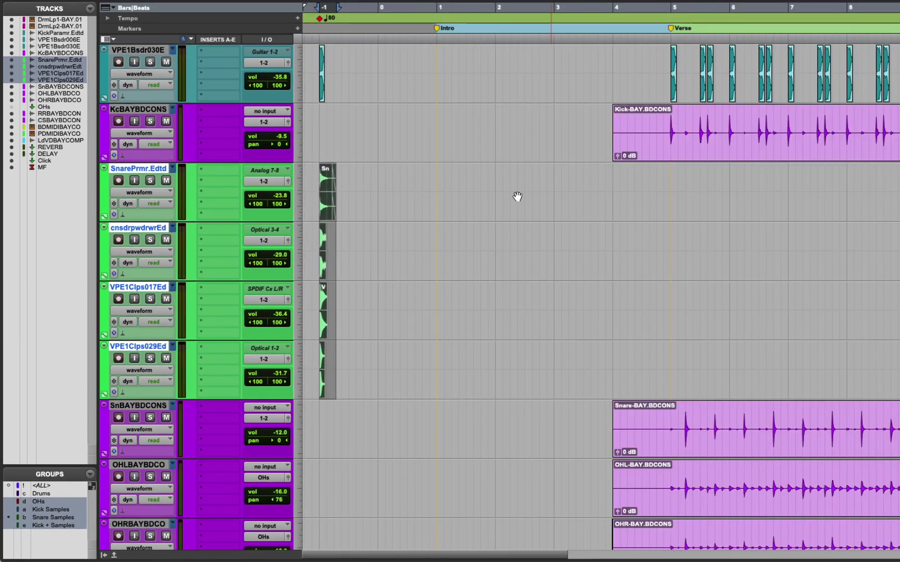
Create a Mix/Edit group named "Snare + Samples" containing the four snare sample tracks and the recorded snare track.
{"action": "left_click", "coordinate": [130, 405]}
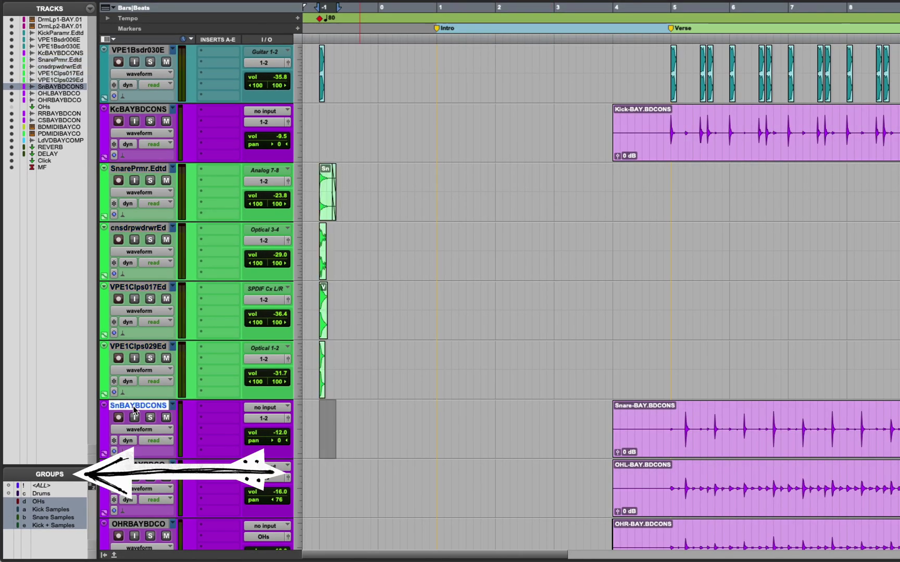
{"action": "left_click", "coordinate": [138, 348], "text": "shift"}
{"action": "left_click", "coordinate": [140, 287], "text": "shift"}
{"action": "left_click", "coordinate": [146, 233], "text": "shift"}
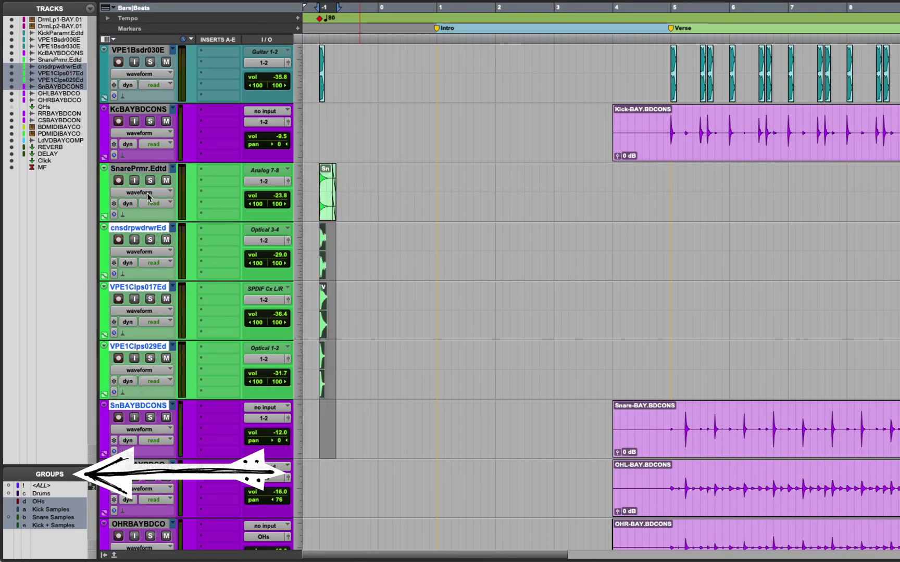
{"action": "left_click", "coordinate": [147, 168], "text": "shift"}
{"action": "key", "text": "super+g"}
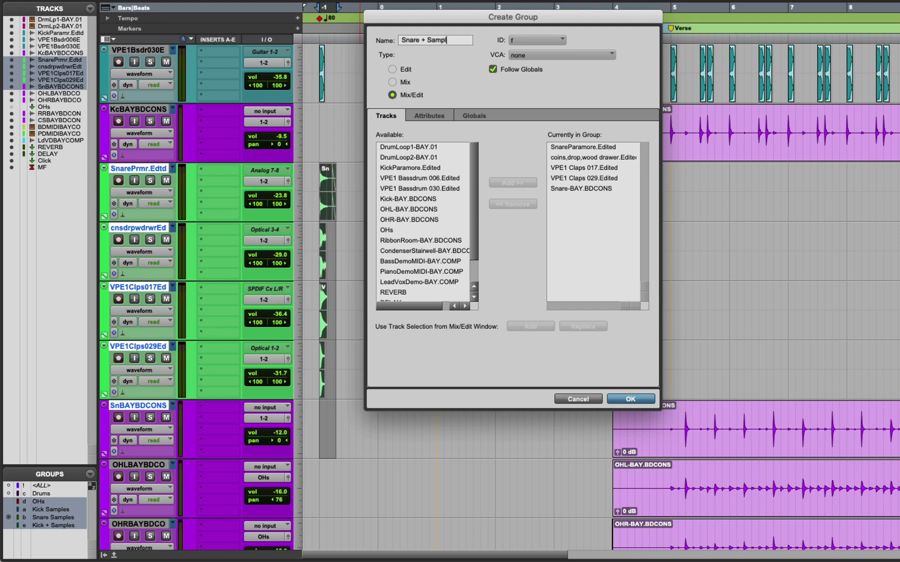
{"action": "key", "text": "Return"}
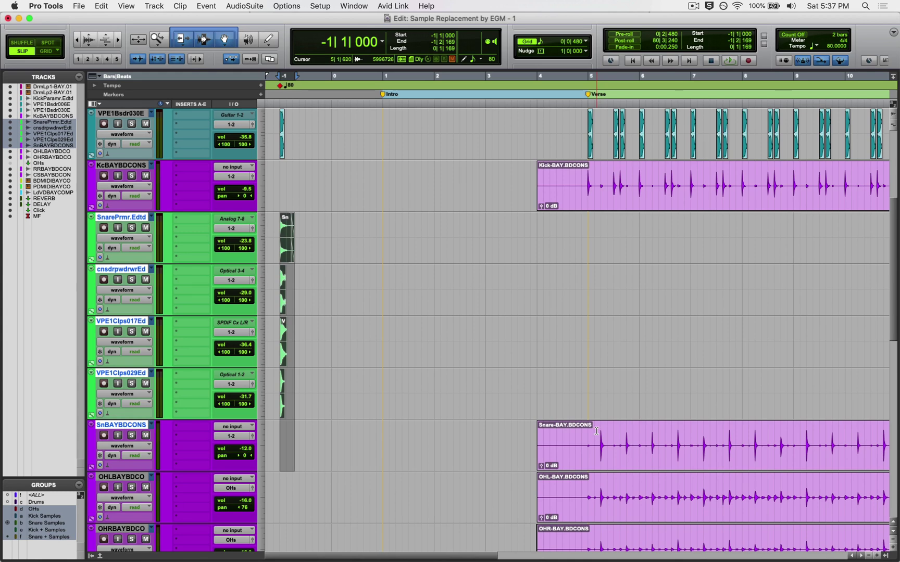
Advance to the first recorded snare transient at 5|2|000 and paste the snare sample clips there.
{"action": "left_click", "coordinate": [596, 432]}
{"action": "key", "text": "super+bracketright"}
{"action": "key", "text": "super+bracketright"}
{"action": "key", "text": "super+bracketright"}
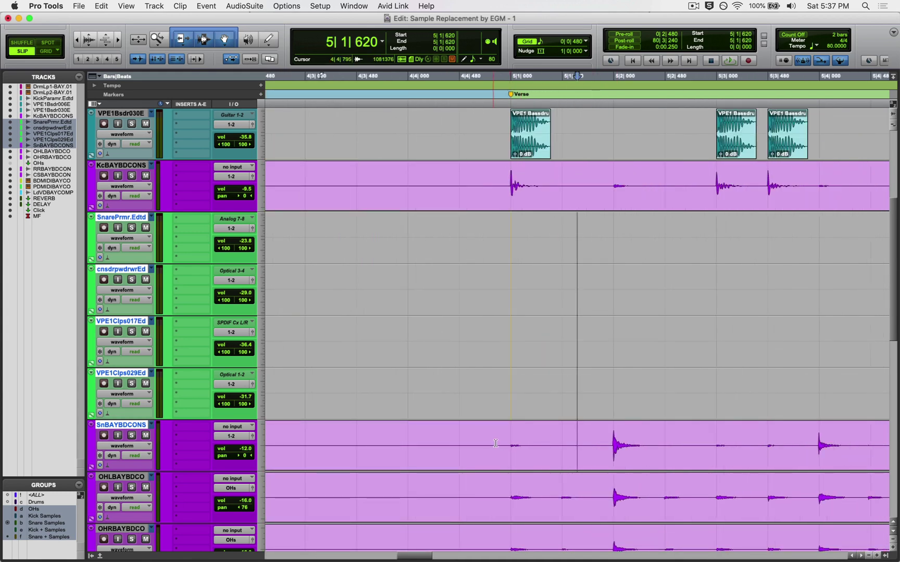
{"action": "left_click", "coordinate": [512, 431]}
{"action": "key", "text": "Tab"}
{"action": "key", "text": "Tab"}
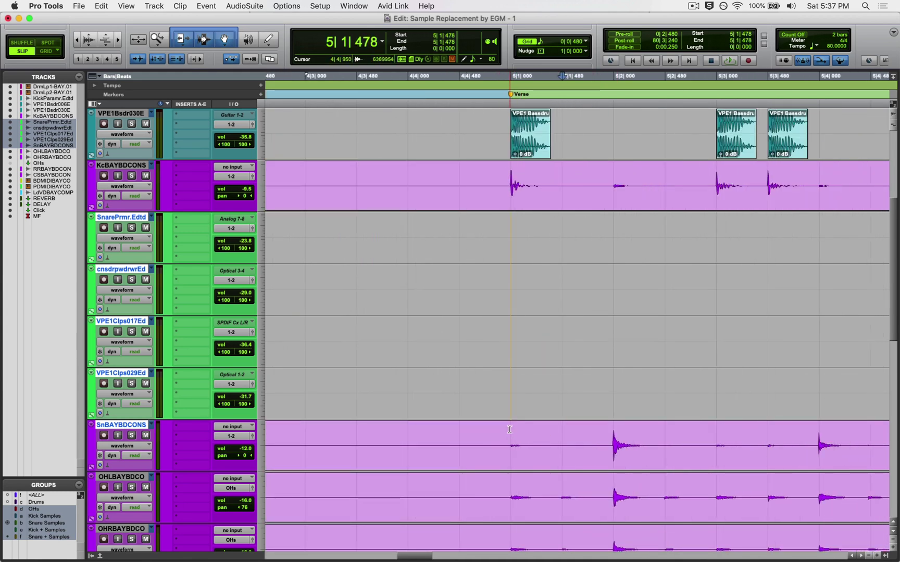
{"action": "key", "text": "super+v"}
Advance through the recorded snare transients to 5|3|958 and paste the snare sample clips there.
{"action": "left_click", "coordinate": [619, 433]}
{"action": "key", "text": "Tab"}
{"action": "key", "text": "Tab"}
{"action": "key", "text": "Tab"}
{"action": "key", "text": "Tab"}
{"action": "key", "text": "Tab"}
{"action": "key", "text": "Tab"}
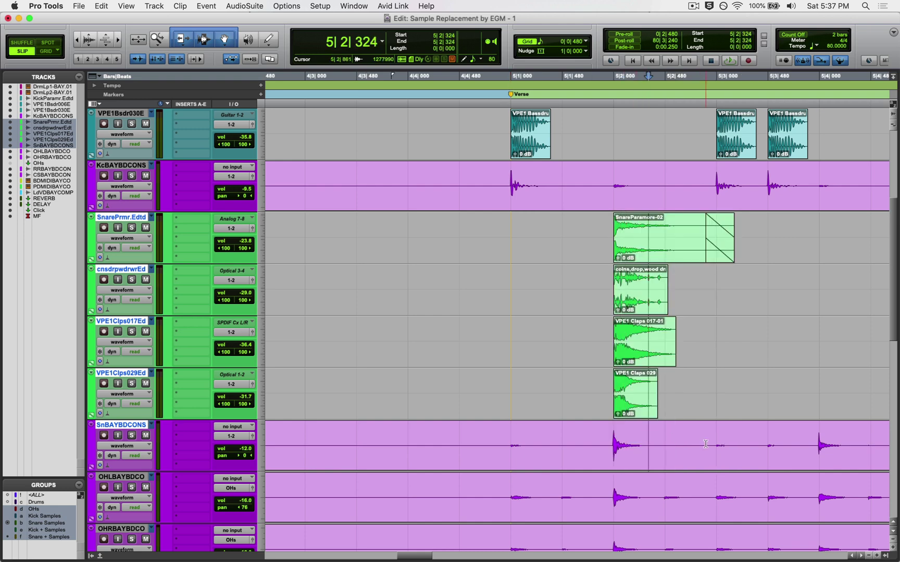
{"action": "key", "text": "Tab"}
{"action": "key", "text": "Tab"}
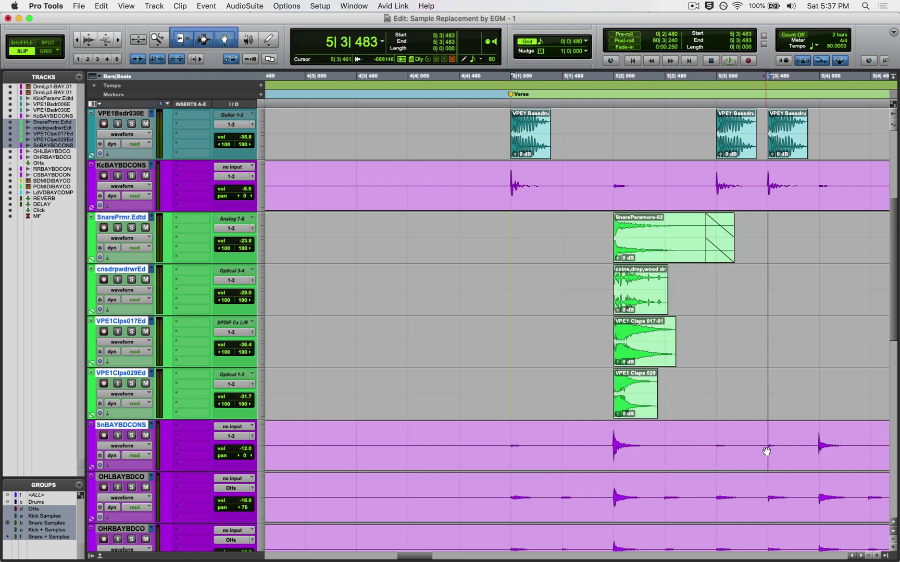
{"action": "key", "text": "super+v"}
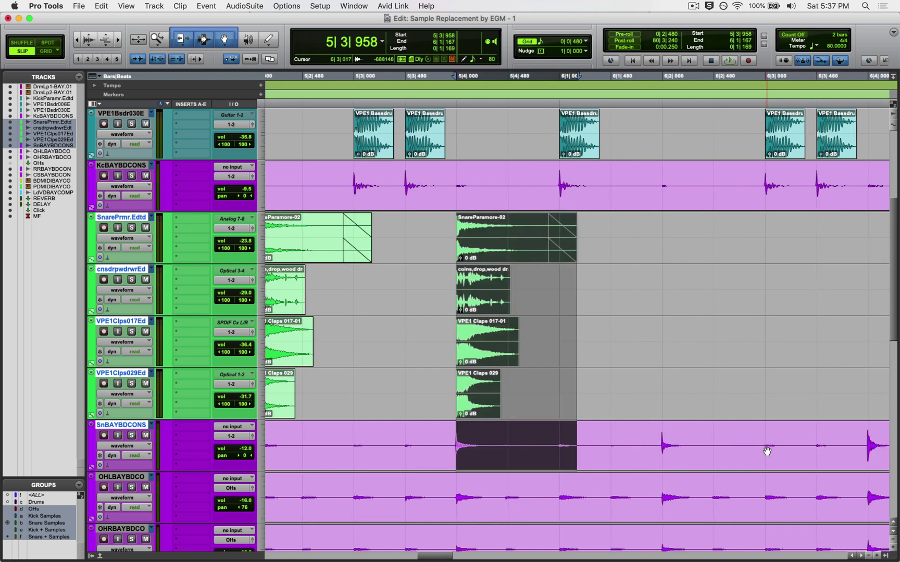
Switch the edit mode to Grid and paste the snare sample clips on the snare hit at 6|2|000.
{"action": "key", "text": "super+bracketleft"}
{"action": "key", "text": "super+bracketleft"}
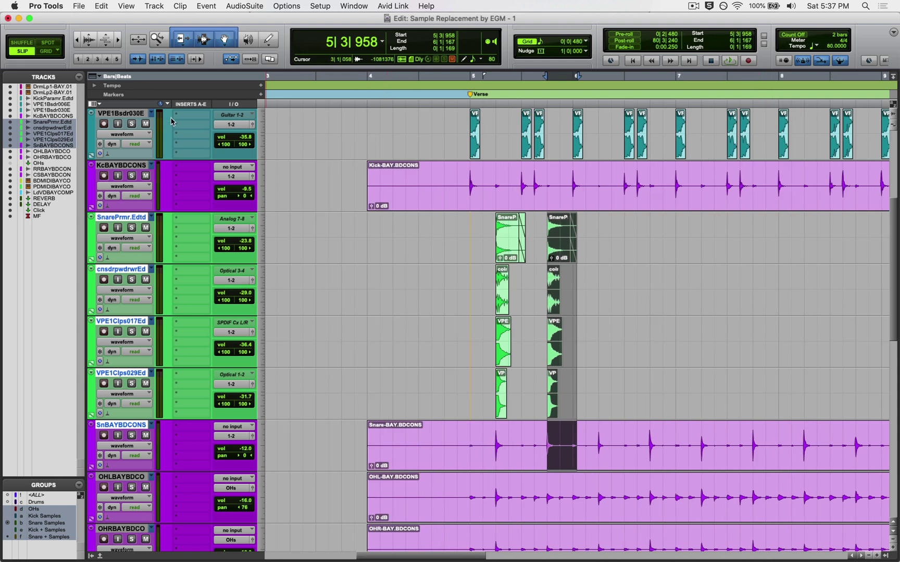
{"action": "left_click", "coordinate": [48, 52]}
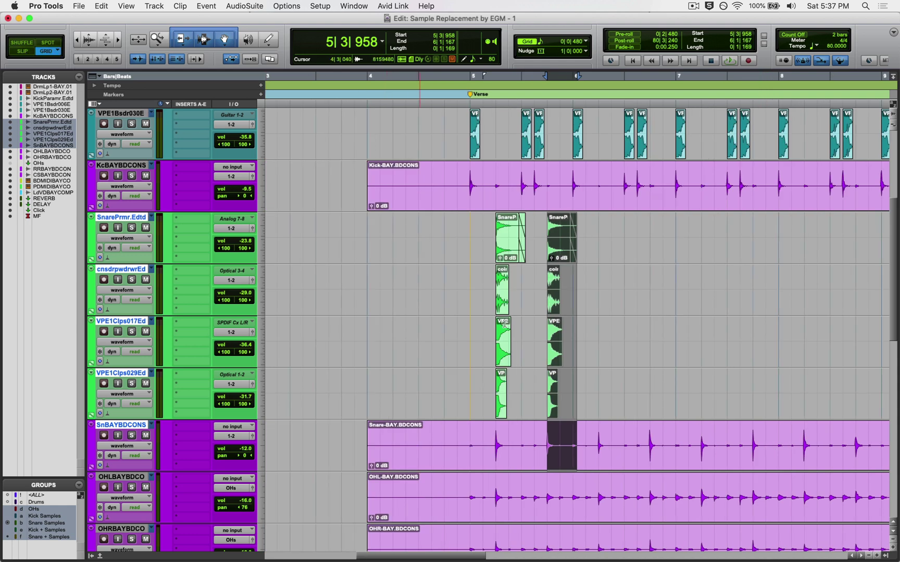
{"action": "left_click", "coordinate": [597, 433]}
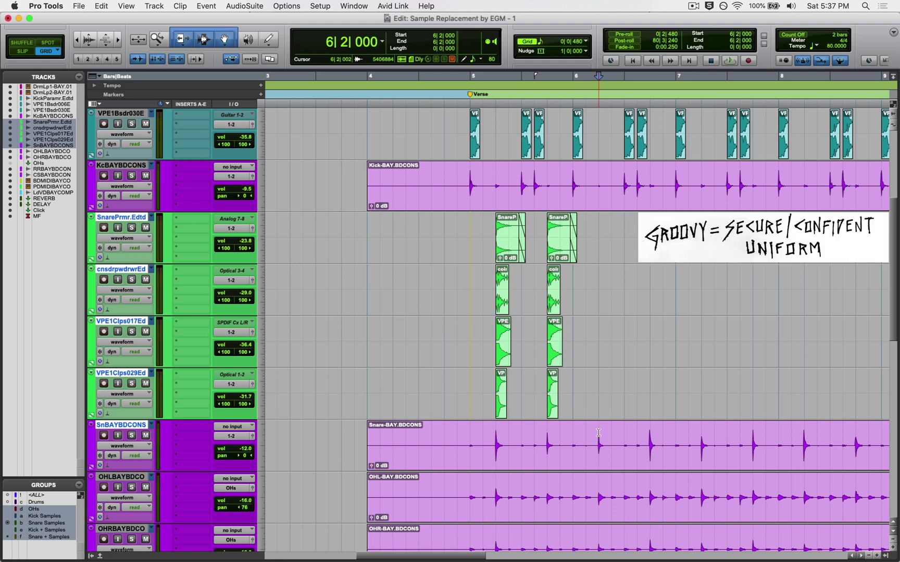
{"action": "key", "text": "super+v"}
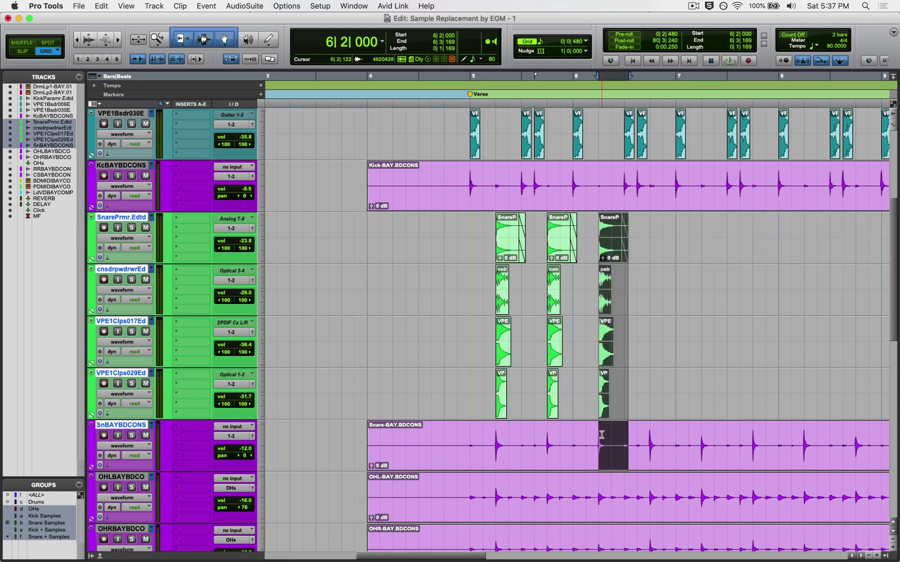
Select two beats from 6|2|000 across the snare group and duplicate them repeatedly through bar 20.
{"action": "left_click", "coordinate": [648, 387], "text": "shift"}
{"action": "key", "text": "super+bracketleft"}
{"action": "key", "text": "super+bracketleft"}
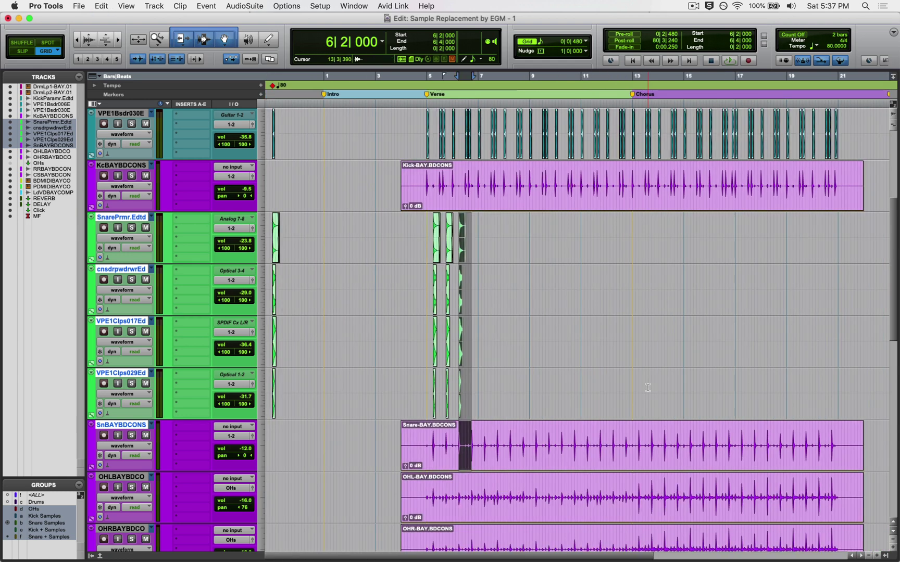
{"action": "key", "text": "super+d"}
{"action": "key", "text": "super+d"}
{"action": "key", "text": "super+d"}
{"action": "key", "text": "super+d"}
{"action": "key", "text": "super+d"}
{"action": "key", "text": "super+d"}
{"action": "key", "text": "super+d"}
{"action": "key", "text": "super+d"}
{"action": "key", "text": "super+d"}
{"action": "key", "text": "super+d"}
{"action": "key", "text": "super+d"}
{"action": "key", "text": "super+d"}
{"action": "key", "text": "super+d"}
{"action": "key", "text": "super+d"}
{"action": "key", "text": "super+d"}
{"action": "key", "text": "super+d"}
{"action": "key", "text": "super+d"}
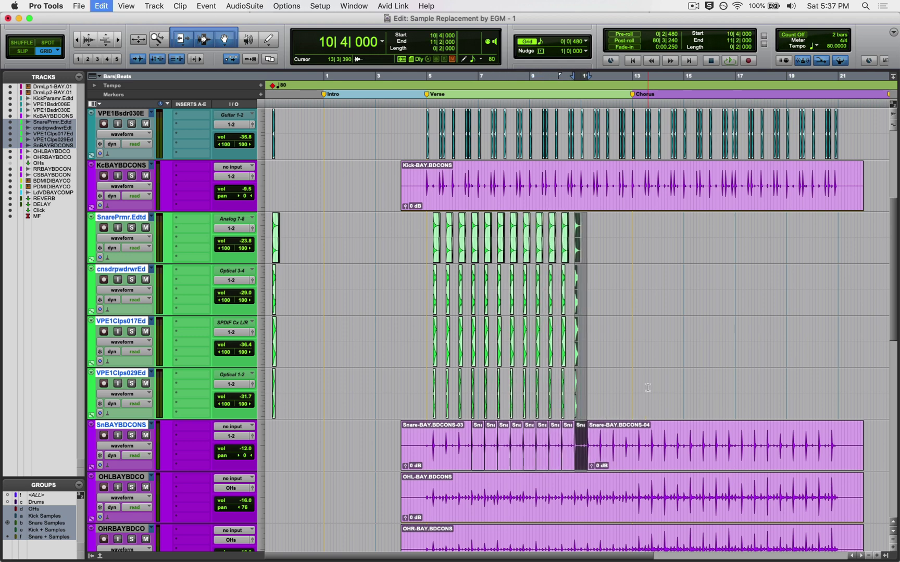
{"action": "key", "text": "super+d"}
{"action": "key", "text": "super+d"}
{"action": "key", "text": "super+d"}
{"action": "key", "text": "super+d"}
{"action": "key", "text": "super+d"}
{"action": "key", "text": "super+d"}
{"action": "key", "text": "super+d"}
{"action": "key", "text": "super+d"}
{"action": "key", "text": "super+d"}
{"action": "key", "text": "super+d"}
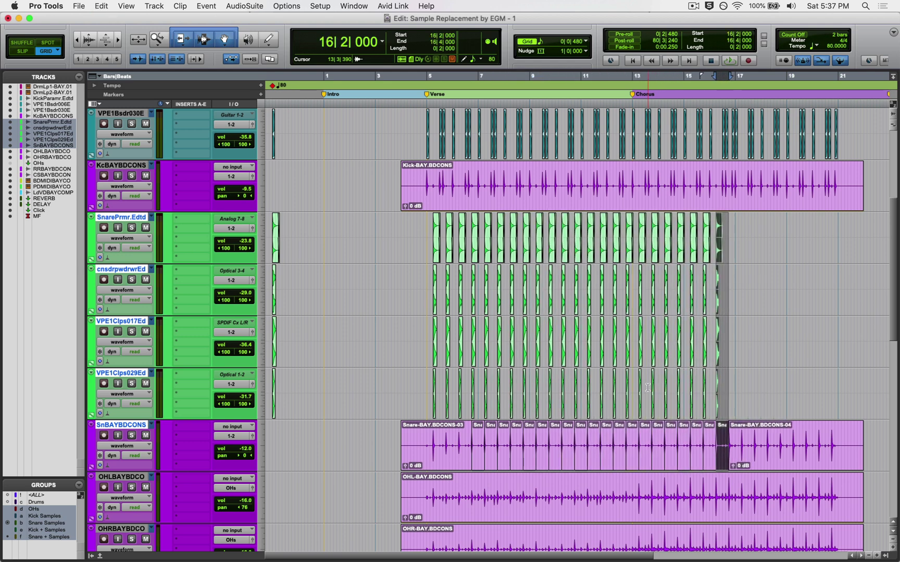
{"action": "key", "text": "super+d"}
{"action": "key", "text": "super+d"}
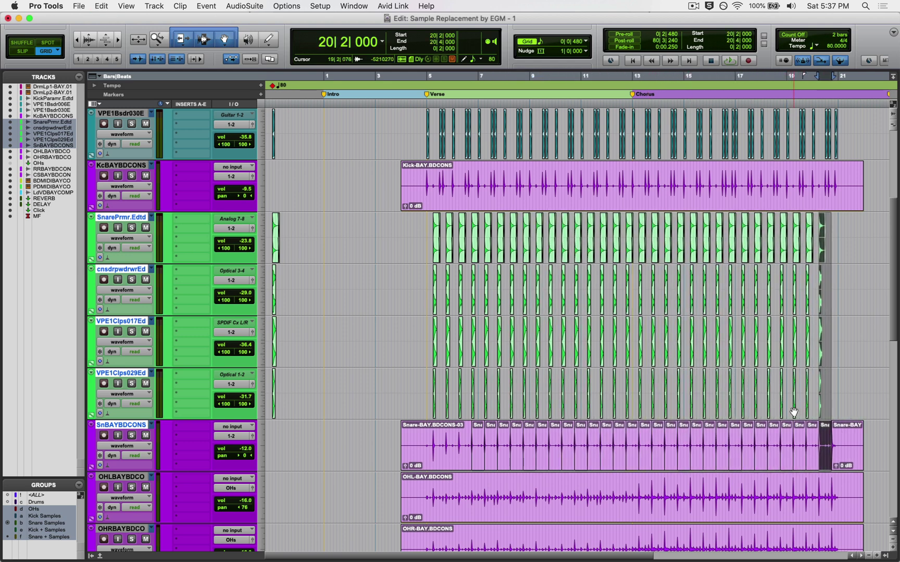
Suspend all track groups, clear the duplicated pieces on the recorded snare track, and restore its audio as one continuous clip.
{"action": "double_click", "coordinate": [735, 440]}
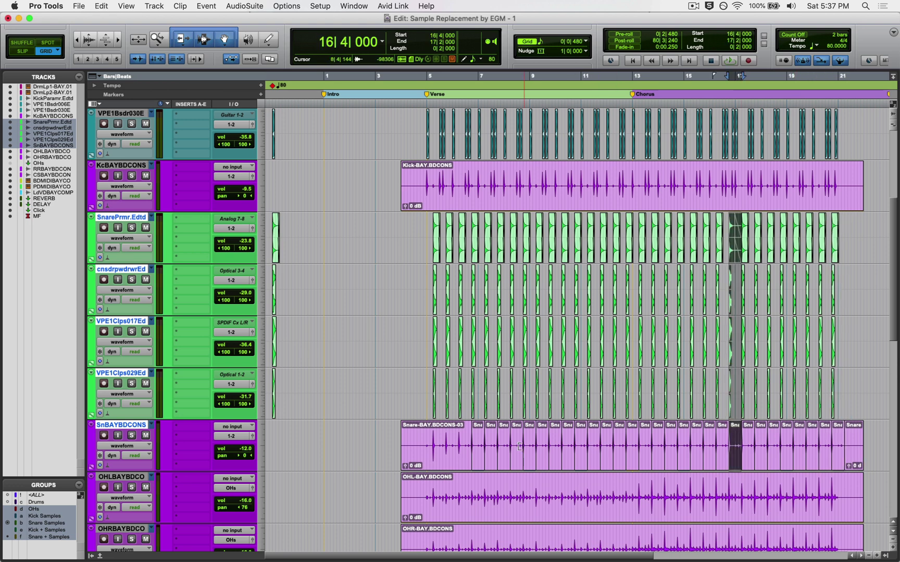
{"action": "key", "text": "shift+super+g"}
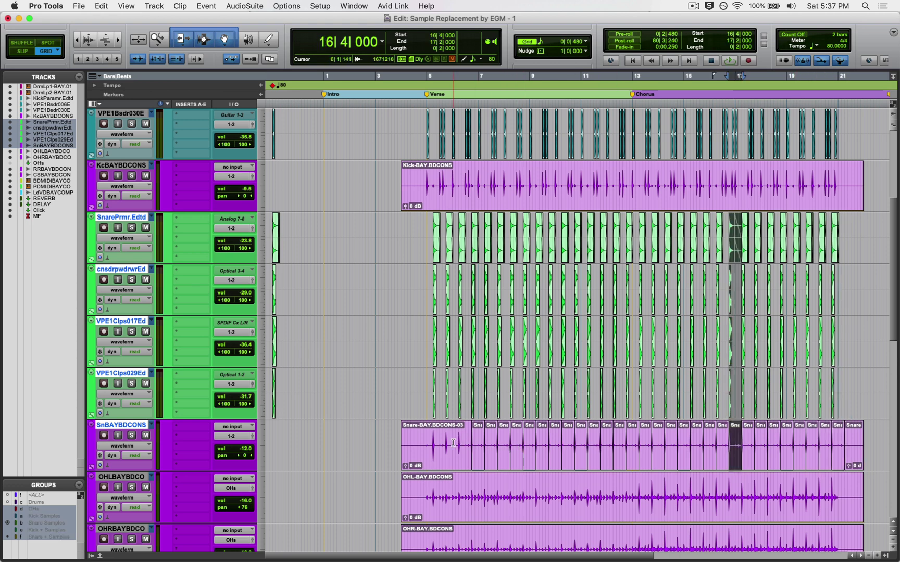
{"action": "left_click", "coordinate": [454, 443]}
{"action": "mouse_move", "coordinate": [454, 443]}
{"action": "left_mouse_down"}
{"action": "mouse_move", "coordinate": [849, 444]}
{"action": "mouse_move", "coordinate": [447, 458]}
{"action": "left_mouse_up"}
{"action": "key", "text": "Delete"}
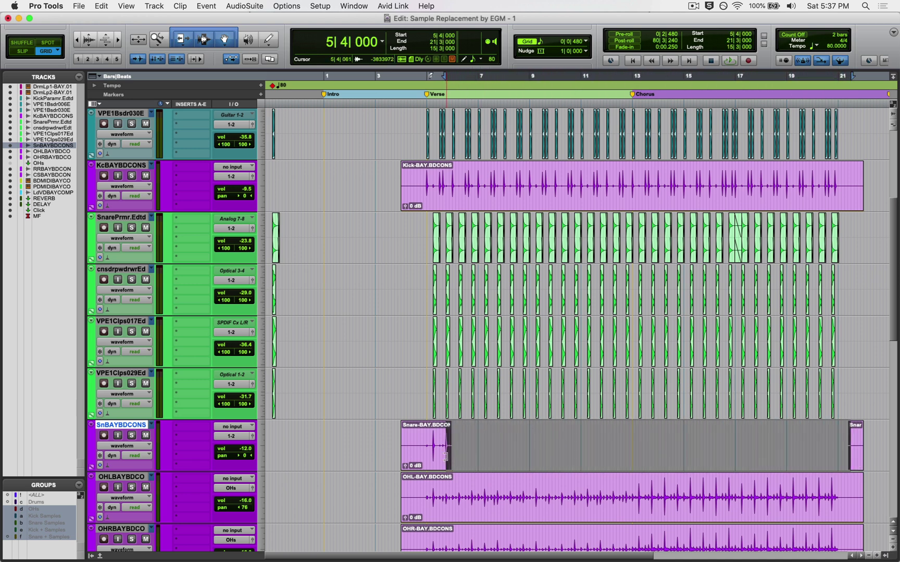
{"action": "key", "text": "super+v"}
Place the edit cursor at 5|2|000 on the recorded snare track, and at 17|1|480 on the coins sample track.
{"action": "left_click", "coordinate": [436, 441]}
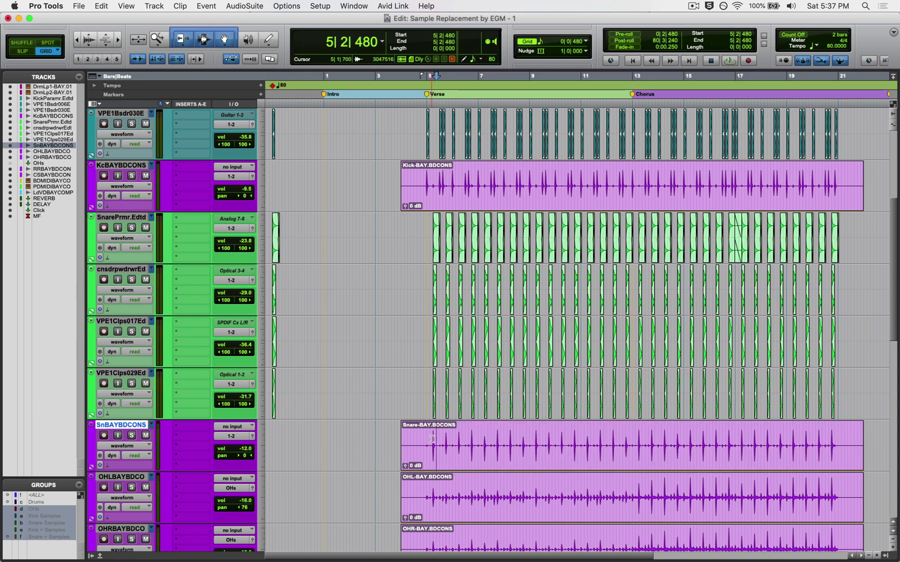
{"action": "left_click", "coordinate": [433, 440]}
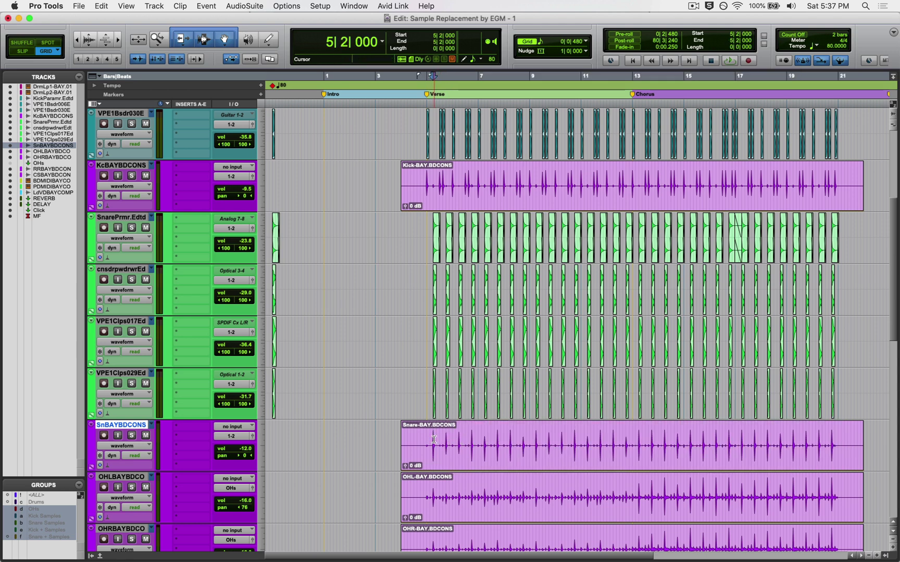
{"action": "left_click", "coordinate": [737, 274]}
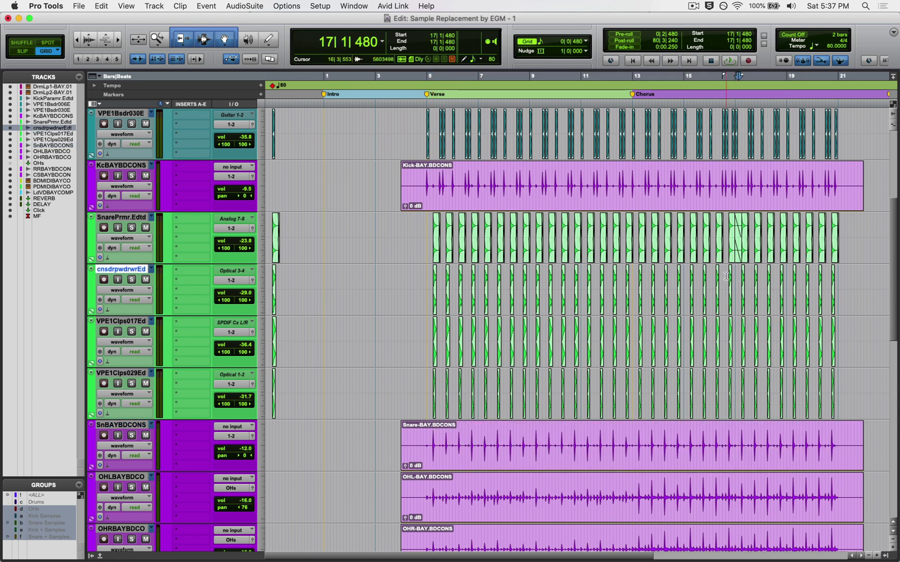
Replace the overlong fade on the SnarePrmr.Edtd clip at 16|4|000 with a shorter fade-out ending at 17|1|000, and save the session.
{"action": "key", "text": "super+bracketright"}
{"action": "key", "text": "super+bracketright"}
{"action": "key", "text": "super+bracketright"}
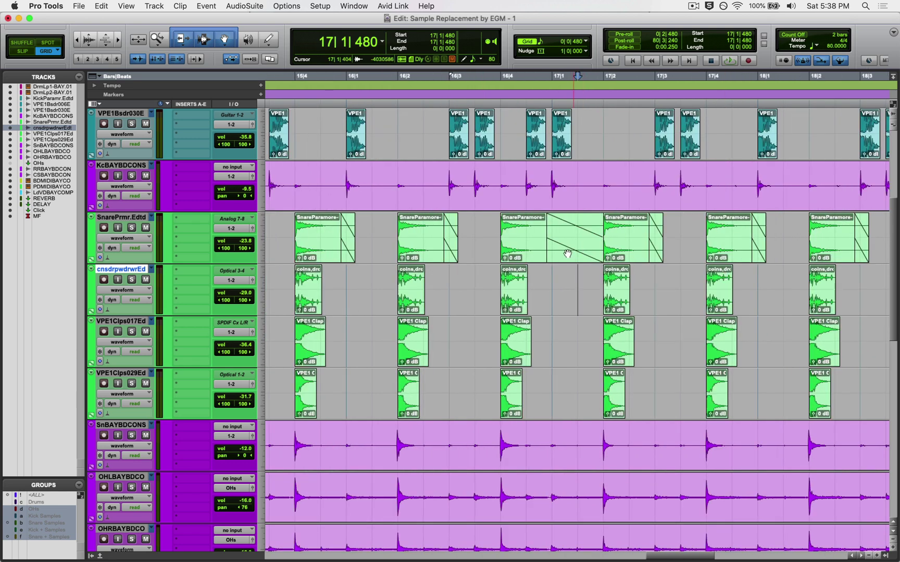
{"action": "left_click", "coordinate": [568, 254]}
{"action": "key", "text": "Delete"}
{"action": "left_click_drag", "start_coordinate": [594, 230], "coordinate": [548, 223]}
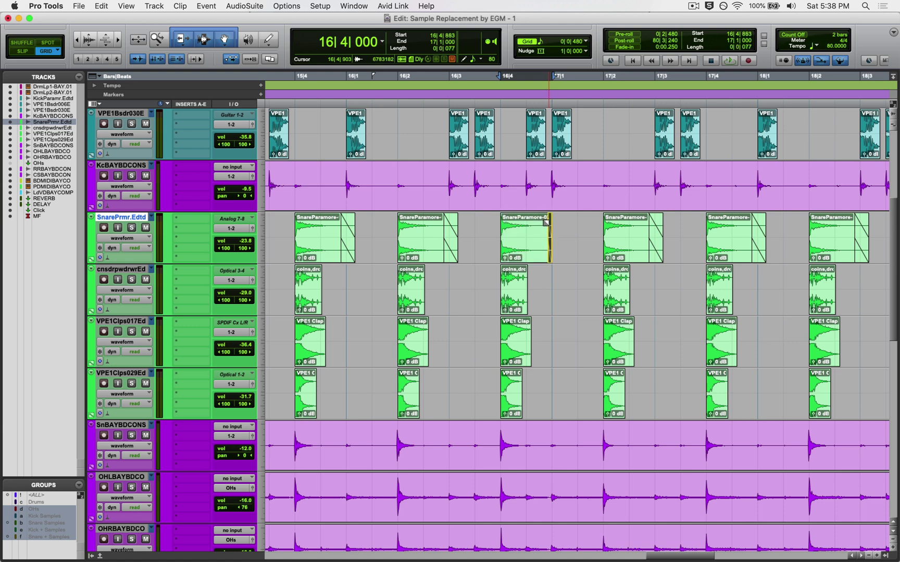
{"action": "key", "text": "super+bracketleft"}
{"action": "key", "text": "super+bracketleft"}
{"action": "key", "text": "super+bracketleft"}
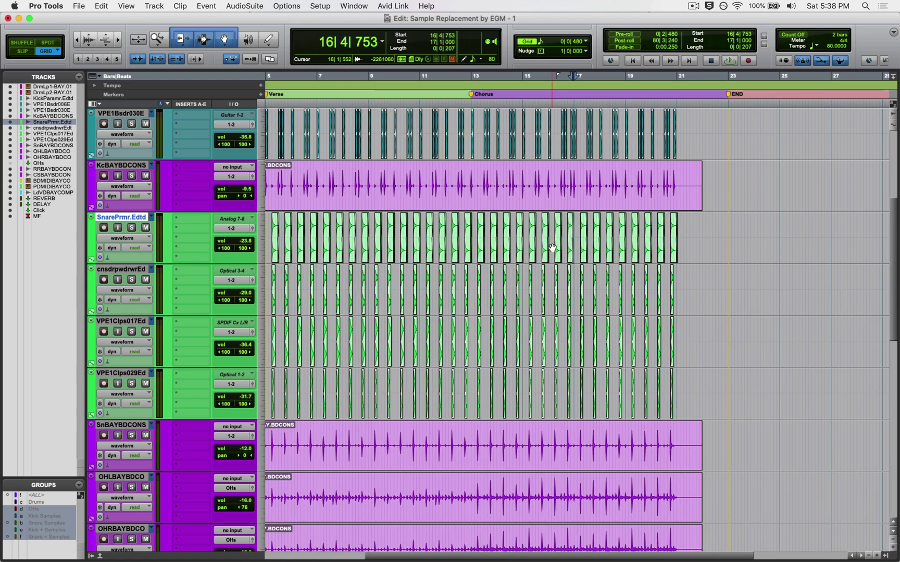
{"action": "scroll", "coordinate": [422, 228], "scroll_direction": "left", "scroll_amount": 6}
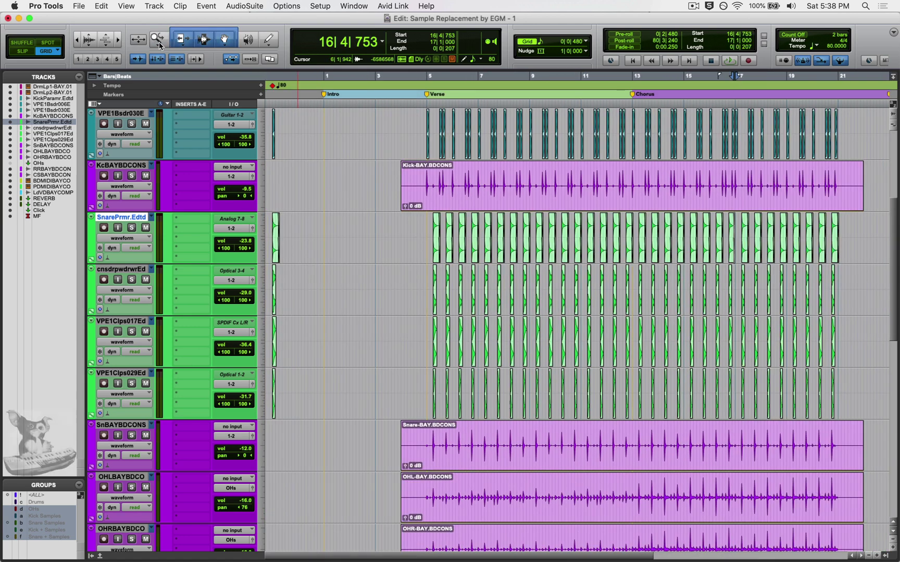
{"action": "left_click", "coordinate": [425, 228]}
{"action": "key", "text": "super+s"}
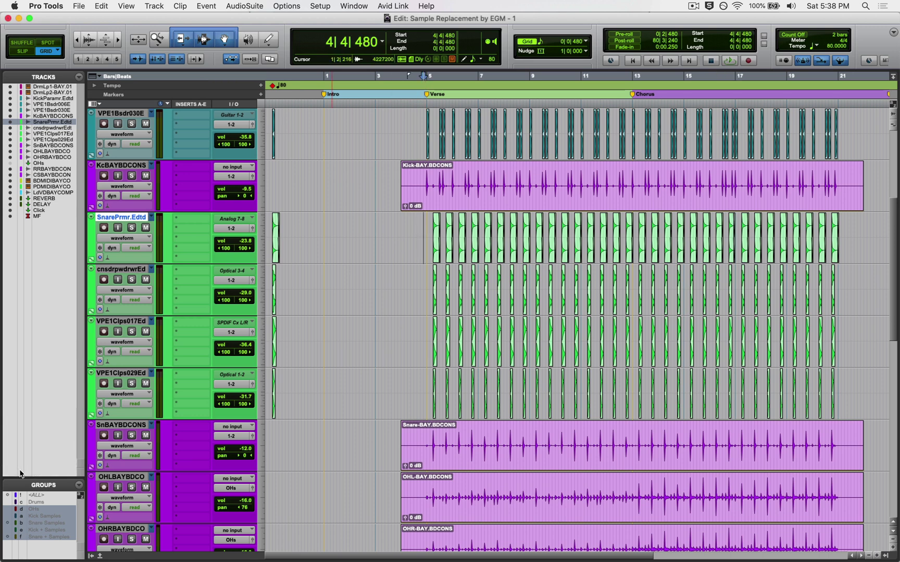
Reactivate the track groups with Kick + Samples and Snare + Samples turned off, and shrink all tracks' height to fit the window.
{"action": "left_click", "coordinate": [40, 531]}
{"action": "left_click", "coordinate": [50, 536]}
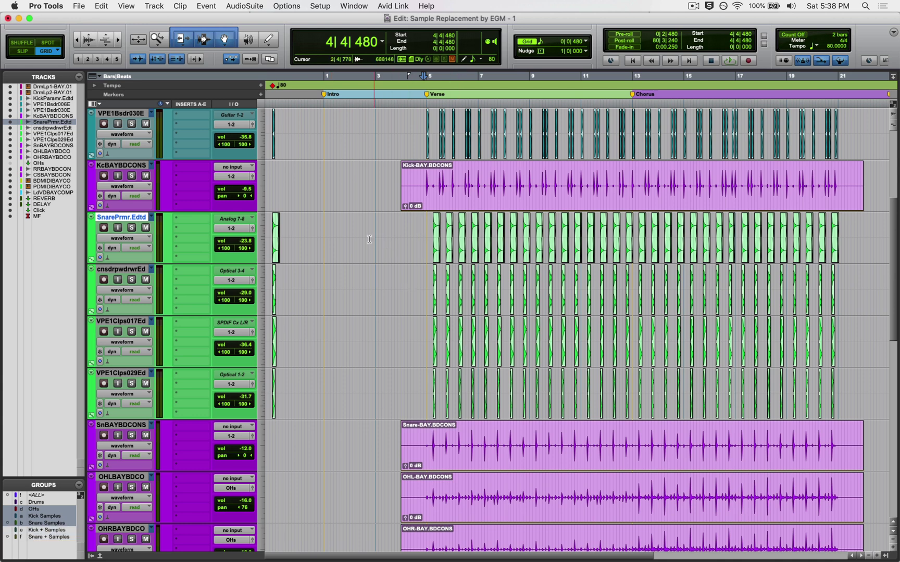
{"action": "left_click", "coordinate": [261, 172]}
{"action": "left_click", "coordinate": [291, 215], "text": "alt"}
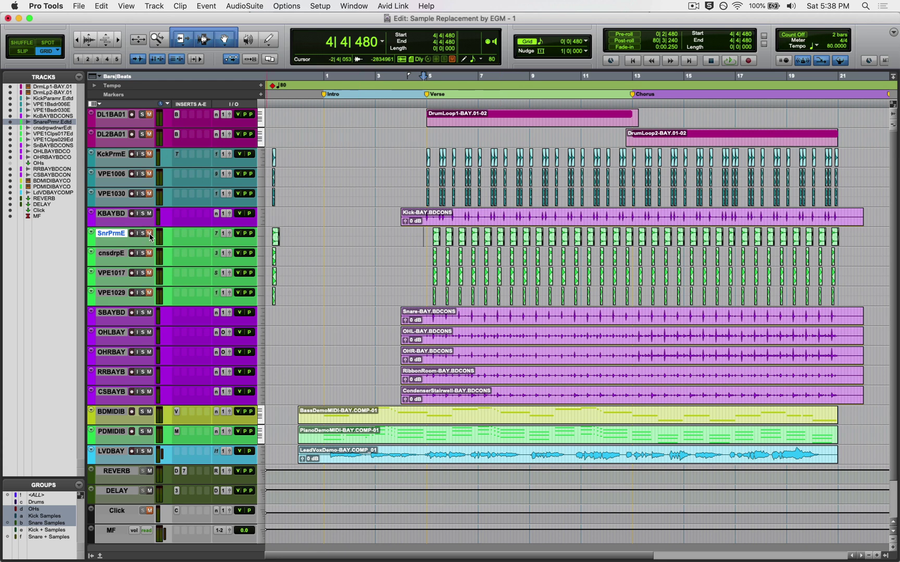
Play from 4|4|480 to compare the mix with and without the kick and snare samples, lowering SnarePrmr.Edtd's volume to -24.9 dB with its group.
{"action": "left_click", "coordinate": [425, 155]}
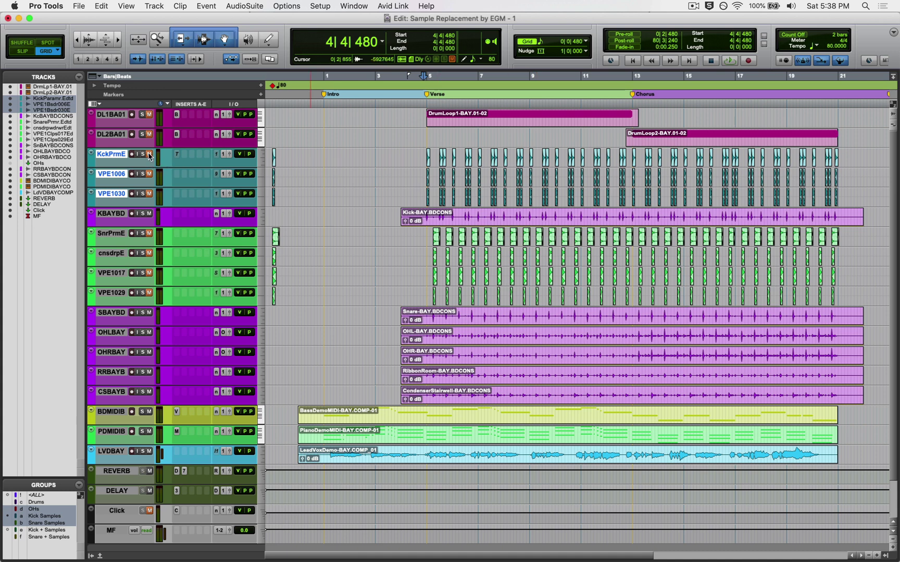
{"action": "key", "text": "space"}
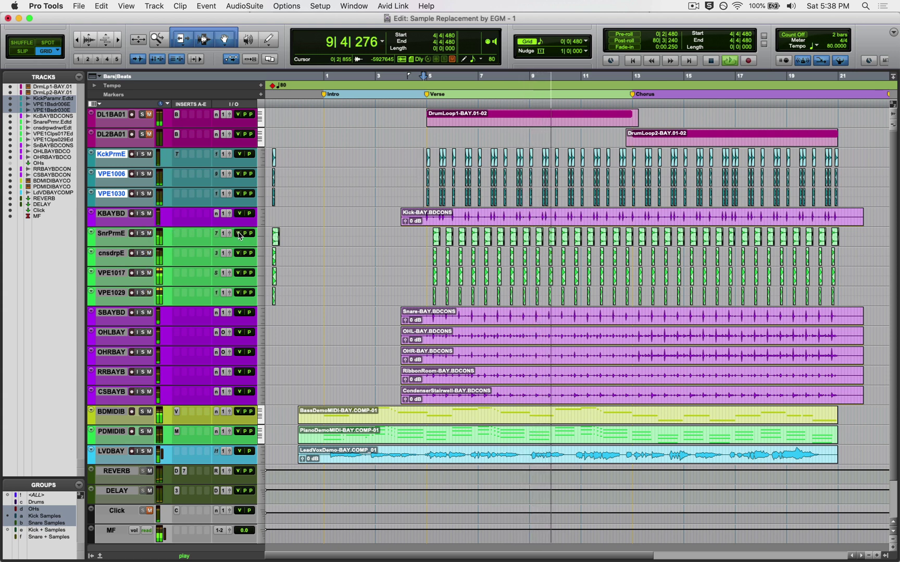
{"action": "left_click_drag", "start_coordinate": [233, 234], "coordinate": [235, 241]}
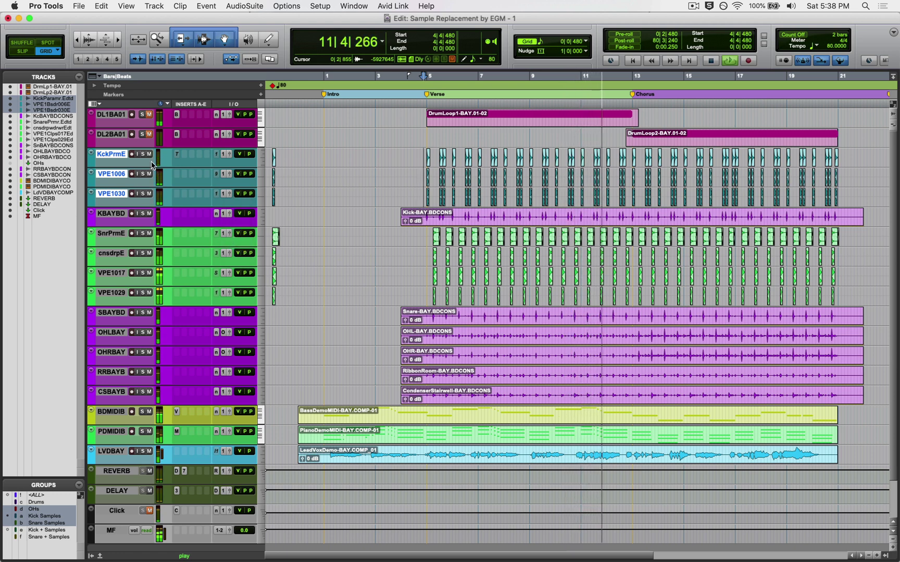
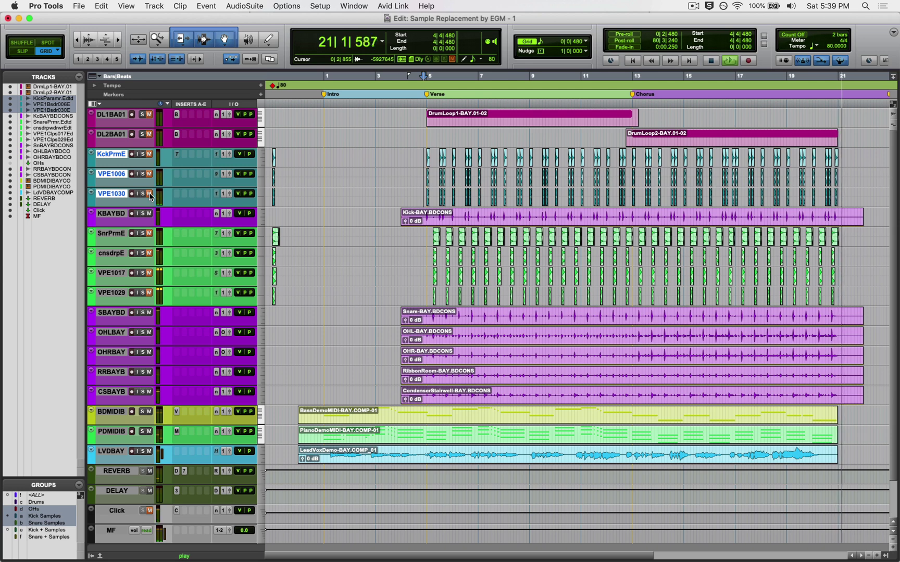
{"action": "key", "text": "space"}
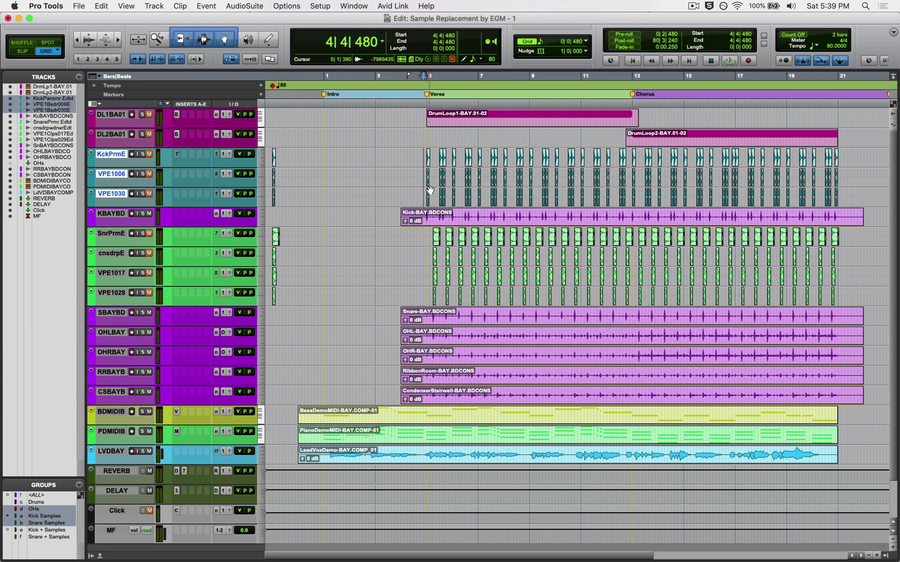
Enlarge the height of all tracks so the individual kick sample clips around bar 5 can be worked on.
{"action": "key", "text": "super+bracketright"}
{"action": "key", "text": "super+bracketright"}
{"action": "key", "text": "super+bracketright"}
{"action": "key", "text": "super+bracketleft"}
{"action": "key", "text": "super+bracketleft"}
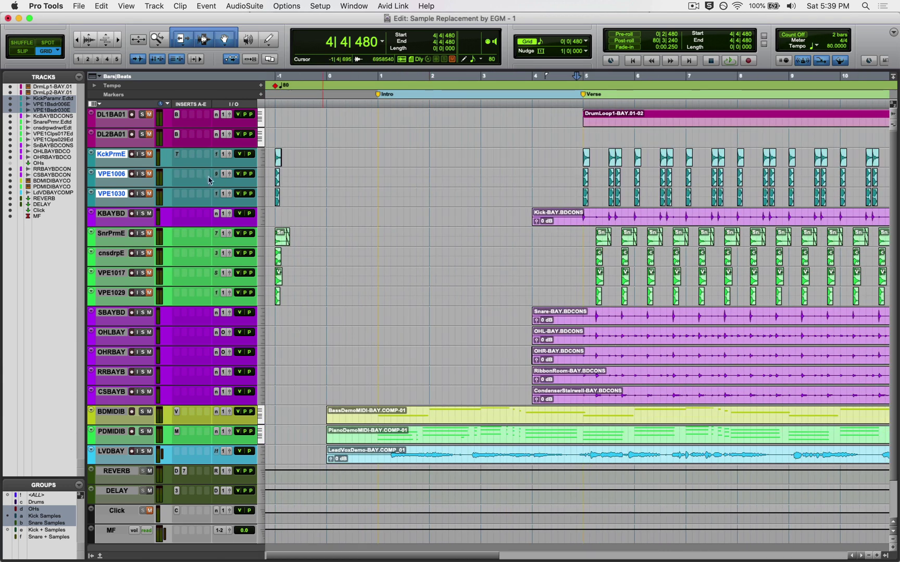
{"action": "left_click", "coordinate": [259, 173]}
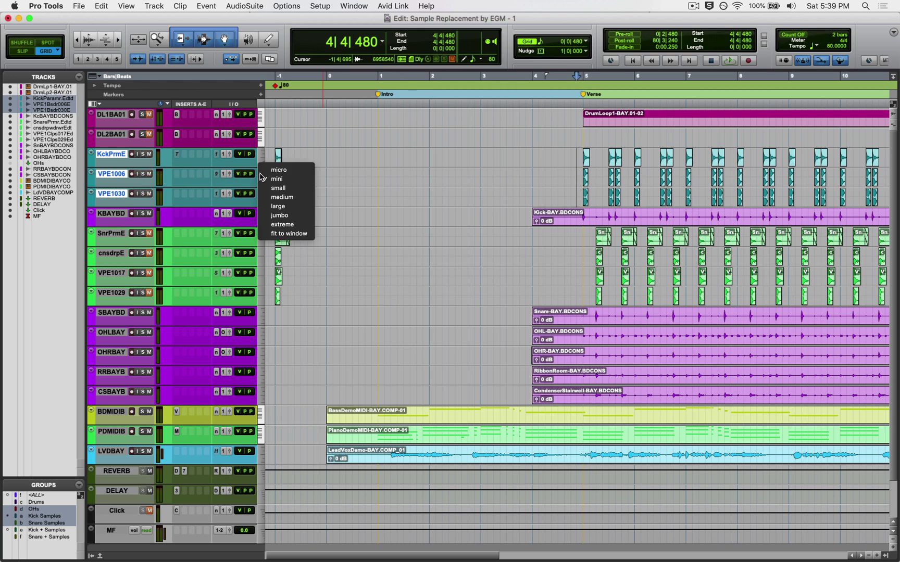
{"action": "left_click", "coordinate": [554, 199]}
{"action": "key", "text": "ctrl+alt+Up"}
{"action": "key", "text": "super+bracketright"}
{"action": "key", "text": "super+bracketright"}
{"action": "key", "text": "super+bracketright"}
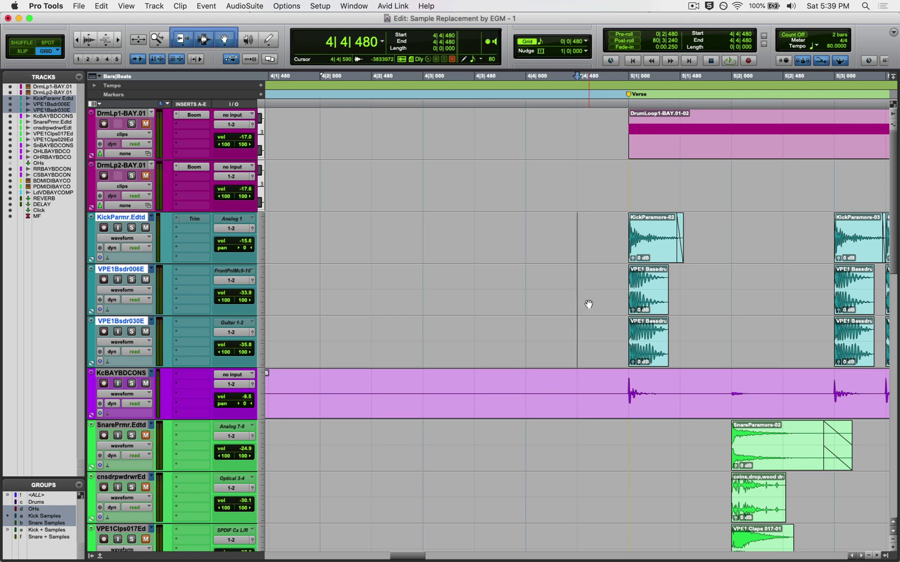
{"action": "key", "text": "super+bracketleft"}
{"action": "key", "text": "super+bracketleft"}
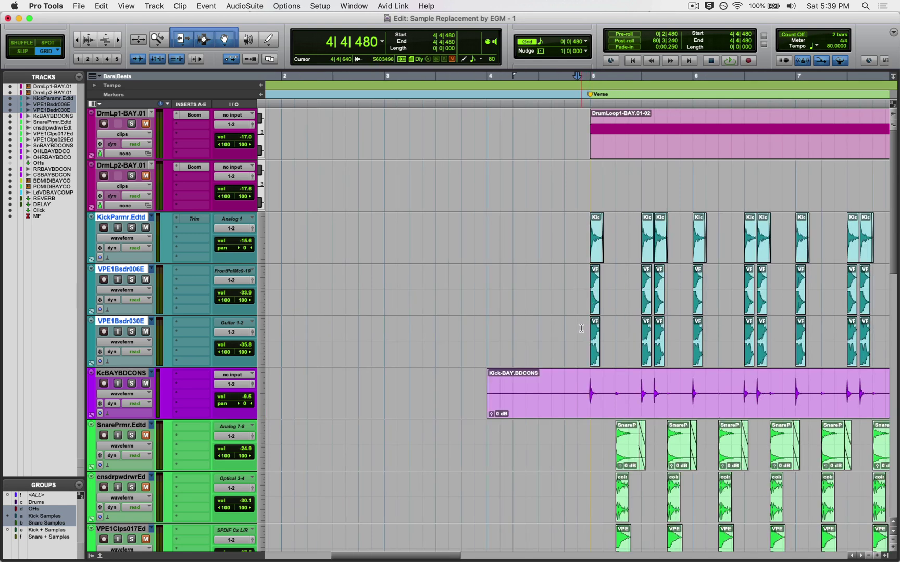
Suspend all track groups, solo the unmuted VPE1Bsdr030E kick sample track, and audition it from 4|4|480.
{"action": "key", "text": "super+shift+g"}
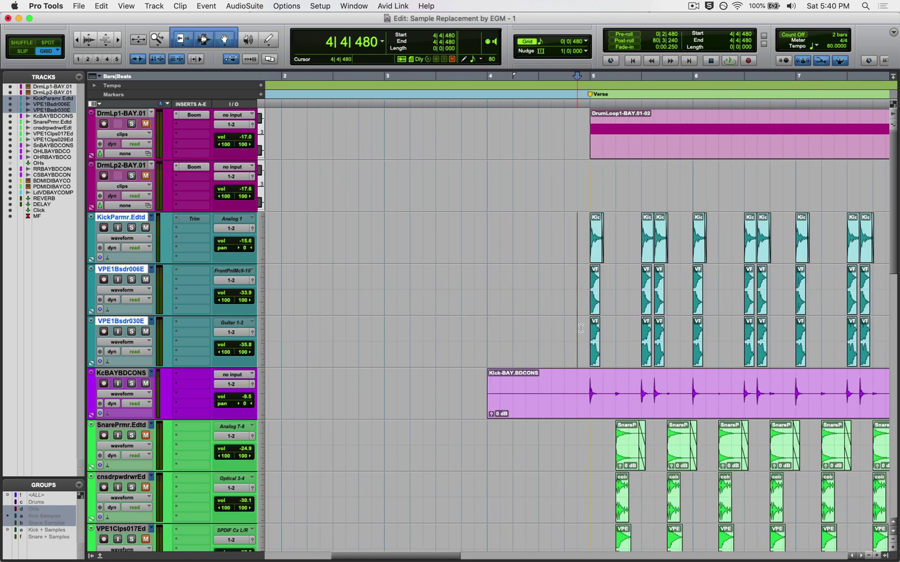
{"action": "left_click", "coordinate": [132, 332]}
{"action": "key", "text": "space"}
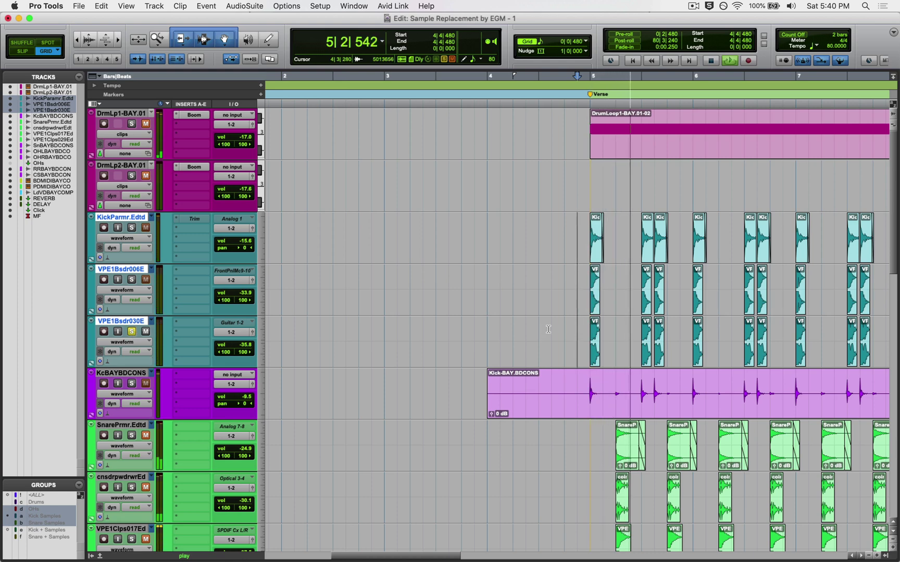
{"action": "key", "text": "super+["}
{"action": "key", "text": "super+["}
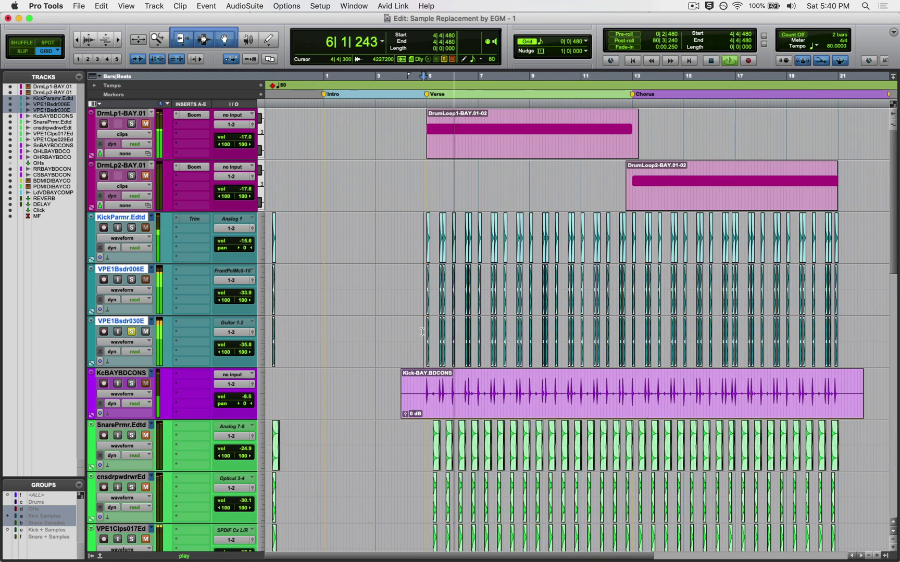
{"action": "key", "text": "space"}
Mute the VPE1Bsdr030E clips from 4|4|000 to 12|4|480 and place the edit cursor at 12|4|480.
{"action": "left_click_drag", "start_coordinate": [421, 333], "coordinate": [628, 333]}
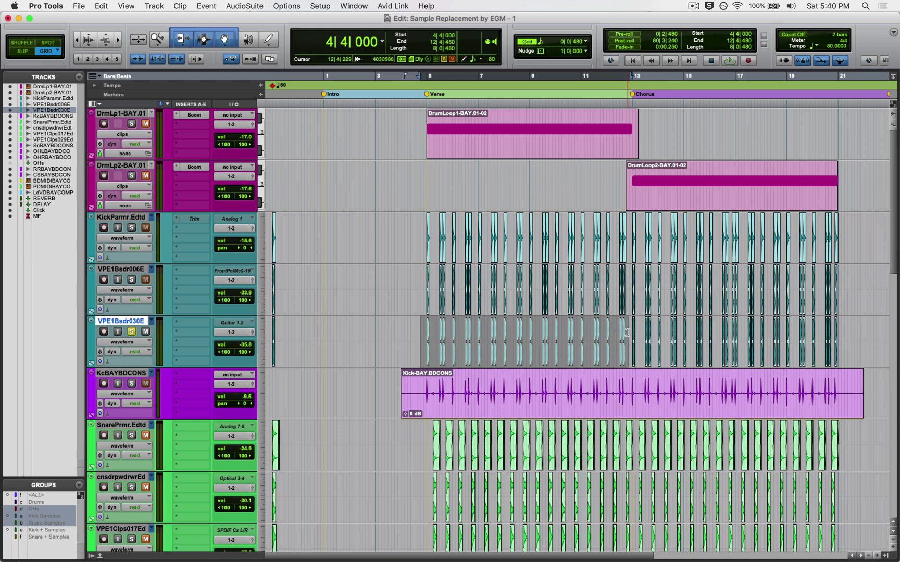
{"action": "key", "text": "super+]"}
{"action": "key", "text": "Right"}
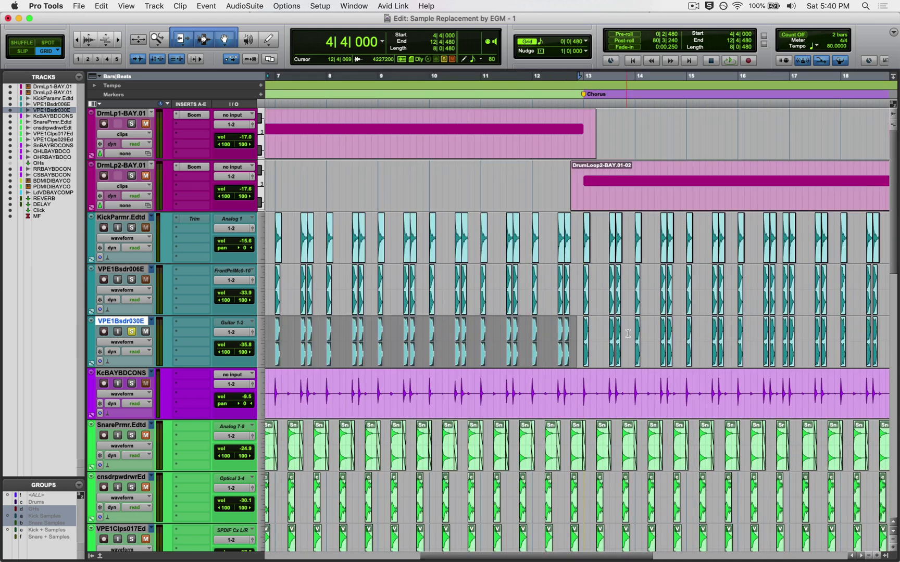
{"action": "key", "text": "super+m"}
{"action": "left_click", "coordinate": [522, 335]}
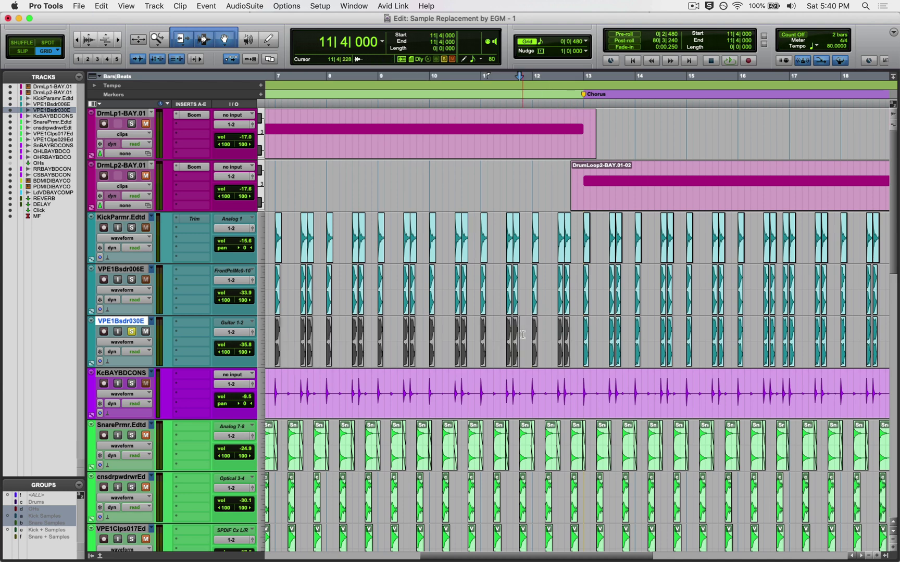
{"action": "left_click", "coordinate": [576, 336]}
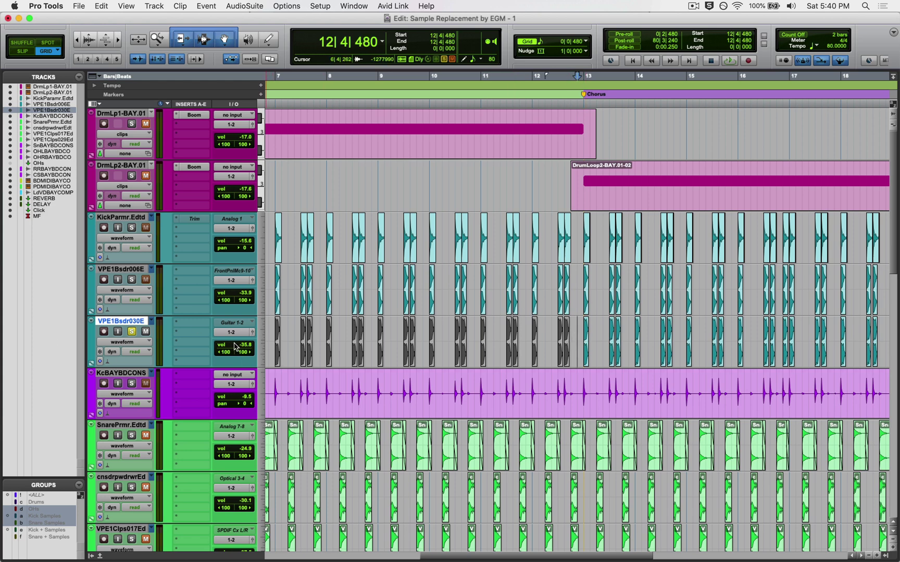
Raise the VPE1Bsdr030E track's volume to -34.0 dB.
{"action": "left_click", "coordinate": [235, 346]}
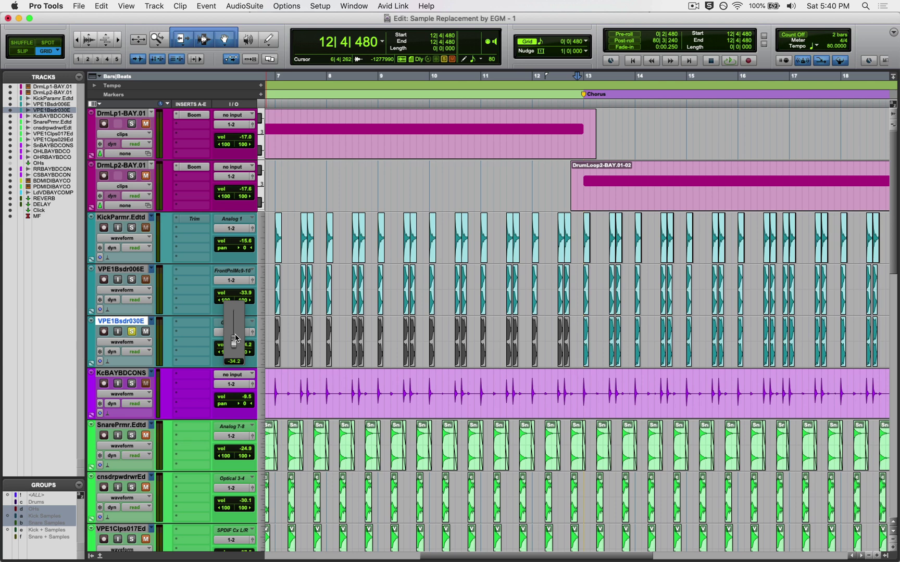
{"action": "left_click_drag", "start_coordinate": [235, 337], "coordinate": [235, 338]}
{"action": "key", "text": "super+bracketleft"}
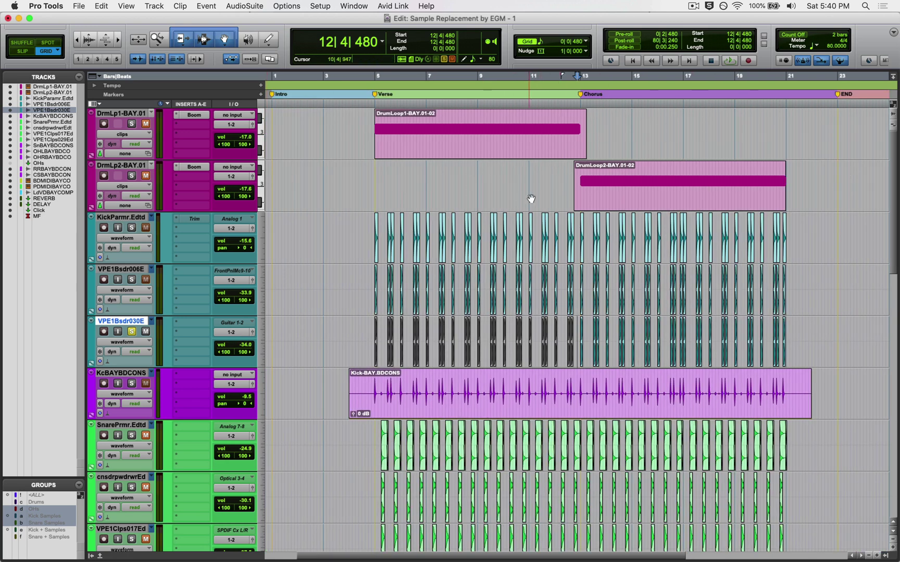
Unsolo the VPE1Bsdr030E track, play the mix from 9|1|000 into the Chorus, and place the edit cursor at 12|4|480.
{"action": "left_click", "coordinate": [478, 177]}
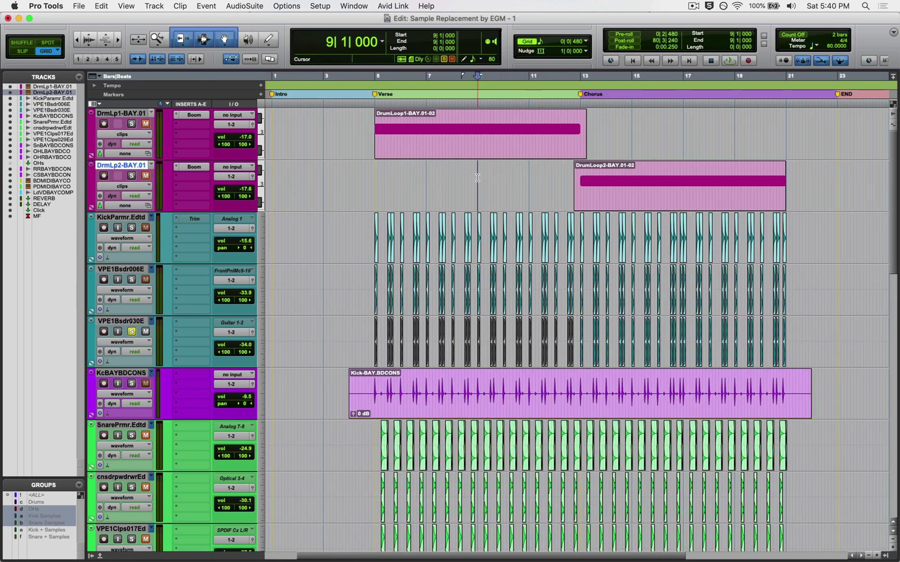
{"action": "left_click", "coordinate": [134, 332]}
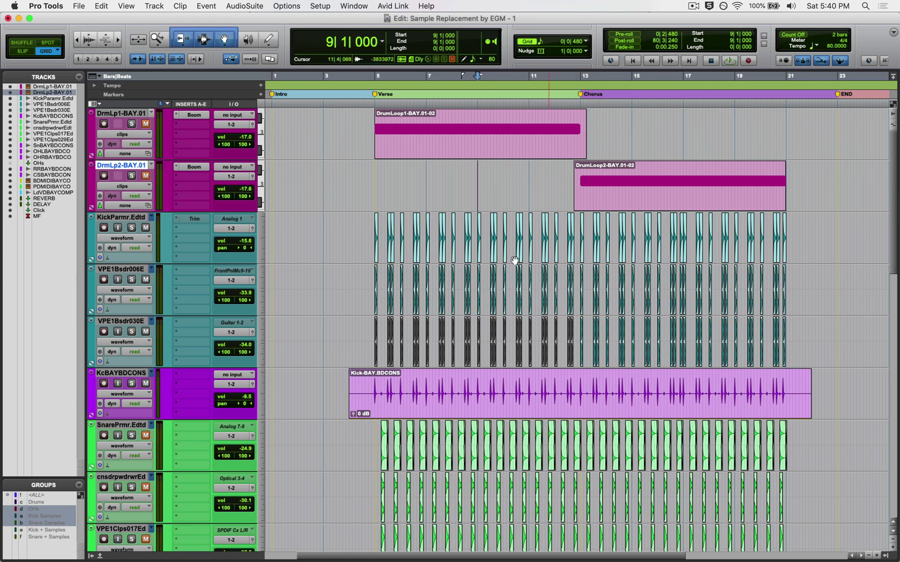
{"action": "key", "text": "space"}
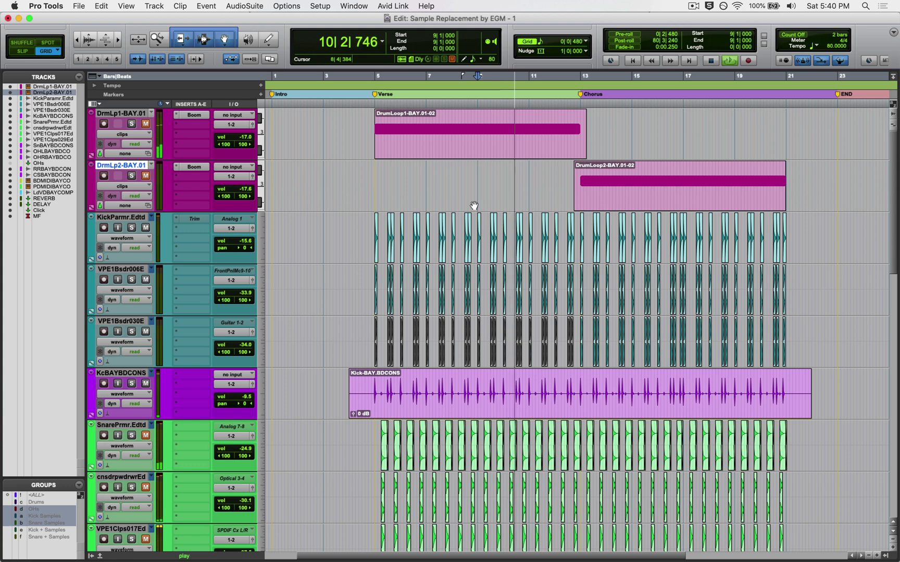
{"action": "left_click", "coordinate": [579, 323]}
{"action": "key", "text": "super+bracketright"}
{"action": "key", "text": "super+bracketright"}
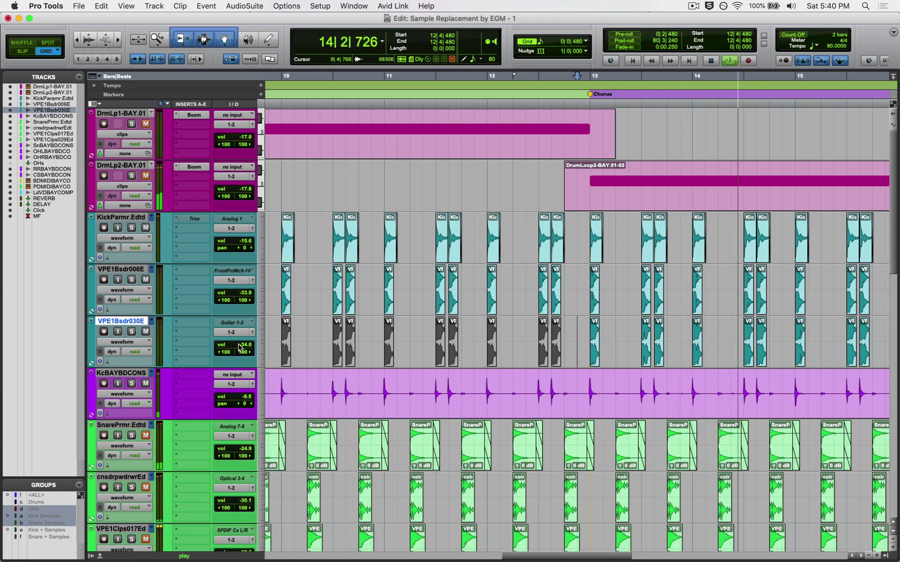
{"action": "key", "text": "space"}
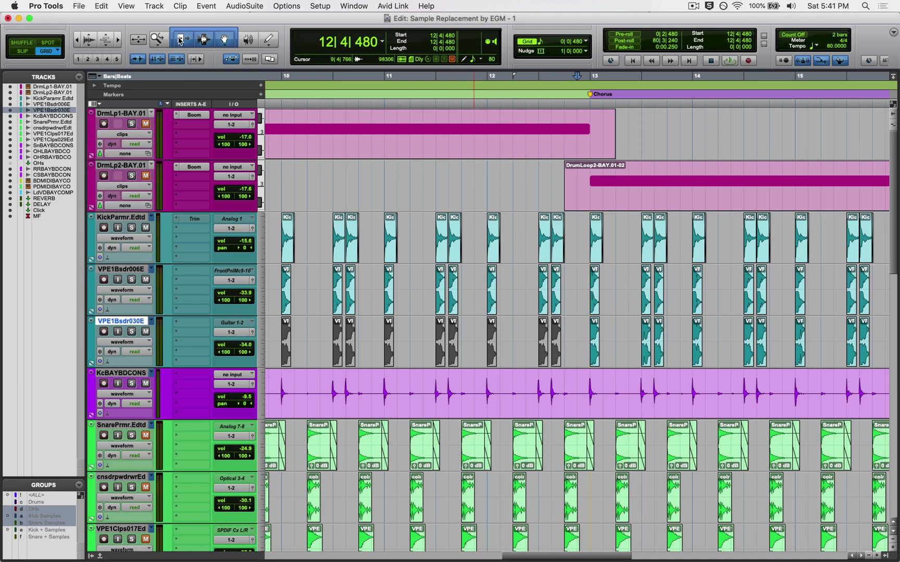
Unmute and solo the SnarePrmr.Edtd sample track and audition it from the snare hit at 5|2|000.
{"action": "scroll", "coordinate": [393, 194], "scroll_direction": "down", "scroll_amount": 5}
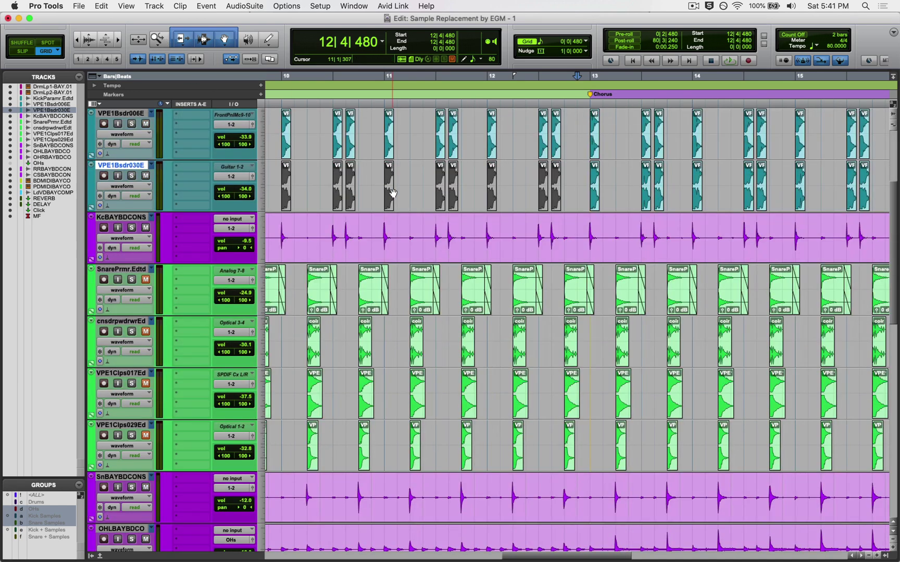
{"action": "key", "text": "super+bracketleft"}
{"action": "key", "text": "super+bracketleft"}
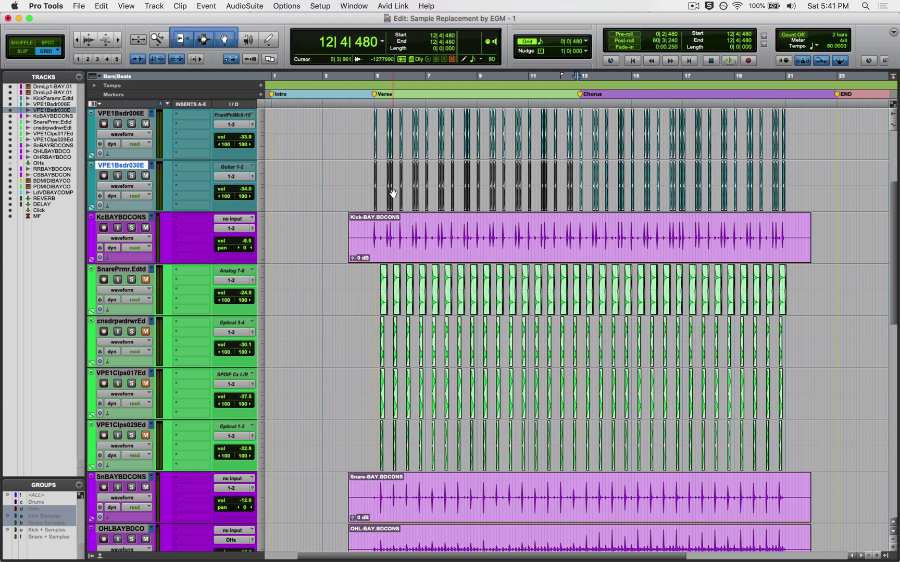
{"action": "left_click", "coordinate": [381, 290]}
{"action": "key", "text": "super+bracketright"}
{"action": "key", "text": "super+bracketright"}
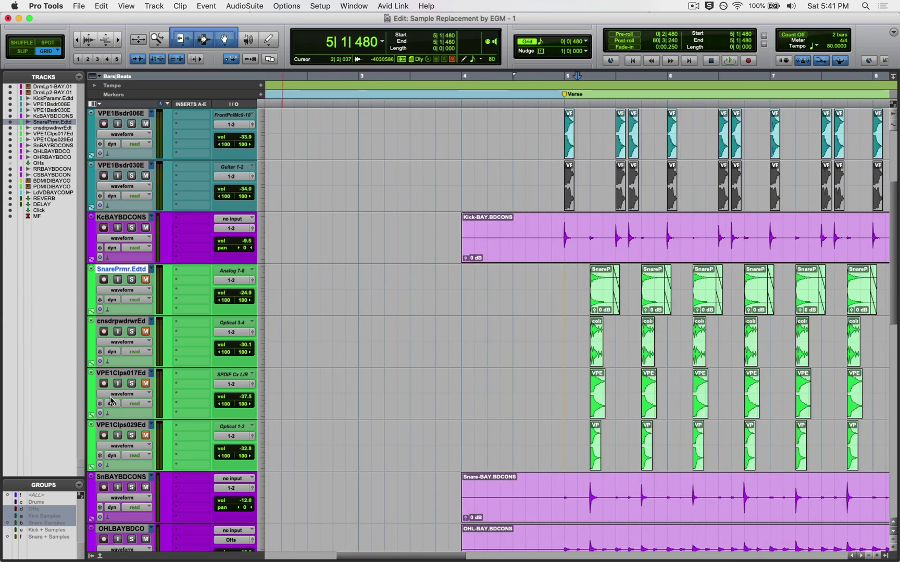
{"action": "left_click", "coordinate": [146, 280]}
{"action": "left_click", "coordinate": [132, 279]}
{"action": "key", "text": "space"}
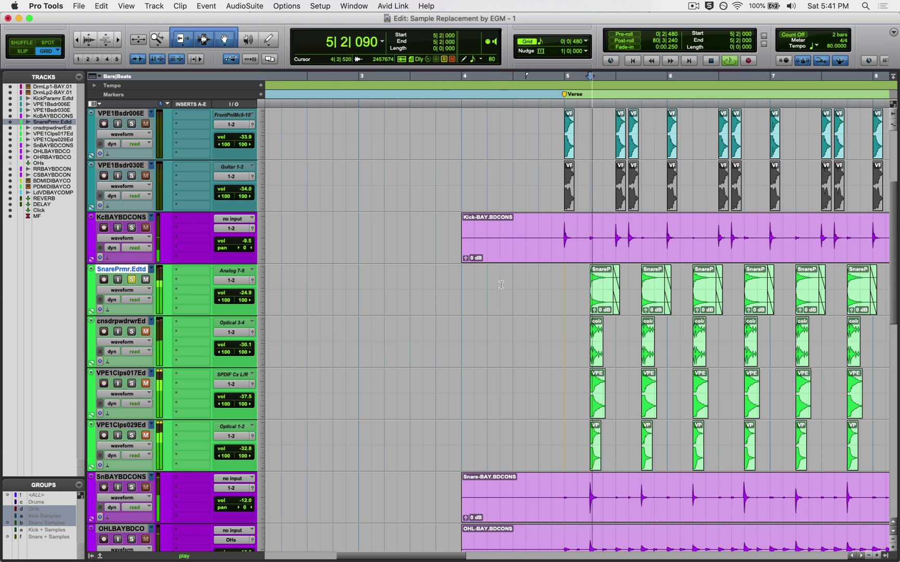
{"action": "key", "text": "space"}
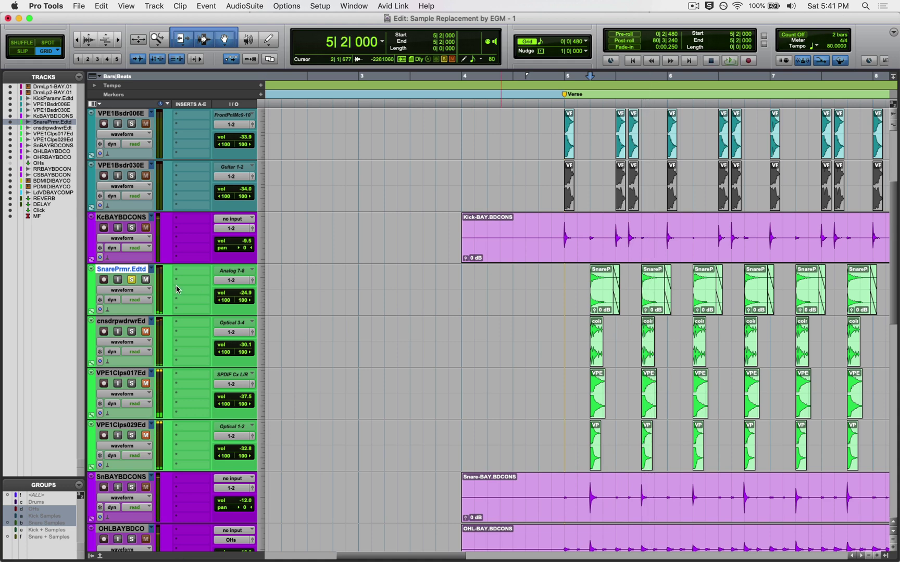
Unsolo the SnarePrmr.Edtd track and raise its volume to -22.8 dB.
{"action": "left_click", "coordinate": [132, 280]}
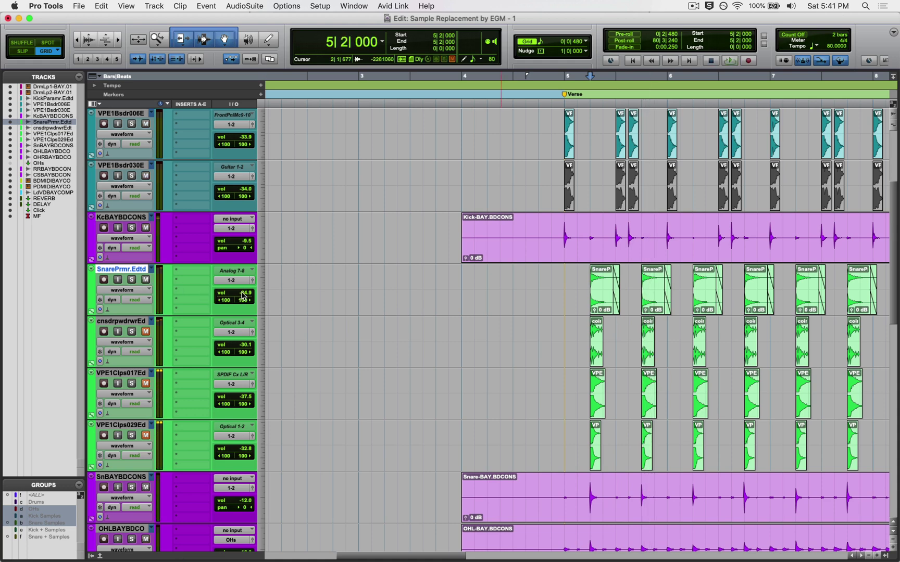
{"action": "left_click_drag", "start_coordinate": [242, 295], "coordinate": [242, 294]}
Mute the Verse clips on the SnarePrmr.Edtd track from 5|1|000 to 12|3|480.
{"action": "key", "text": "super+bracketleft"}
{"action": "key", "text": "super+bracketleft"}
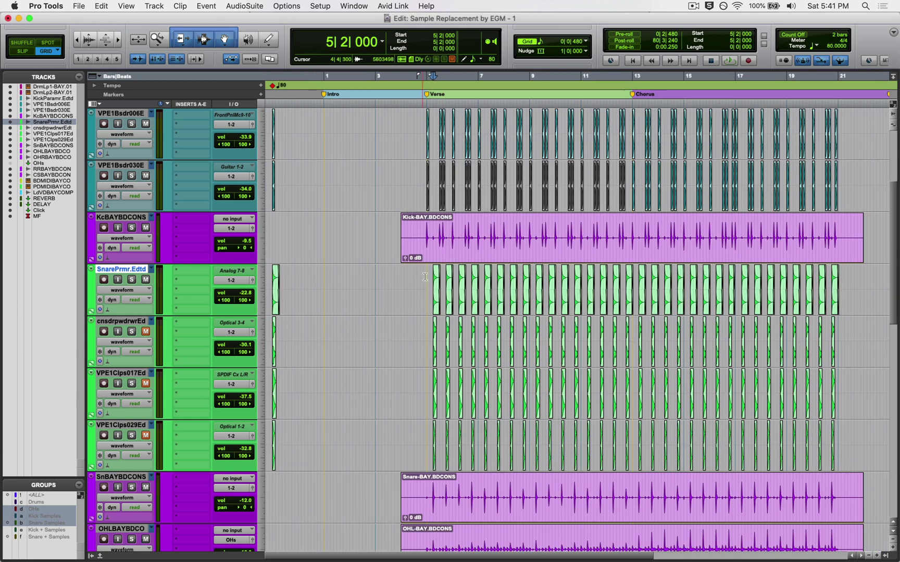
{"action": "left_click_drag", "start_coordinate": [425, 276], "coordinate": [621, 289]}
{"action": "key", "text": "super+c"}
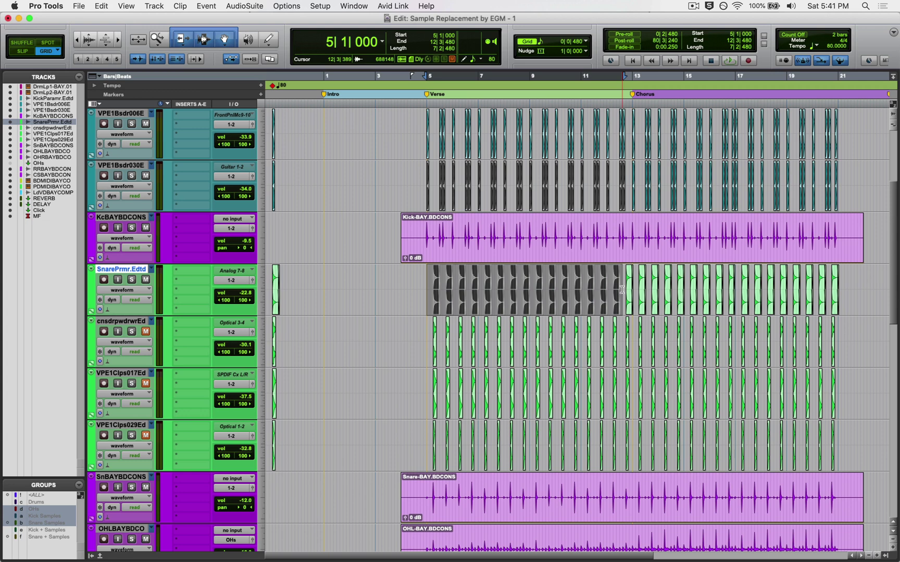
Unmute, solo and audition the cnsdrpwdrwrEd track, and mute its Chorus clips from 12|3|480 to 21|1|480.
{"action": "left_click", "coordinate": [133, 332]}
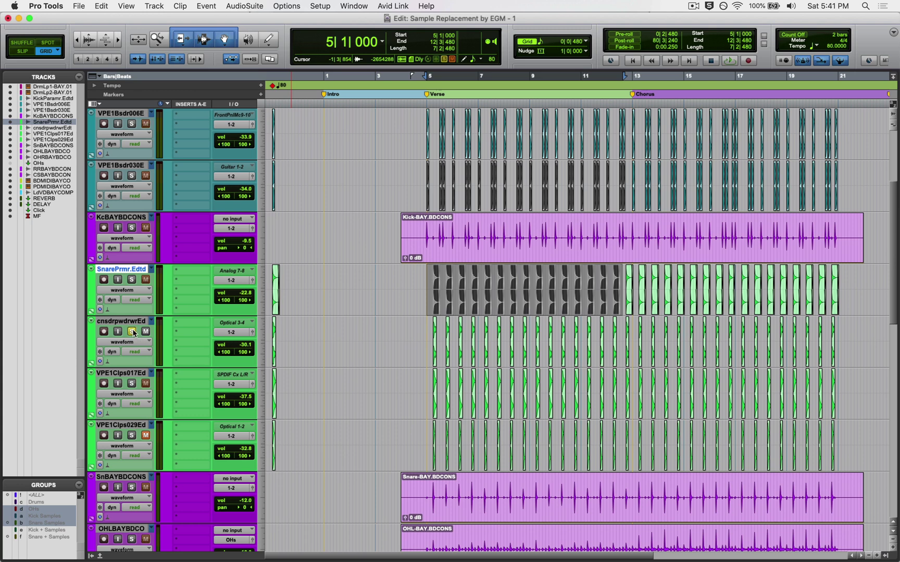
{"action": "key", "text": "space"}
{"action": "key", "text": "space"}
{"action": "left_click_drag", "start_coordinate": [621, 336], "coordinate": [840, 347]}
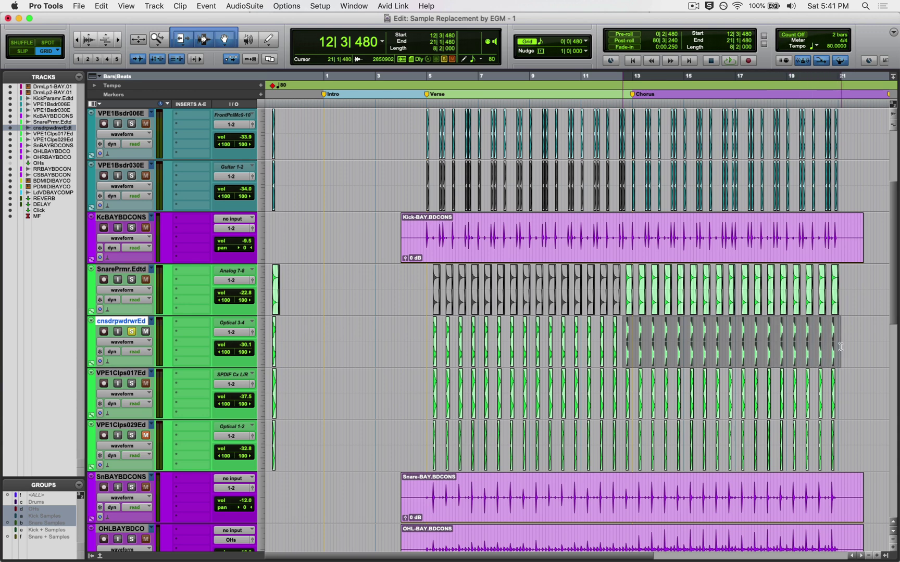
{"action": "key", "text": "super+c"}
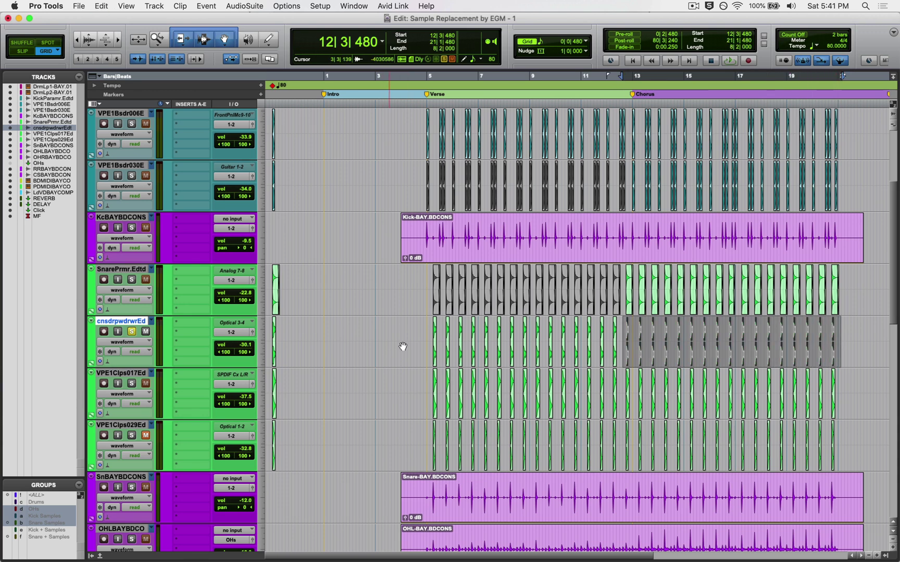
Unsolo the cnsdrpwdrwrEd track and unmute the VPE1Clps017Ed track.
{"action": "left_click", "coordinate": [422, 295]}
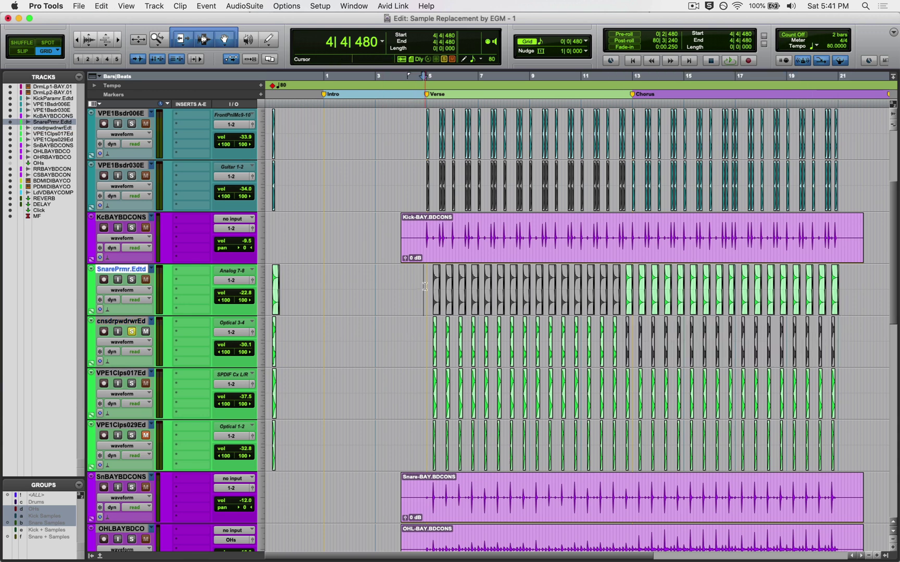
{"action": "left_click", "coordinate": [132, 333]}
{"action": "scroll", "coordinate": [322, 348], "scroll_direction": "up", "scroll_amount": 1}
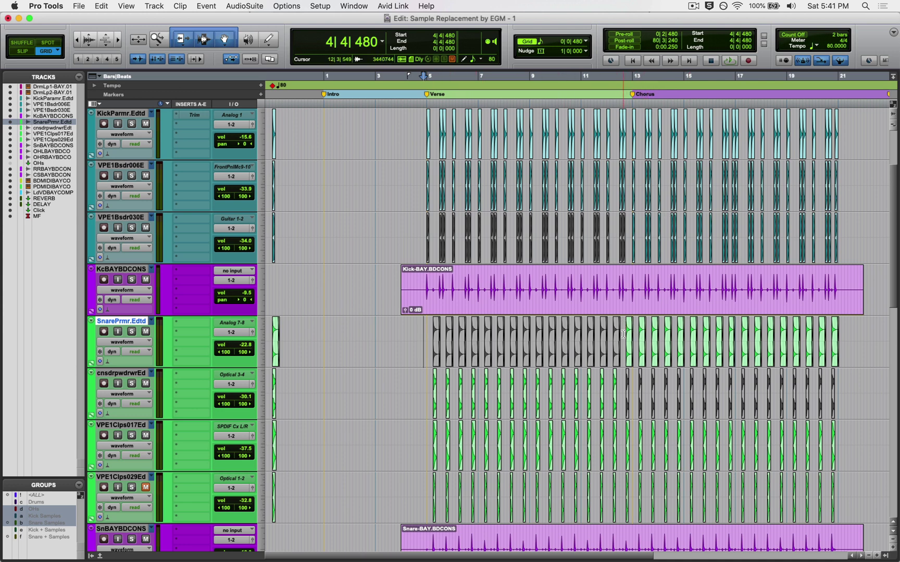
Play the mix from 4|4|480 through the Verse into the Chorus to compare the snare layers.
{"action": "left_click_drag", "start_coordinate": [624, 332], "coordinate": [841, 332]}
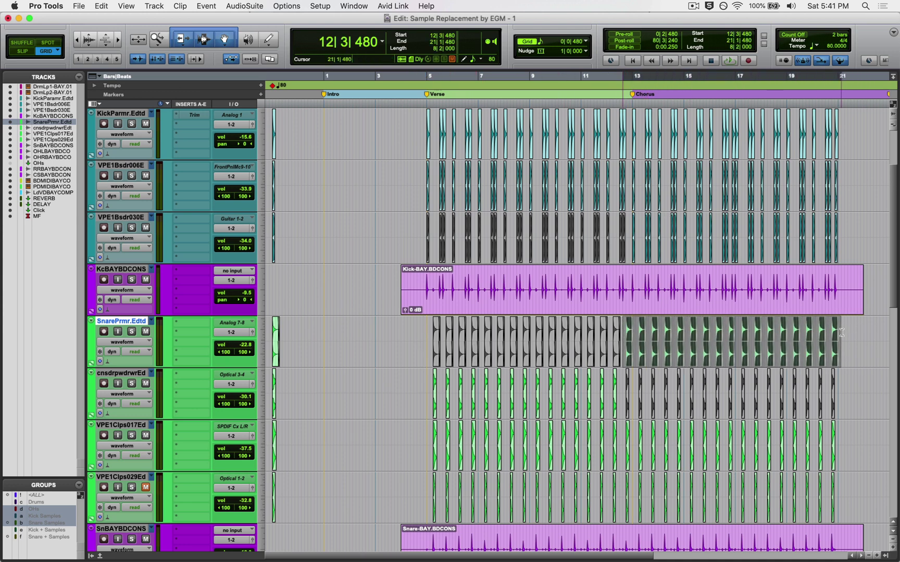
{"action": "left_click", "coordinate": [423, 329]}
{"action": "key", "text": "space"}
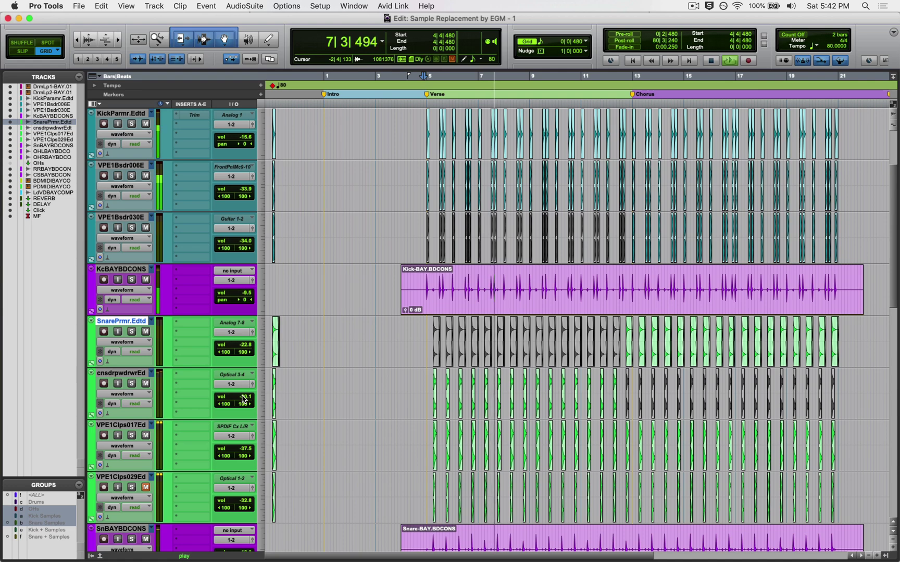
{"action": "key", "text": "super+bracketright"}
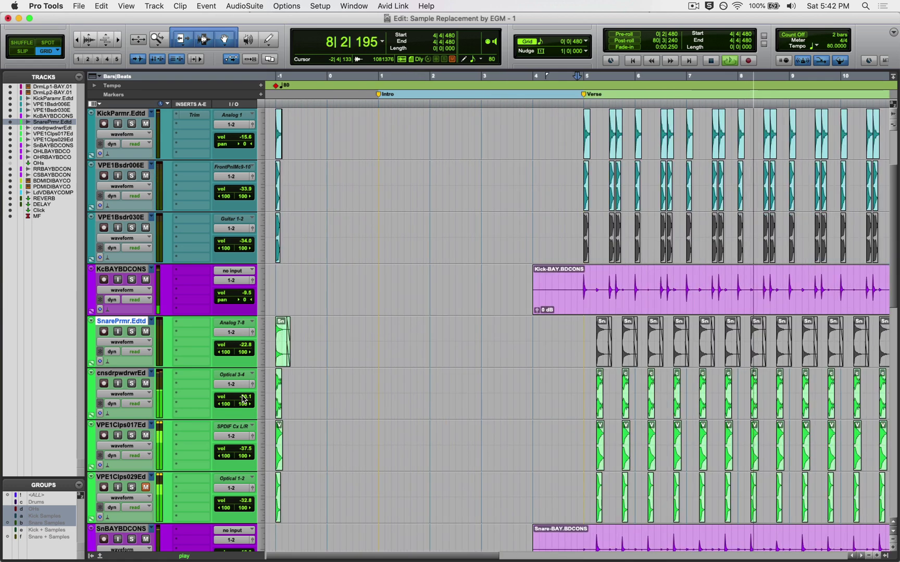
{"action": "left_click_drag", "start_coordinate": [423, 555], "coordinate": [575, 560]}
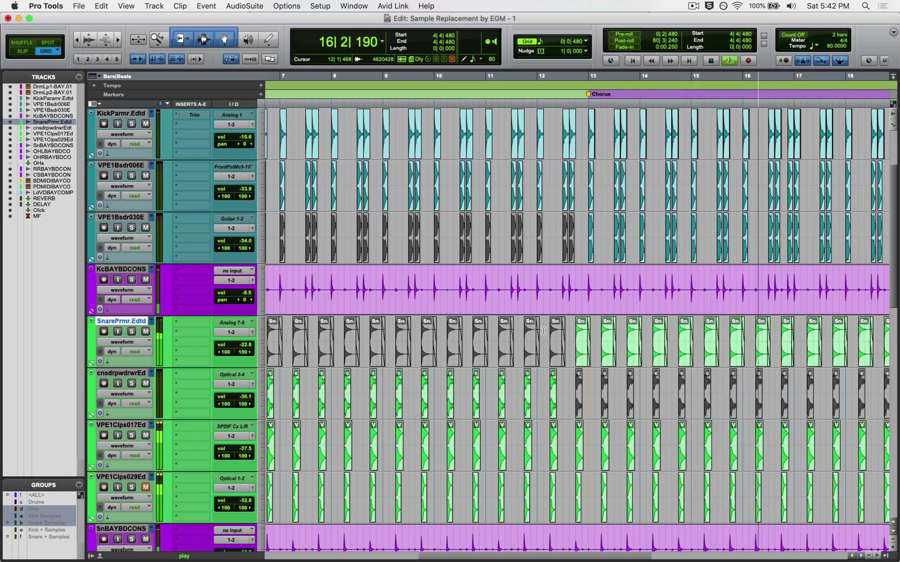
{"action": "key", "text": "space"}
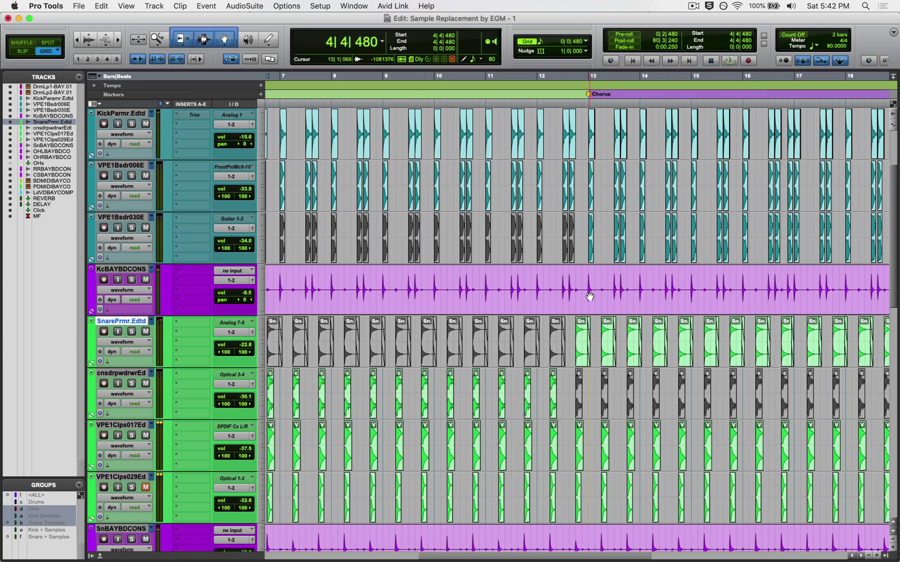
Select the SnarePrmr.Edtd clip at 12|4|000 just before the Chorus and render it with the AudioSuite Reverse effect.
{"action": "left_click", "coordinate": [582, 358]}
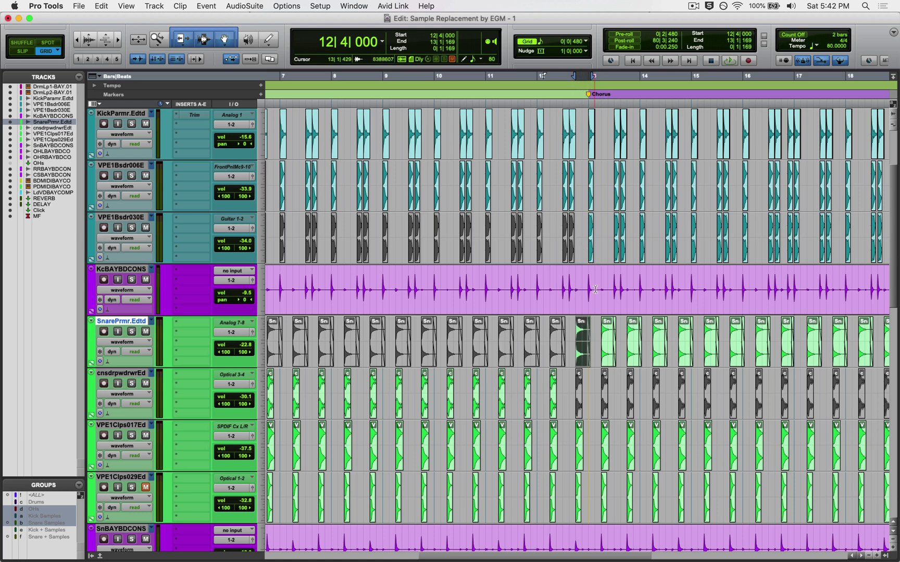
{"action": "key", "text": "super+bracketright"}
{"action": "key", "text": "super+bracketright"}
{"action": "key", "text": "super+bracketright"}
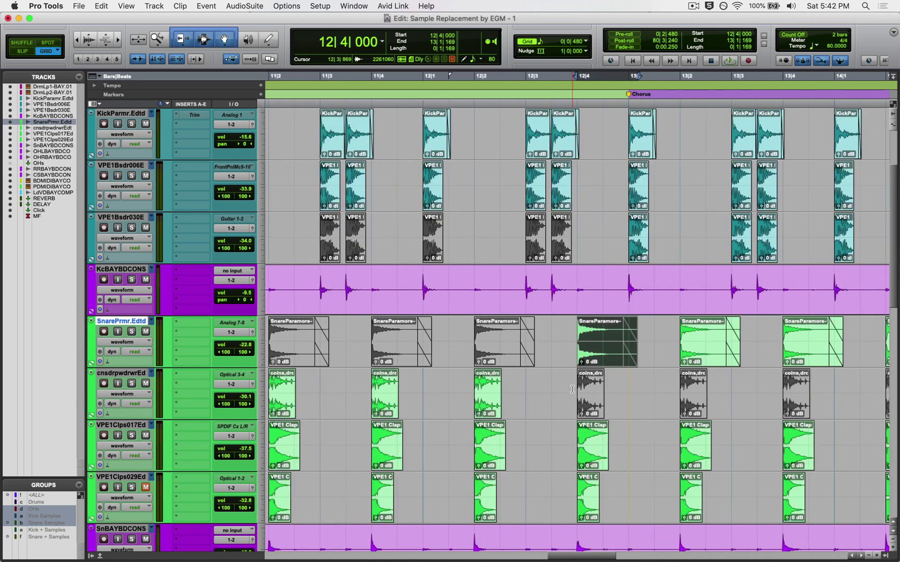
{"action": "left_click", "coordinate": [575, 337]}
{"action": "left_click", "coordinate": [606, 361]}
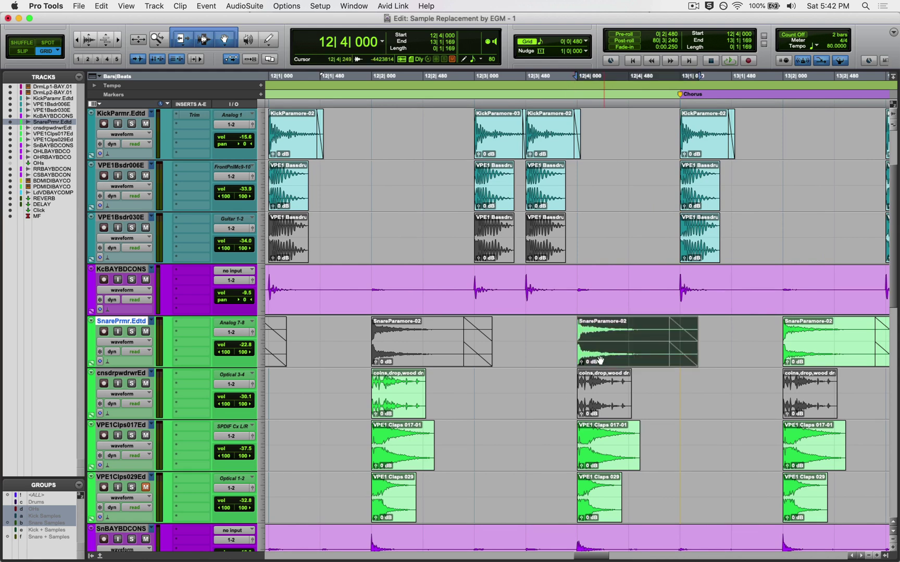
{"action": "left_click", "coordinate": [241, 6]}
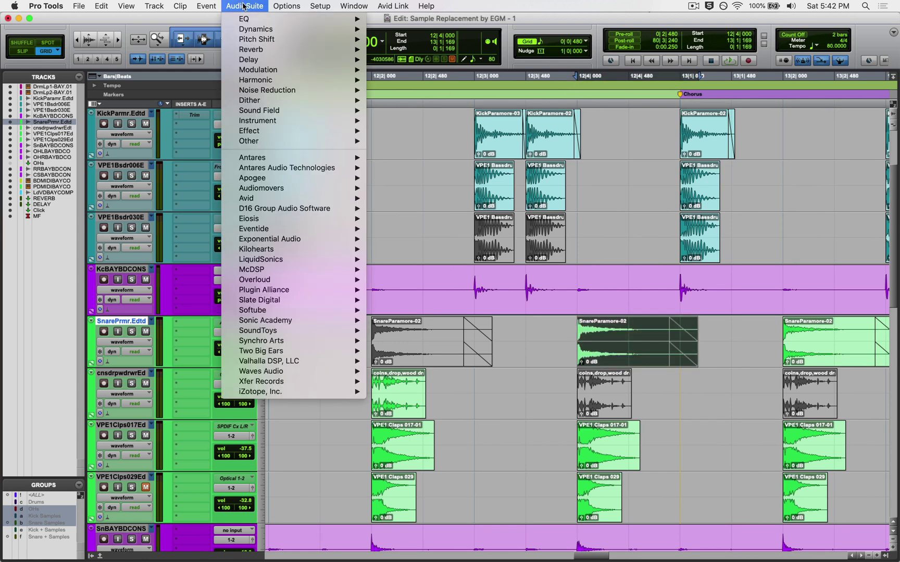
{"action": "mouse_move", "coordinate": [266, 143]}
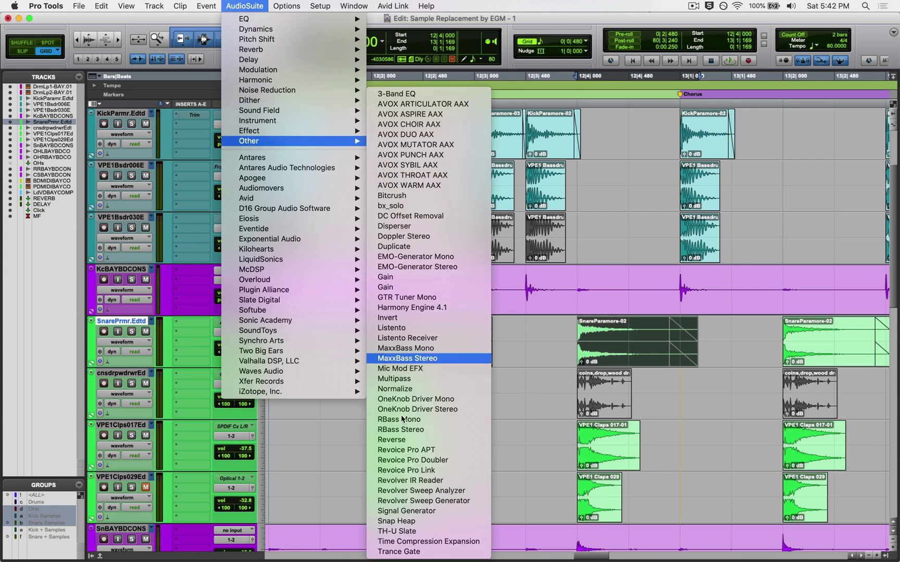
{"action": "left_click", "coordinate": [391, 440]}
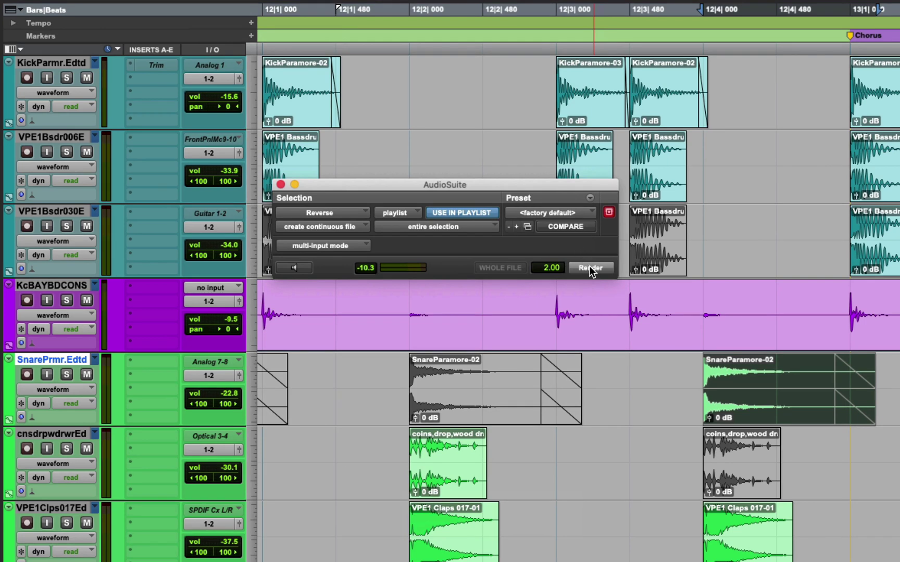
{"action": "left_click", "coordinate": [589, 268]}
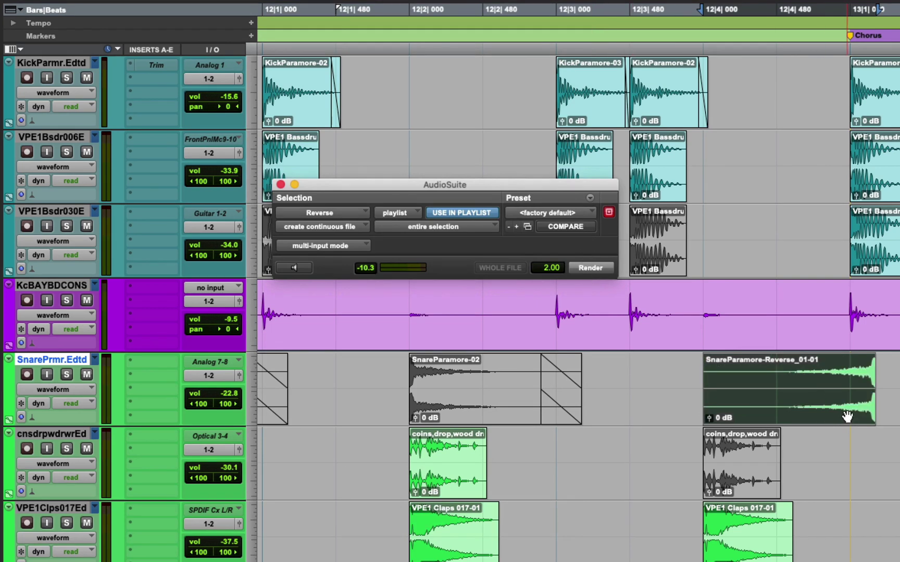
Move the reversed snare clip earlier to start at 12|3|805 so it leads into the Chorus.
{"action": "left_click_drag", "start_coordinate": [847, 417], "coordinate": [823, 418]}
{"action": "key", "text": "super+bracketleft"}
{"action": "key", "text": "super+bracketleft"}
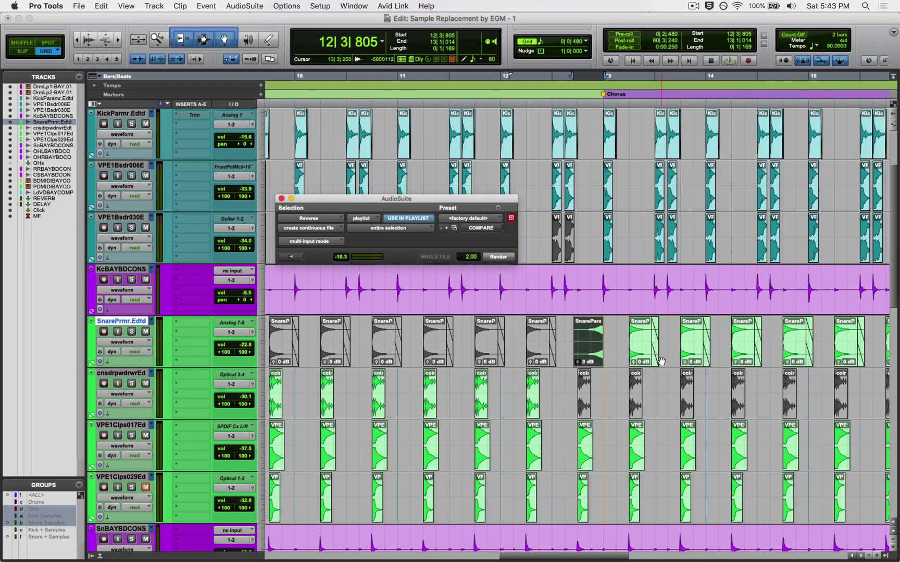
Unmute the VPE1Clps029Ed track, audition it soloed from 12|4|000, and unsolo it.
{"action": "scroll", "coordinate": [661, 361], "scroll_direction": "down", "scroll_amount": 2}
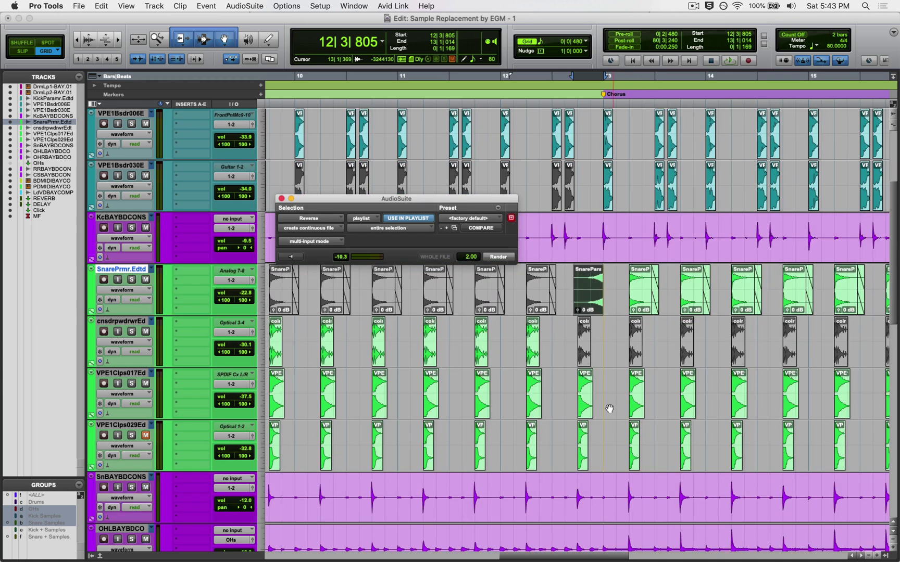
{"action": "left_click", "coordinate": [578, 430]}
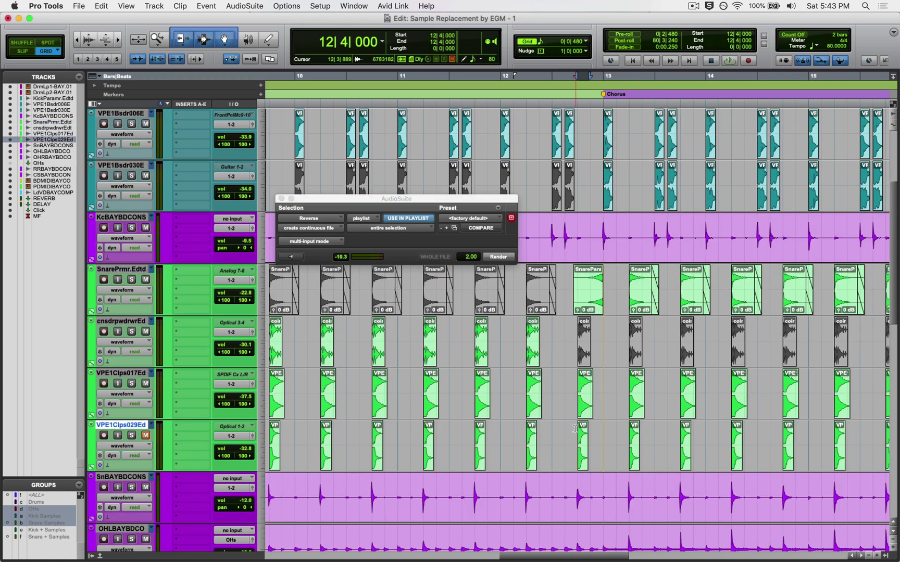
{"action": "left_click", "coordinate": [146, 435]}
{"action": "left_click", "coordinate": [132, 436]}
{"action": "key", "text": "space"}
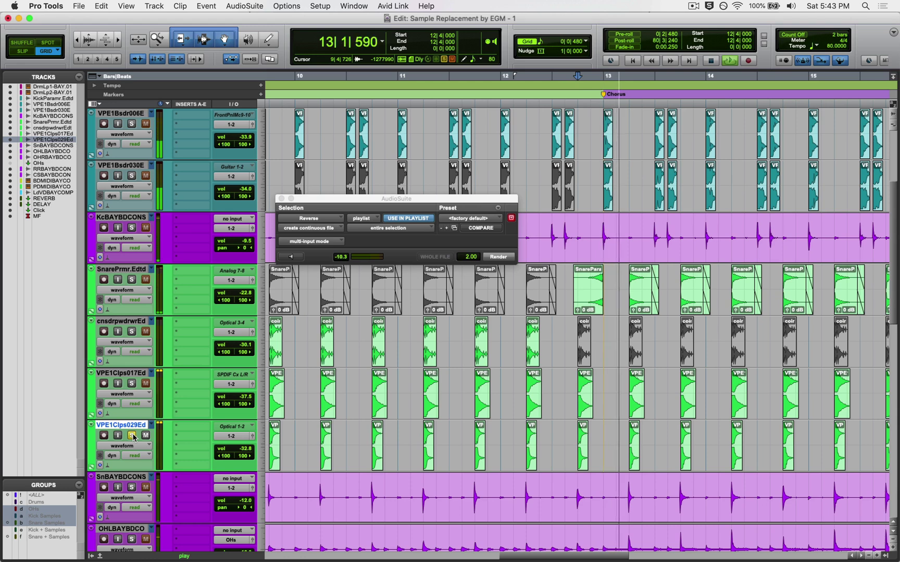
{"action": "key", "text": "space"}
{"action": "left_click", "coordinate": [132, 435]}
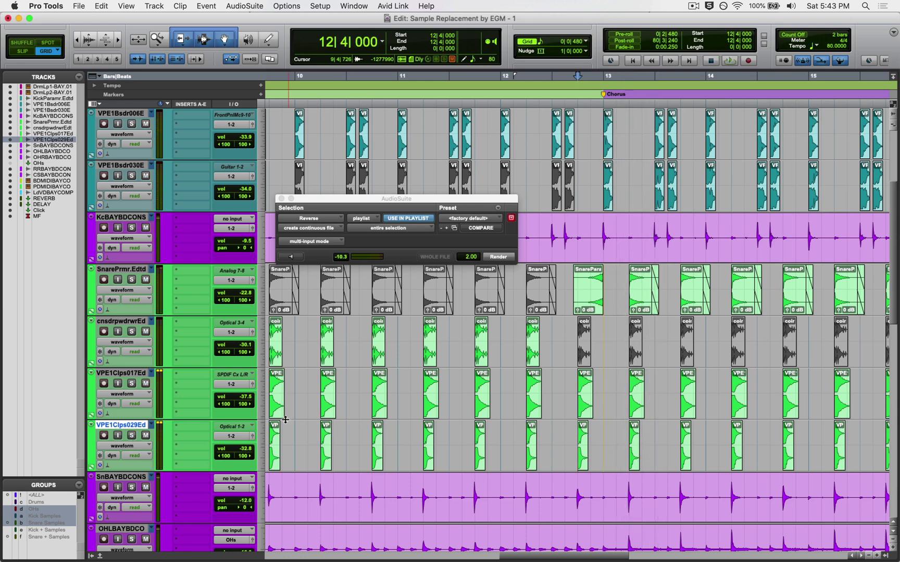
Play the mix from 13|1|000 and copy the VPE1Clps029Ed clip at 13|4|000 to the following eighth note.
{"action": "left_click", "coordinate": [602, 427]}
{"action": "key", "text": "space"}
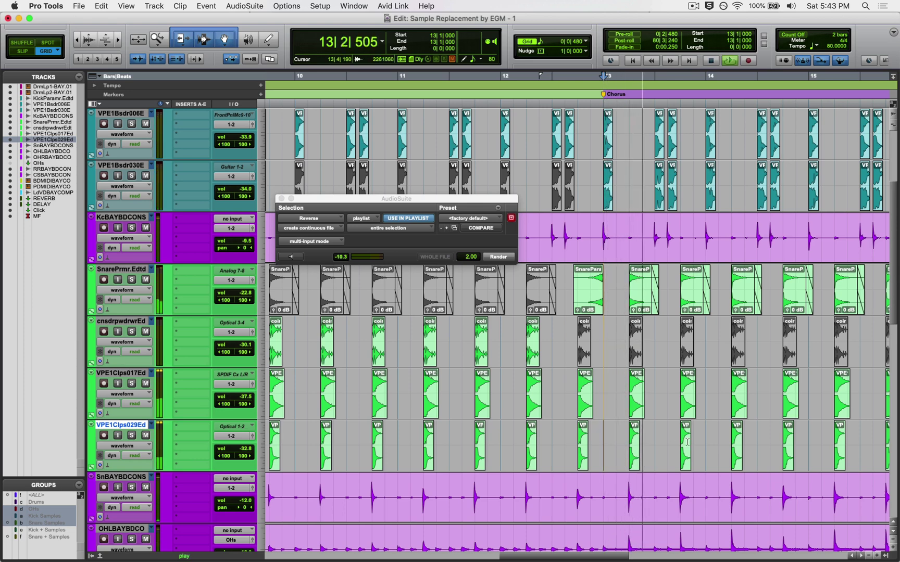
{"action": "key", "text": "space"}
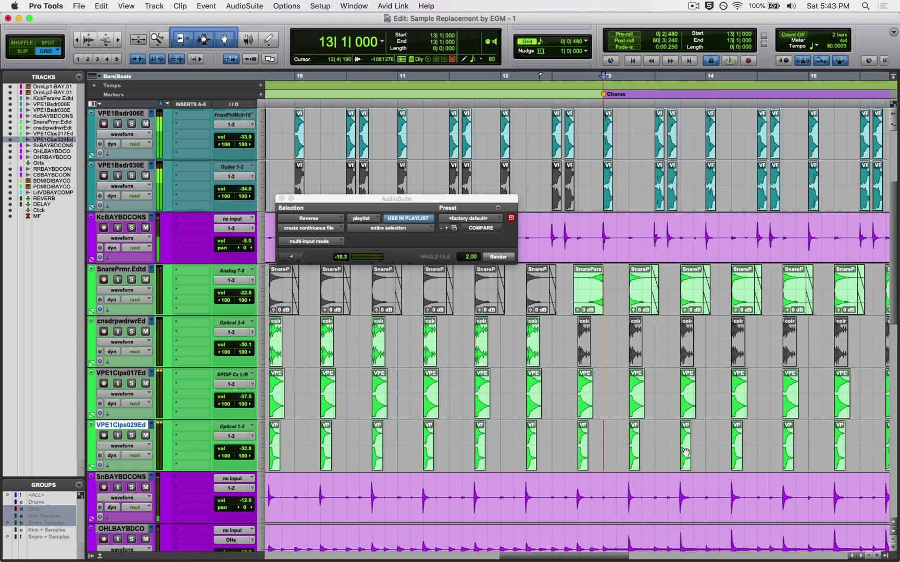
{"action": "left_click_drag", "start_coordinate": [685, 452], "coordinate": [698, 452]}
Select the VPE1Clps029Ed pattern in bar 13 as a full bar and duplicate it seven times through bar 20.
{"action": "left_click_drag", "start_coordinate": [604, 437], "coordinate": [706, 434]}
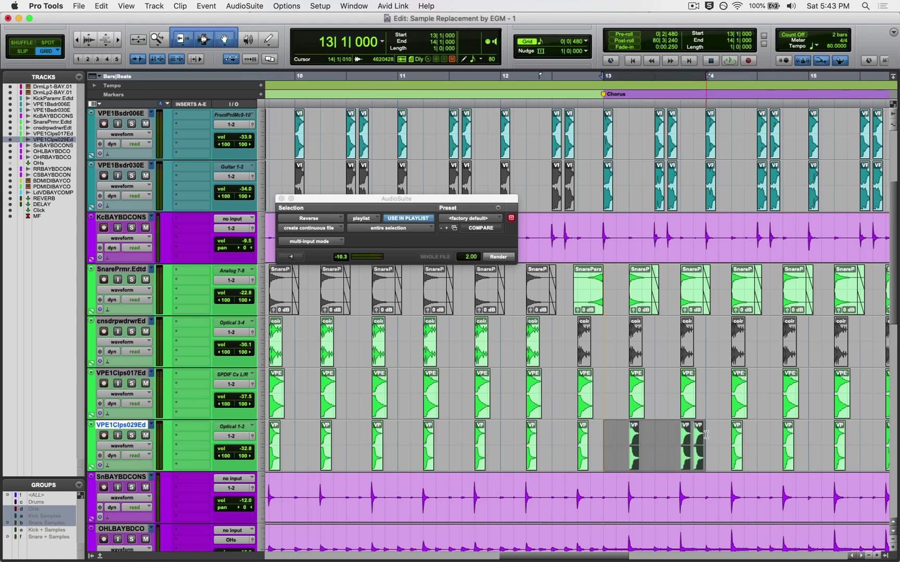
{"action": "key", "text": "r"}
{"action": "key", "text": "r"}
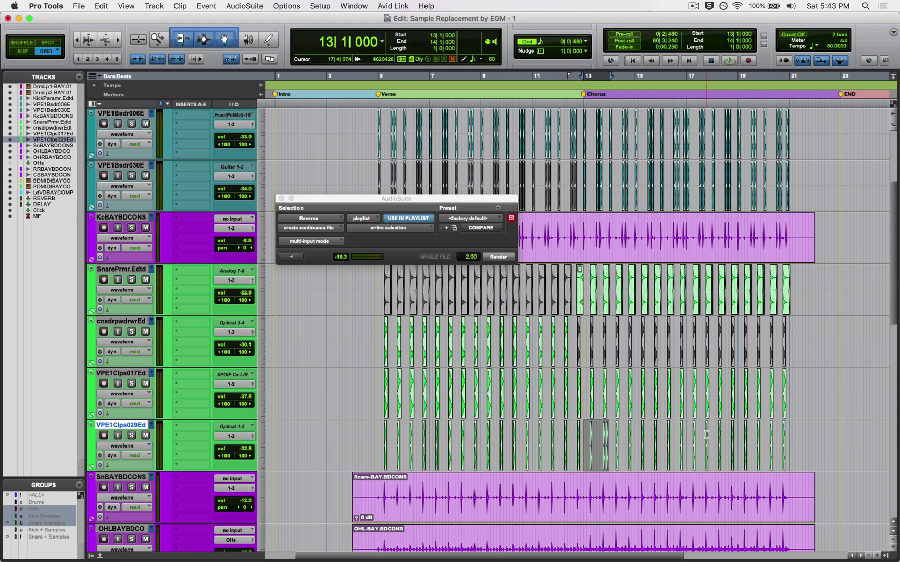
{"action": "key", "text": "t"}
{"action": "key", "text": "super+d"}
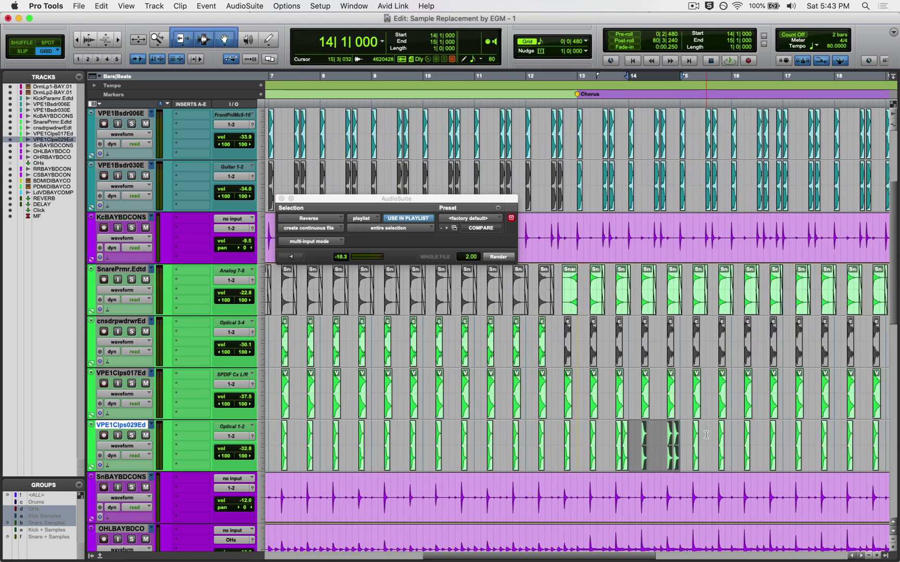
{"action": "key", "text": "r"}
{"action": "key", "text": "super+d"}
{"action": "key", "text": "super+d"}
{"action": "key", "text": "super+d"}
{"action": "key", "text": "super+d"}
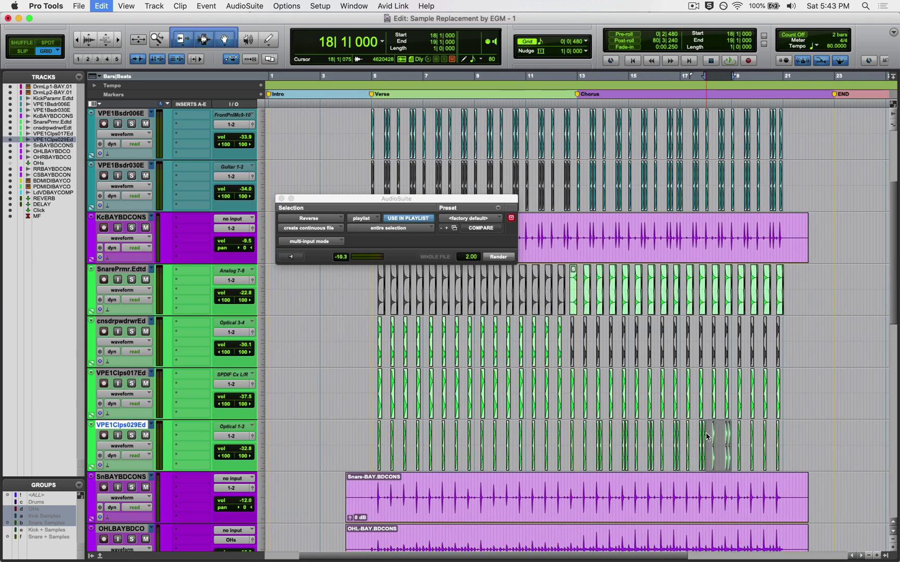
{"action": "key", "text": "super+d"}
{"action": "key", "text": "super+d"}
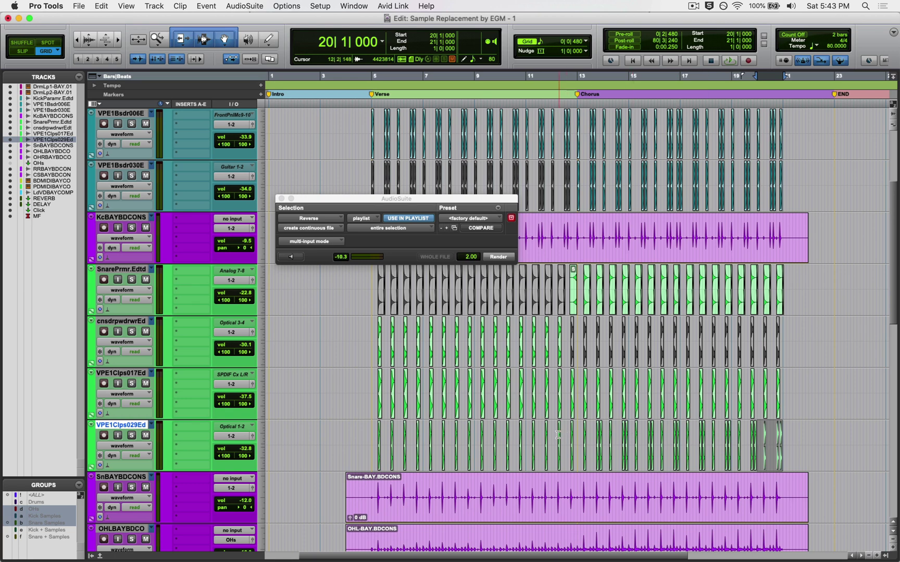
Play the mix from 11|3|000 into the Chorus and close the AudioSuite Reverse window.
{"action": "left_click", "coordinate": [554, 435]}
{"action": "key", "text": "t"}
{"action": "key", "text": "t"}
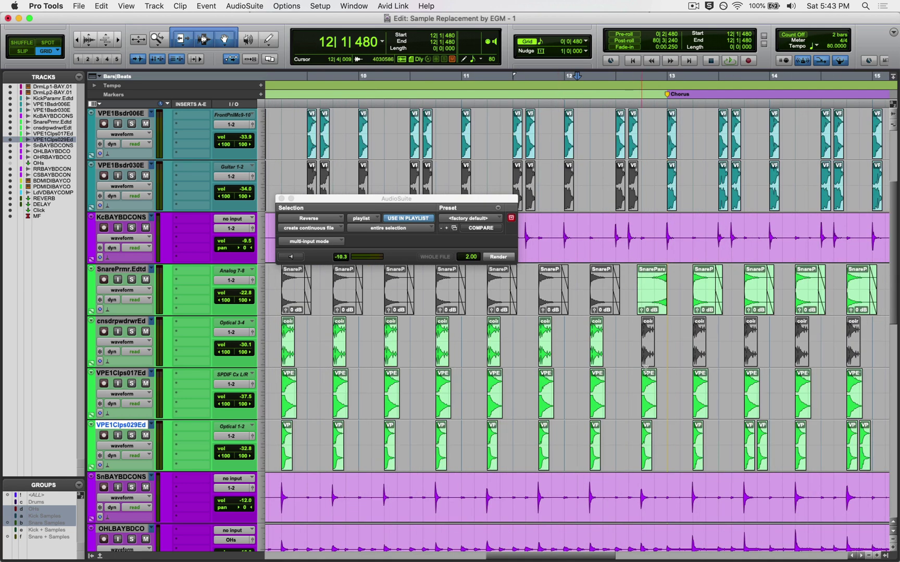
{"action": "left_click", "coordinate": [512, 434]}
{"action": "key", "text": "space"}
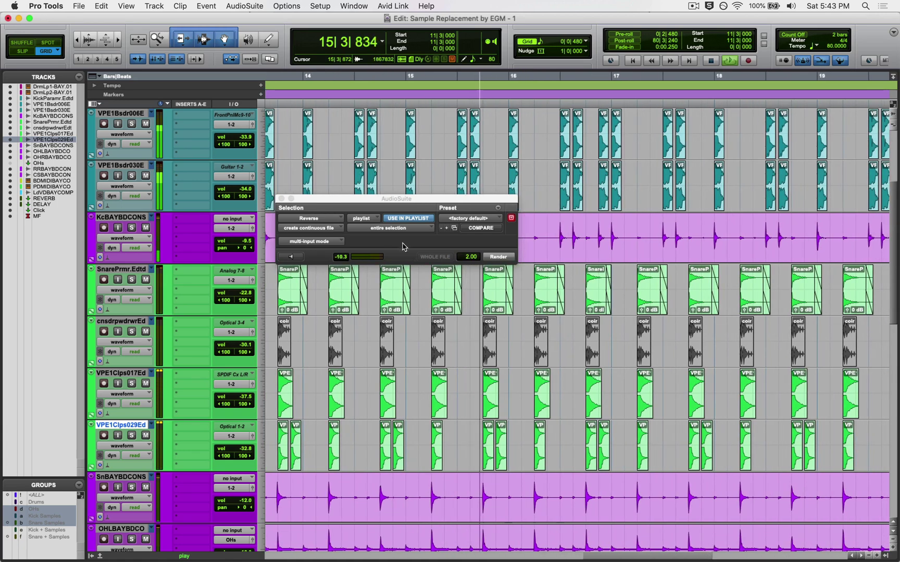
{"action": "left_click", "coordinate": [281, 198]}
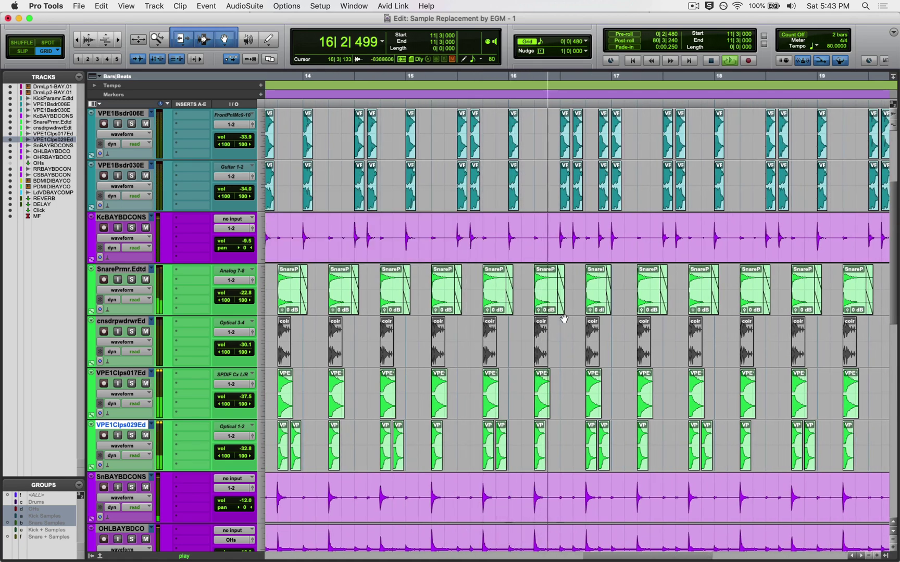
Stop playback, select the kick sample clip at 16|3|000 on the KickParmr.Edtd track and look through the AudioSuite processes.
{"action": "scroll", "coordinate": [578, 281], "scroll_direction": "up", "scroll_amount": 2}
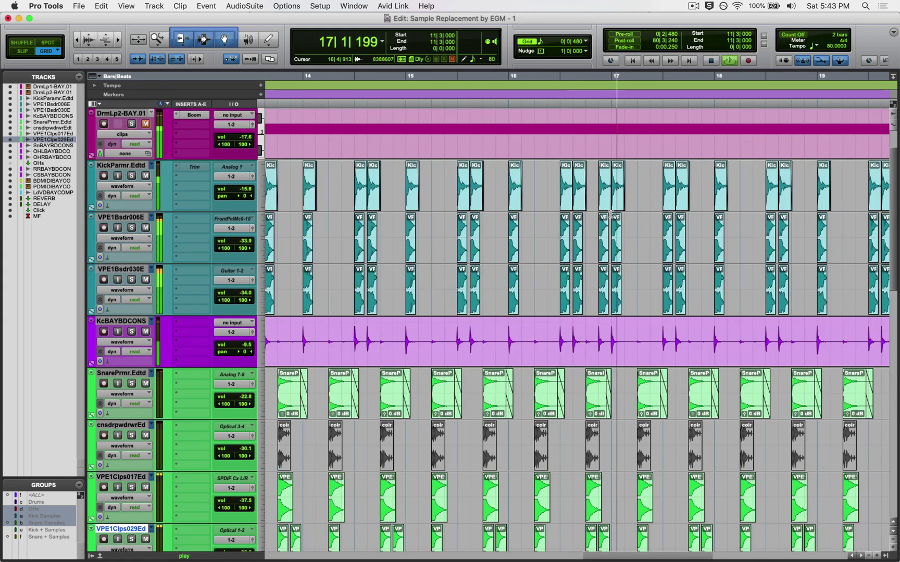
{"action": "key", "text": "space"}
{"action": "left_click", "coordinate": [555, 181]}
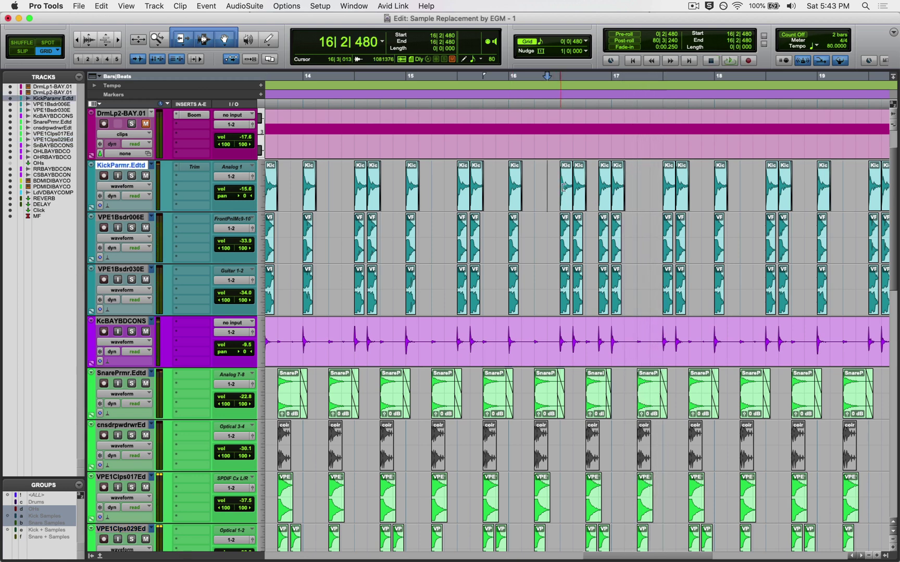
{"action": "left_click", "coordinate": [569, 197]}
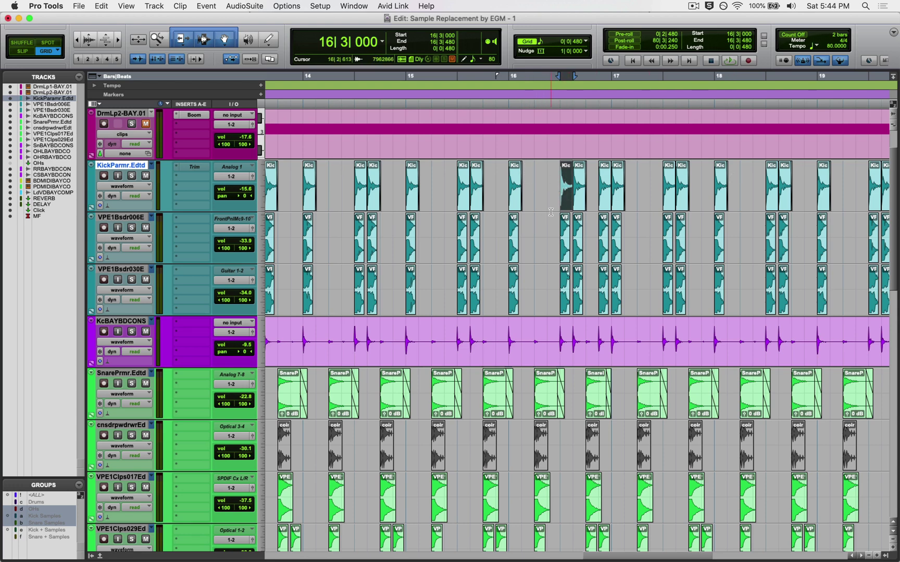
{"action": "left_click", "coordinate": [245, 5]}
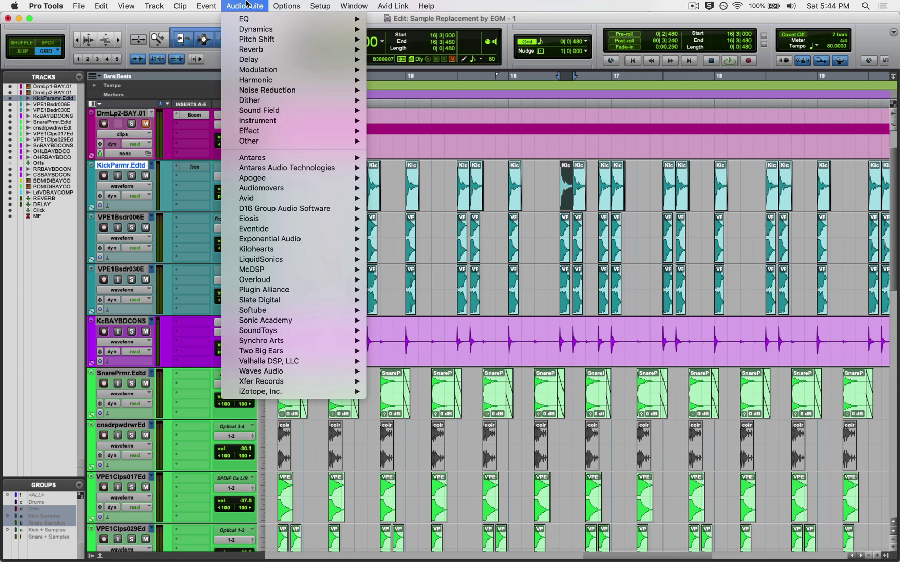
{"action": "left_click", "coordinate": [246, 3]}
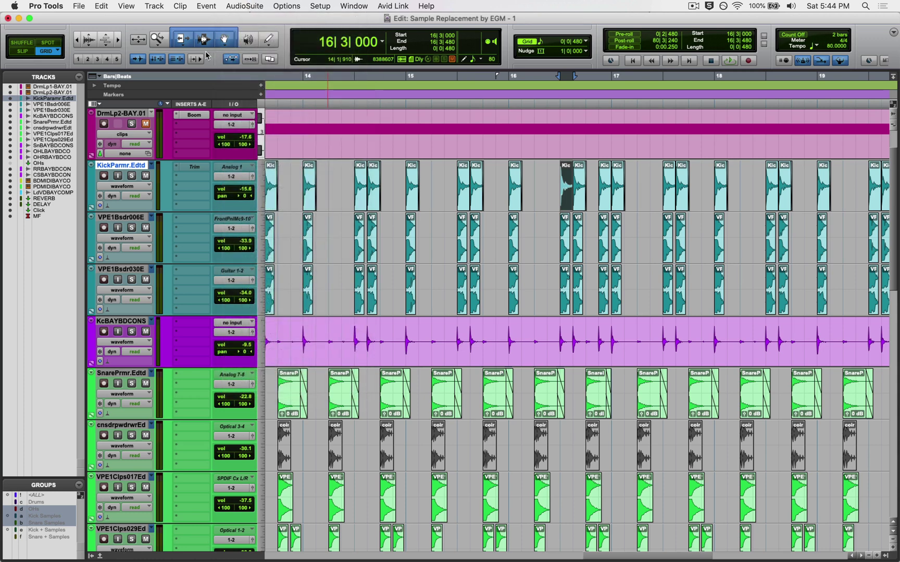
{"action": "double_click", "coordinate": [159, 40]}
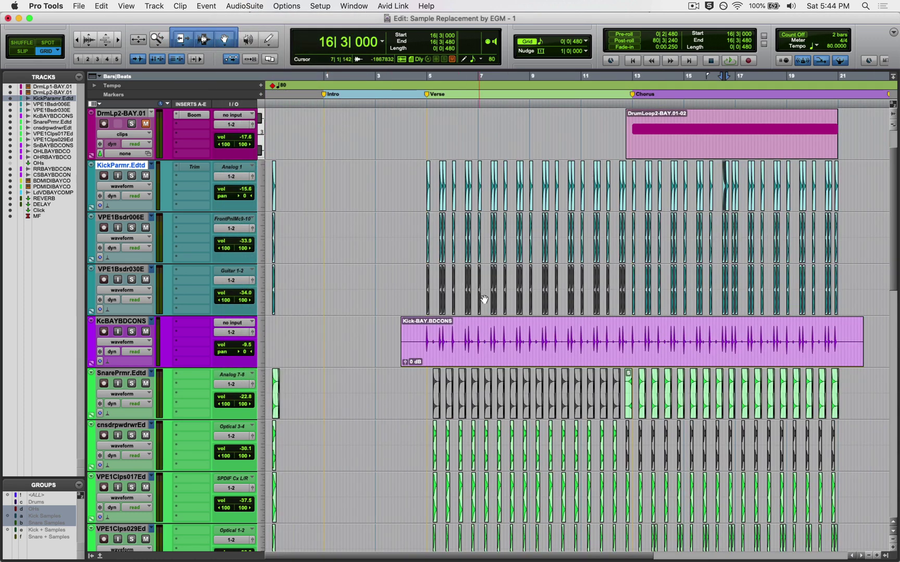
Select the KickParamore clip at 5|1|000 and reduce all tracks to a small height so the whole session fits.
{"action": "left_click", "coordinate": [420, 172]}
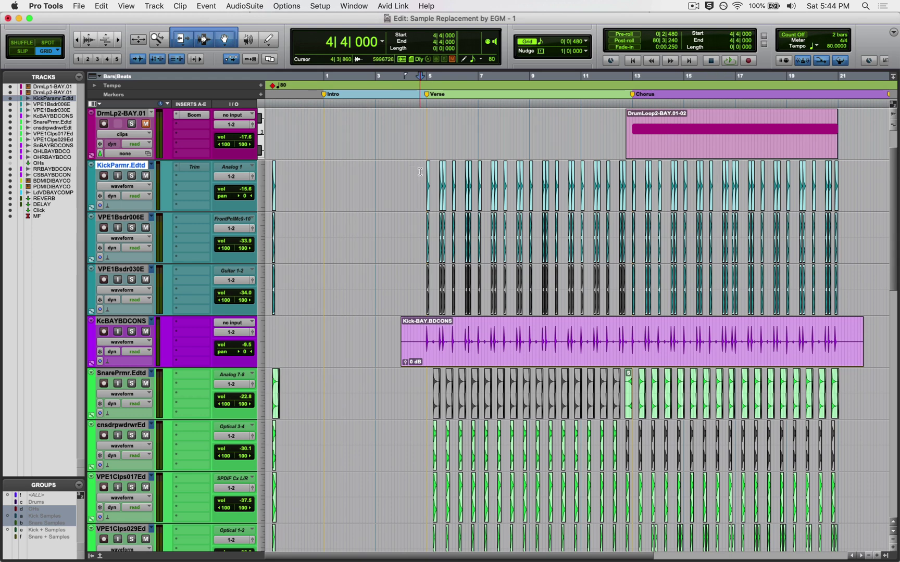
{"action": "left_click", "coordinate": [424, 180]}
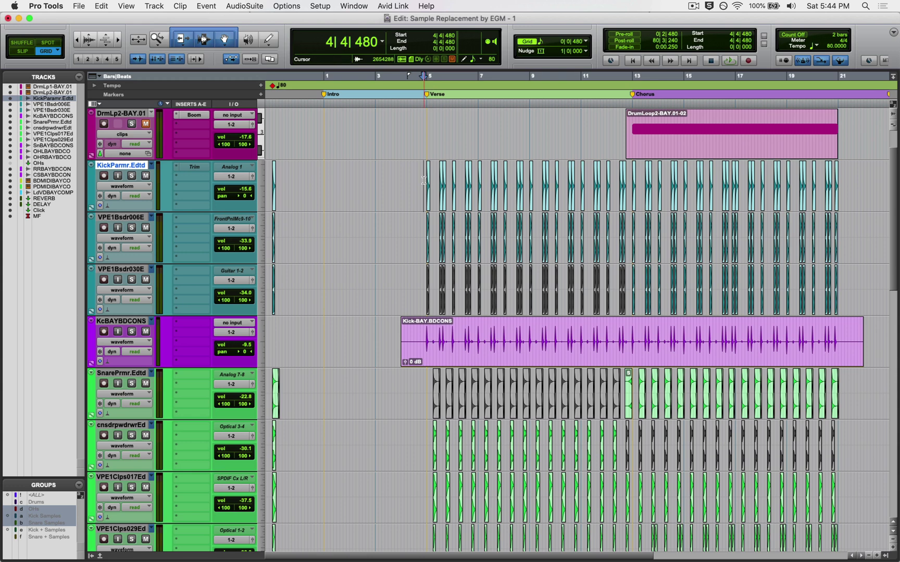
{"action": "left_click", "coordinate": [264, 185]}
{"action": "left_click", "coordinate": [274, 225]}
{"action": "left_click", "coordinate": [427, 164]}
{"action": "key", "text": "super+bracketright"}
{"action": "key", "text": "super+bracketright"}
{"action": "key", "text": "super+bracketright"}
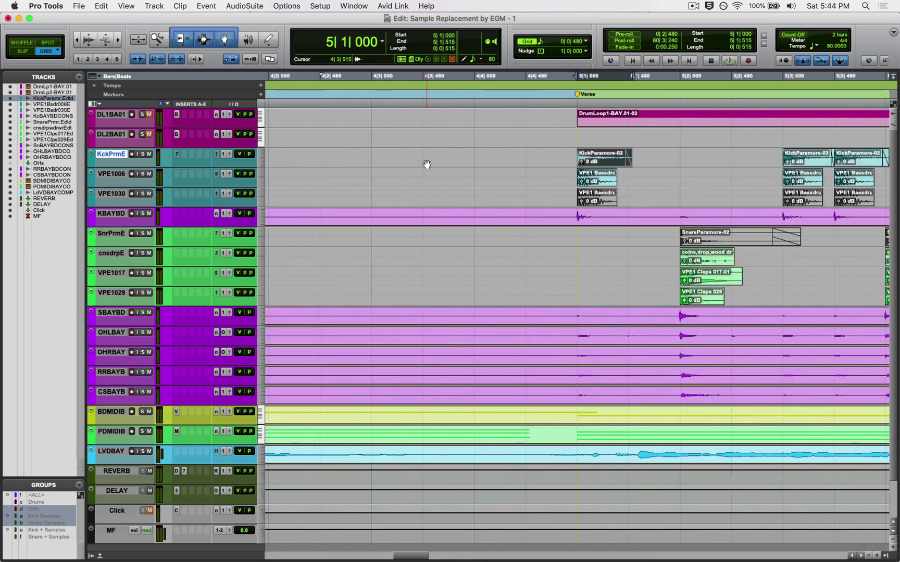
{"action": "key", "text": "super+bracketleft"}
{"action": "key", "text": "super+bracketleft"}
{"action": "key", "text": "super+bracketleft"}
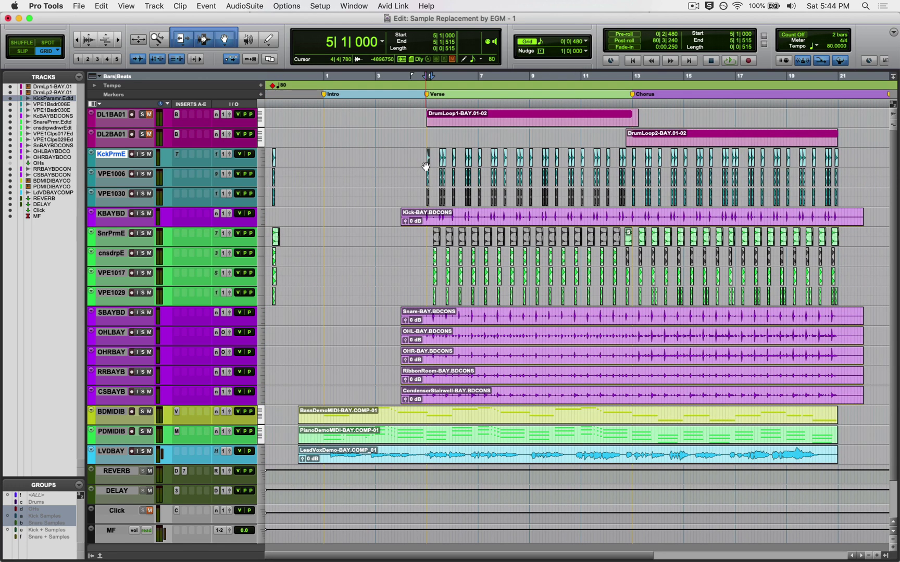
Reactivate the suspended track groups, mute the kick and snare sample tracks, and place the edit cursor at 3|1|000.
{"action": "left_click", "coordinate": [423, 154]}
{"action": "left_click", "coordinate": [516, 156]}
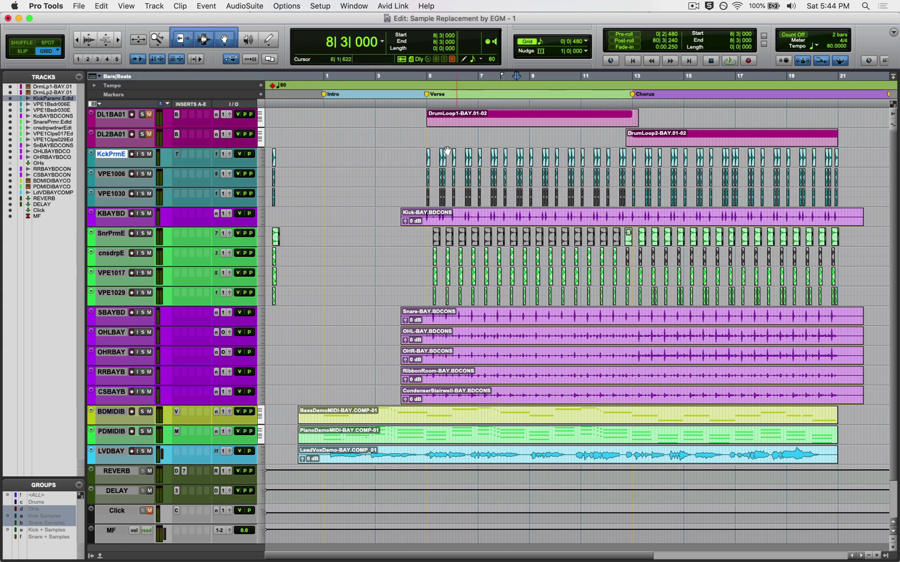
{"action": "left_click", "coordinate": [423, 154]}
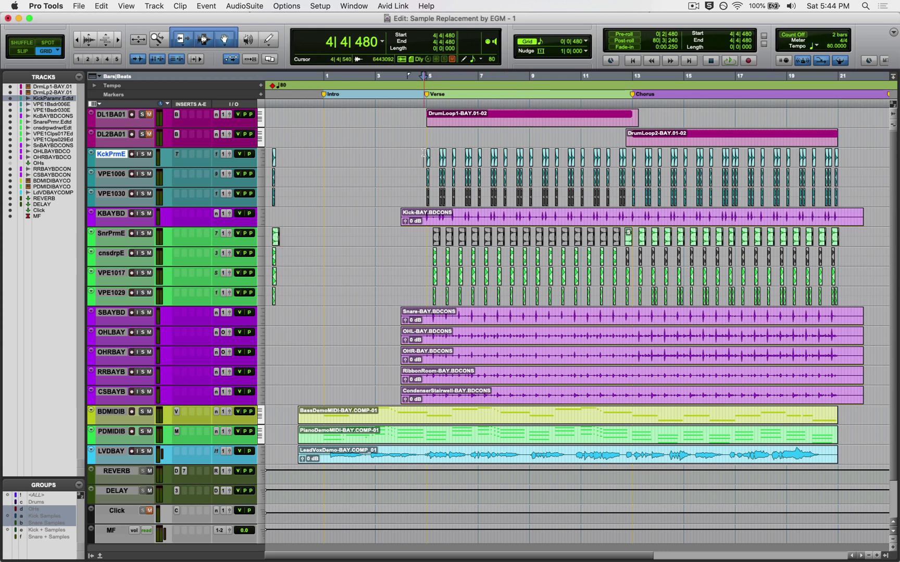
{"action": "left_click", "coordinate": [375, 155]}
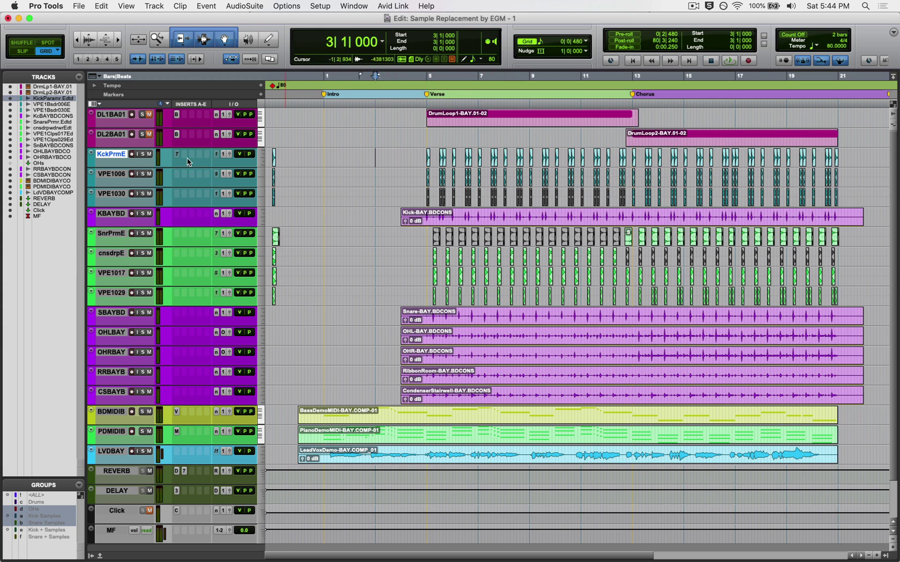
{"action": "left_click", "coordinate": [69, 523]}
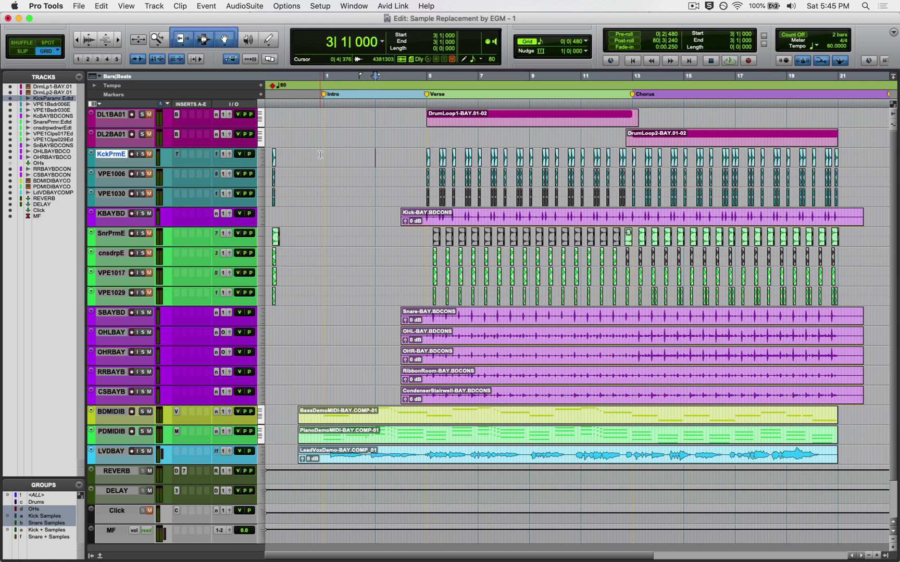
{"action": "left_click", "coordinate": [375, 155]}
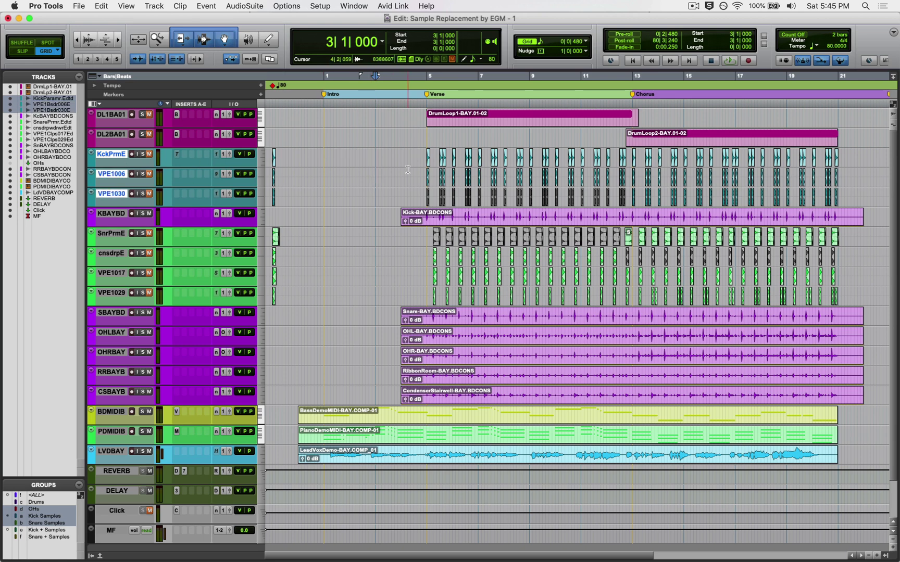
Play from 3|1|000 through the Verse, toggling the mutes of the kick and snare sample groups to compare with and without samples.
{"action": "key", "text": "space"}
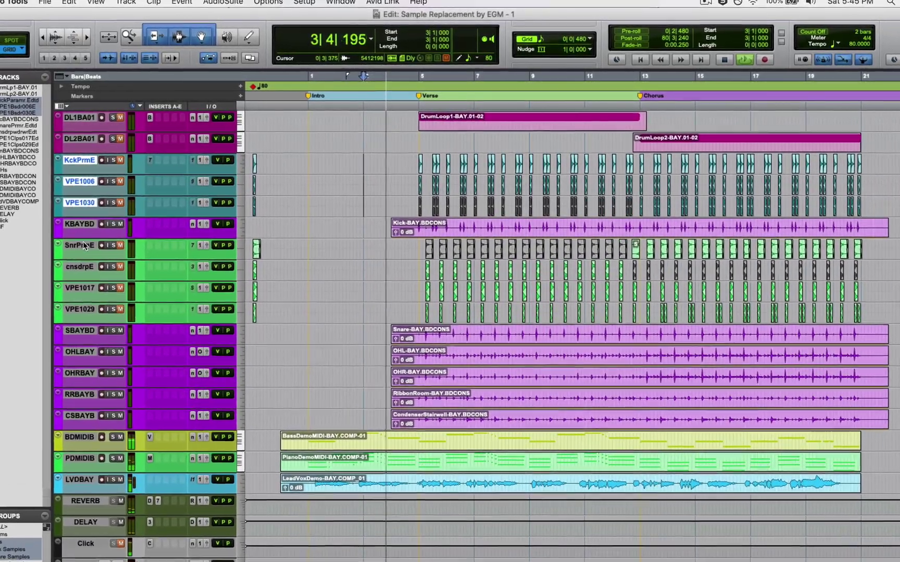
{"action": "left_click_drag", "start_coordinate": [83, 245], "coordinate": [80, 310]}
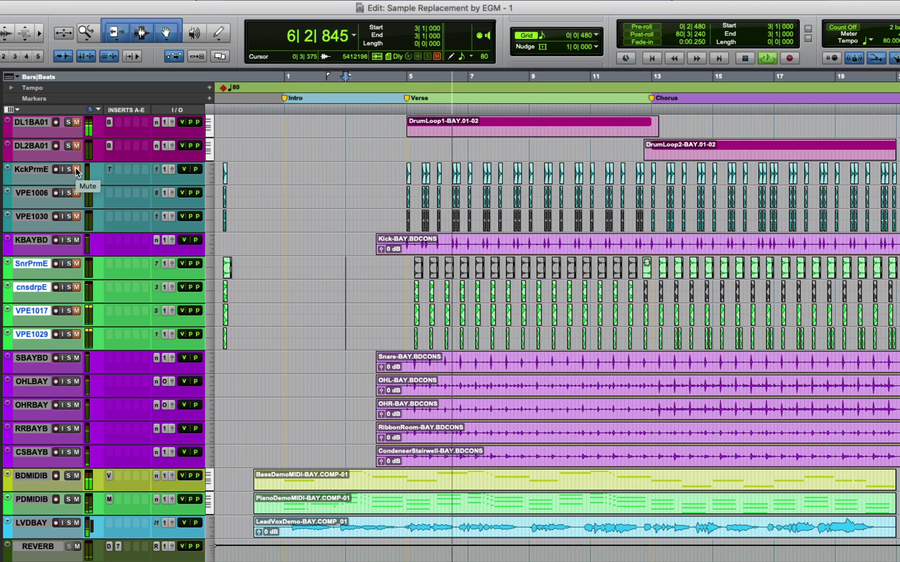
{"action": "left_click", "coordinate": [74, 267]}
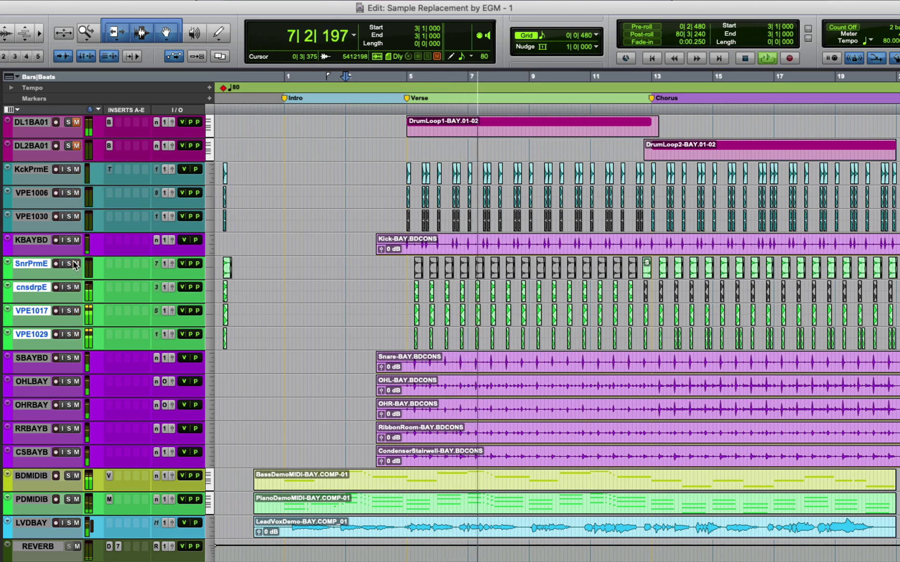
{"action": "left_click", "coordinate": [77, 172]}
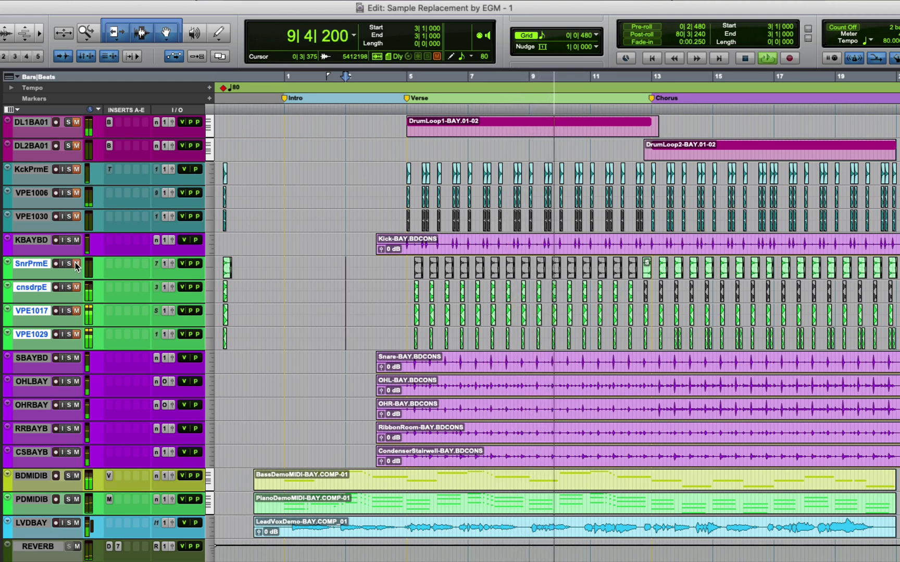
{"action": "left_click", "coordinate": [77, 170]}
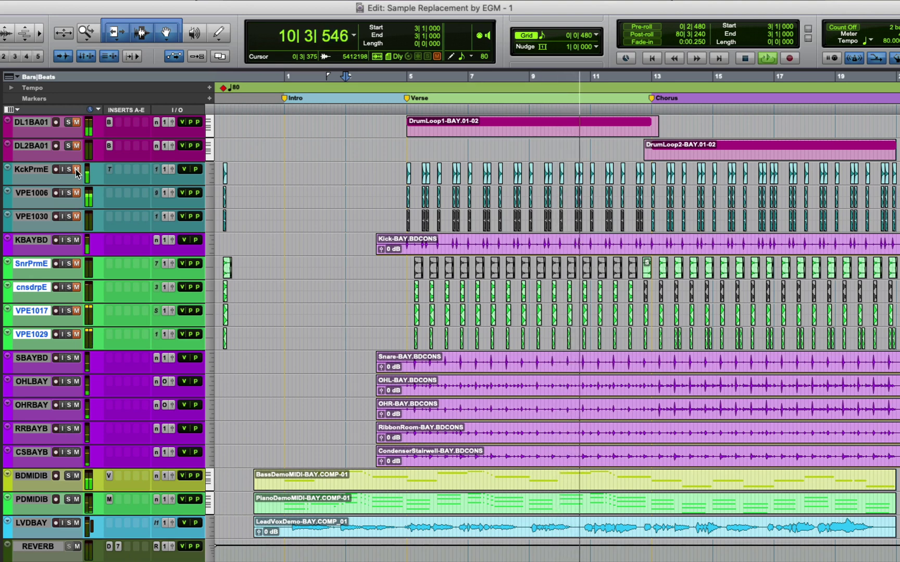
{"action": "left_click", "coordinate": [77, 264]}
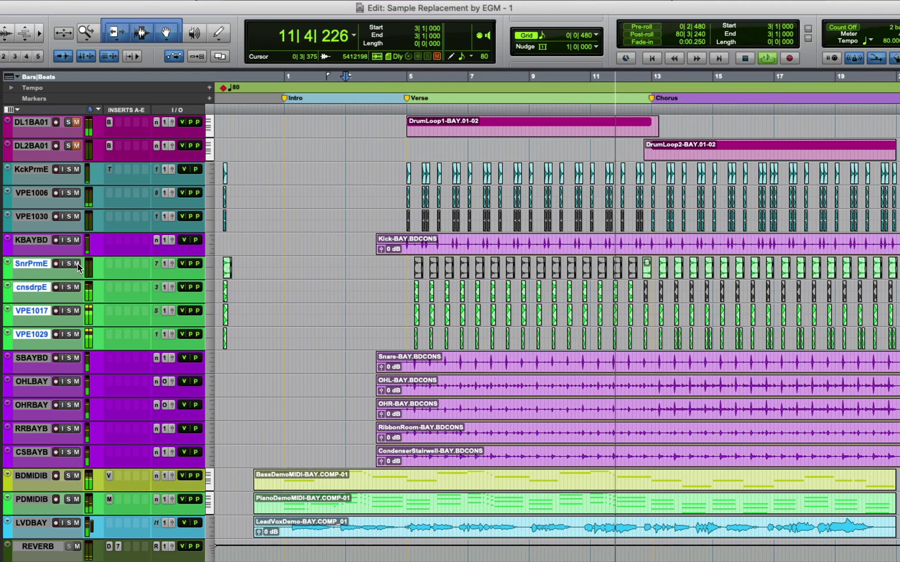
Keep playing through the Chorus and toggle the kick and snare sample mutes again to compare the reinforced drums.
{"action": "key", "text": "super+bracketright"}
{"action": "key", "text": "super+bracketright"}
{"action": "key", "text": "super+bracketright"}
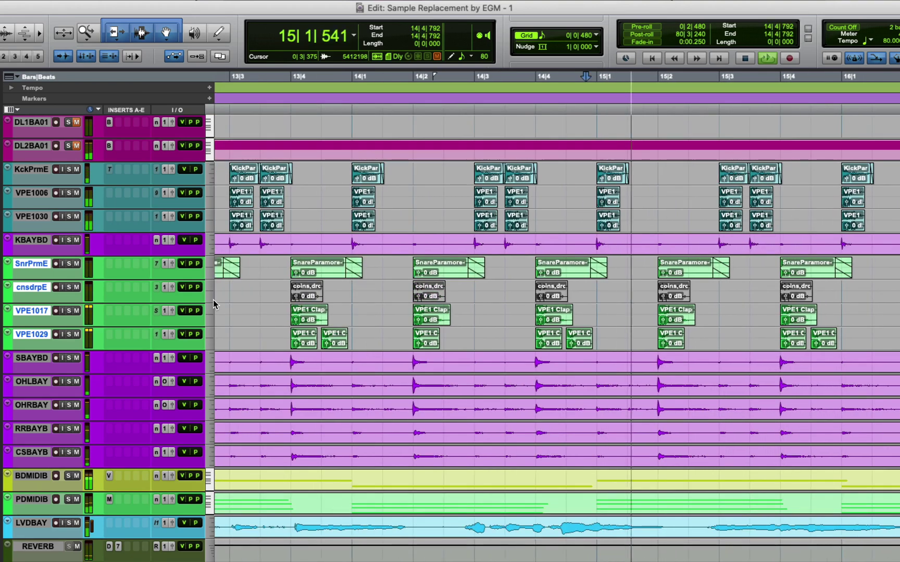
{"action": "key", "text": "alt+a"}
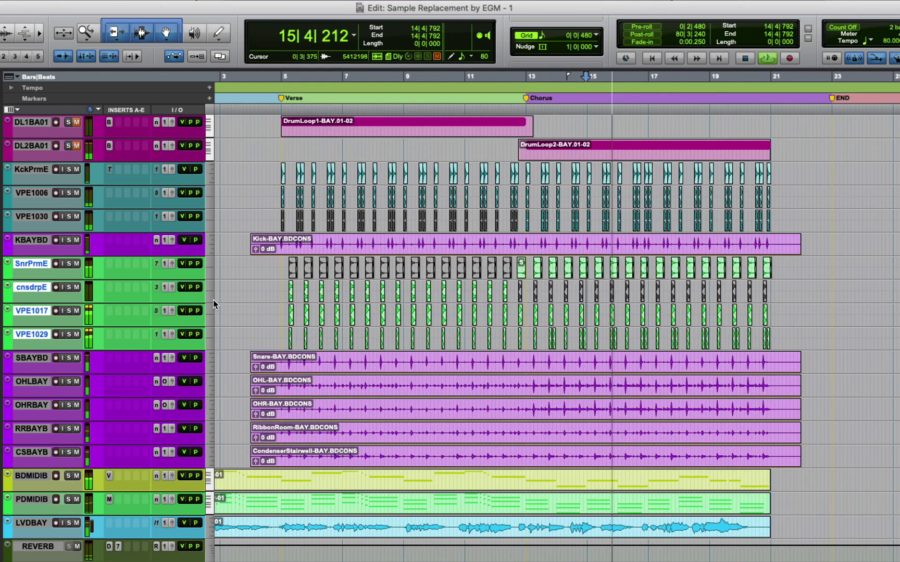
{"action": "left_click", "coordinate": [76, 170]}
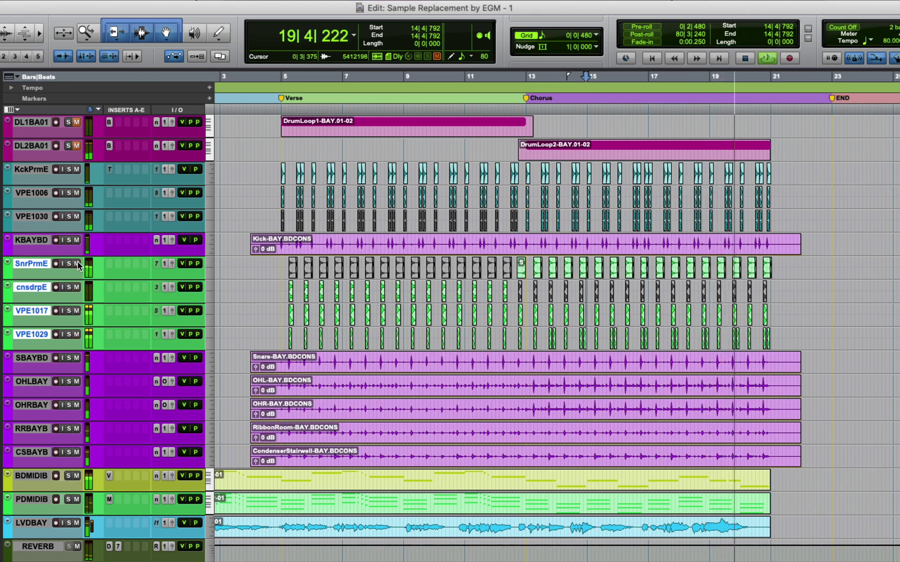
{"action": "scroll", "coordinate": [557, 312], "scroll_direction": "left", "scroll_amount": 3}
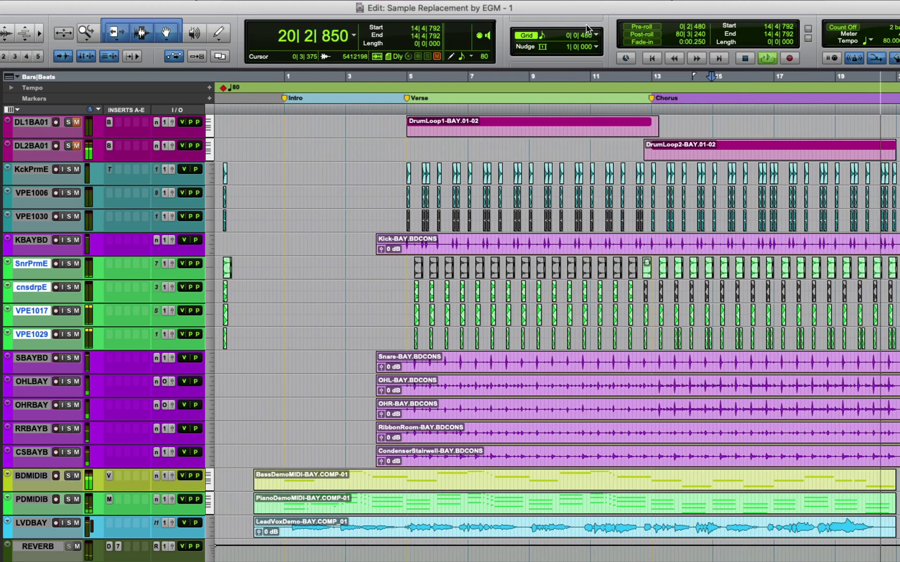
Set the grid value to 1 bar, stop playback and place the edit cursor on the kick sample tracks at 1|1|000.
{"action": "left_click", "coordinate": [585, 34]}
{"action": "left_click", "coordinate": [619, 6]}
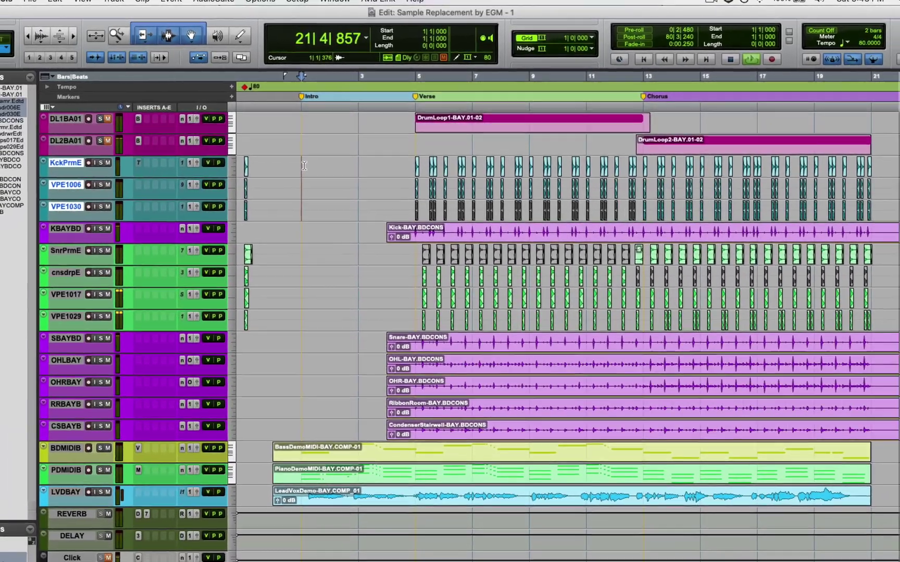
{"action": "key", "text": "space"}
{"action": "left_click", "coordinate": [287, 173]}
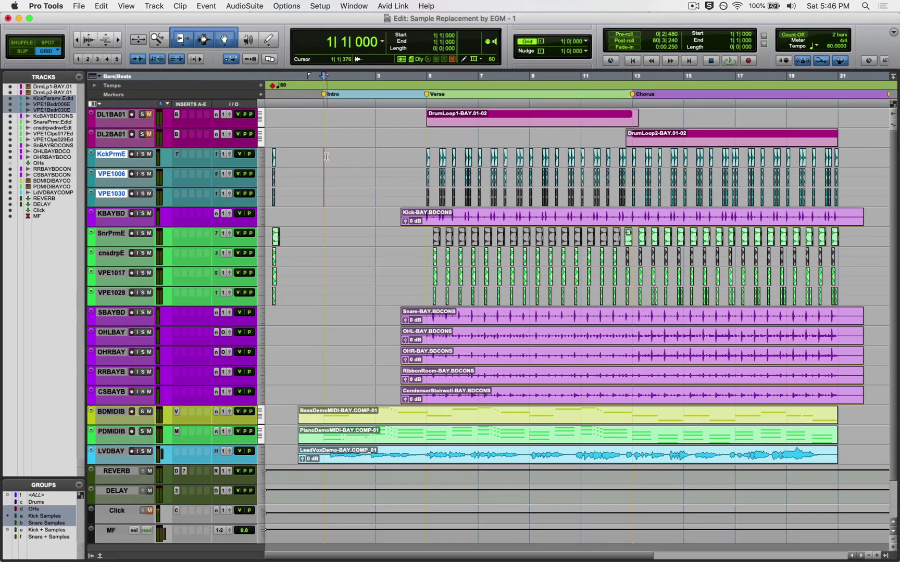